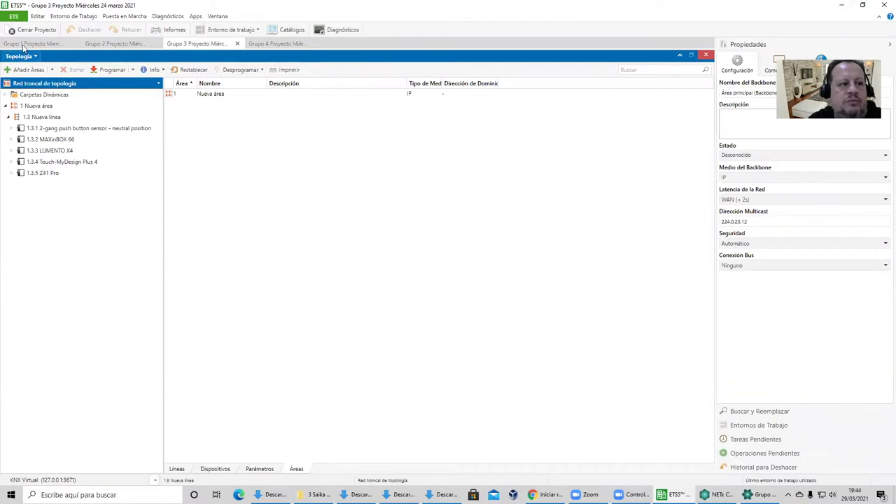
Step: In Grupo 2, review the group objects of devices 1.2.1 to 1.2.5, from the push button to the Z41 Pro
click(114, 43)
drag(91, 117, 198, 115)
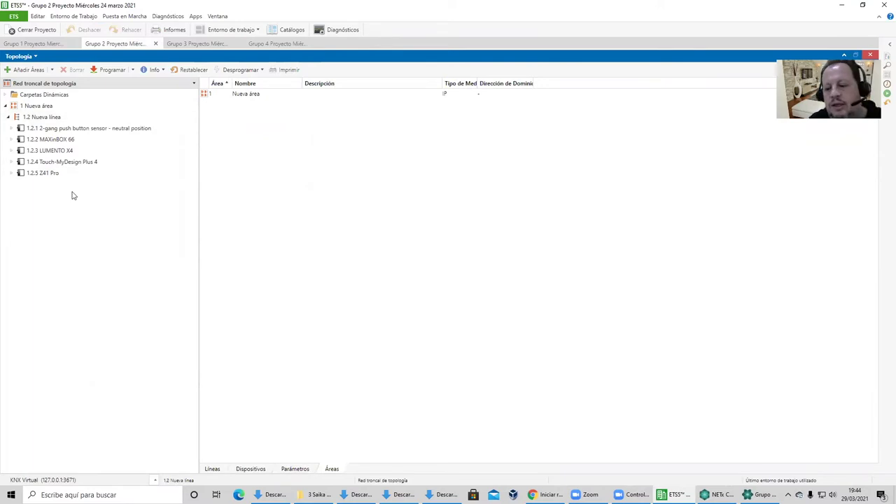
click(70, 128)
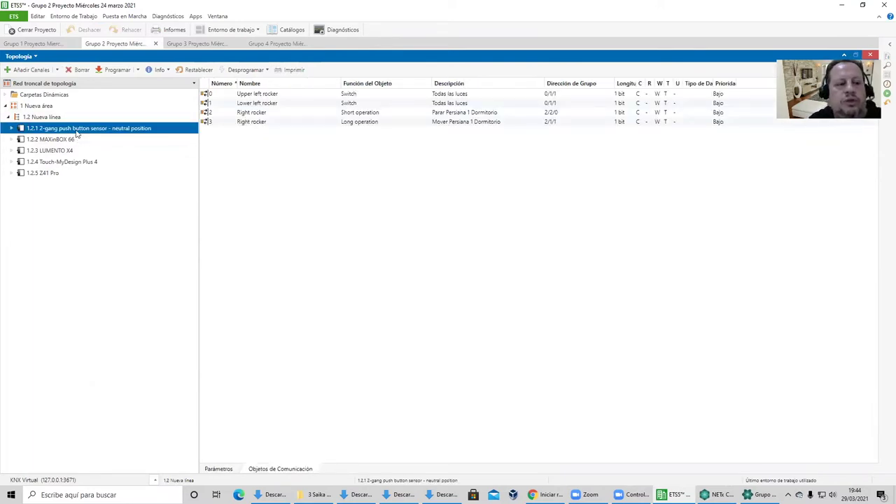
click(74, 140)
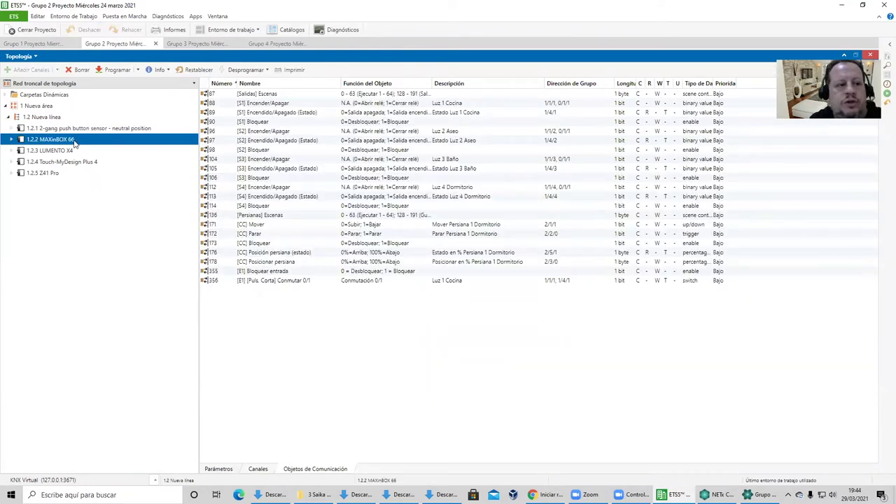
click(74, 152)
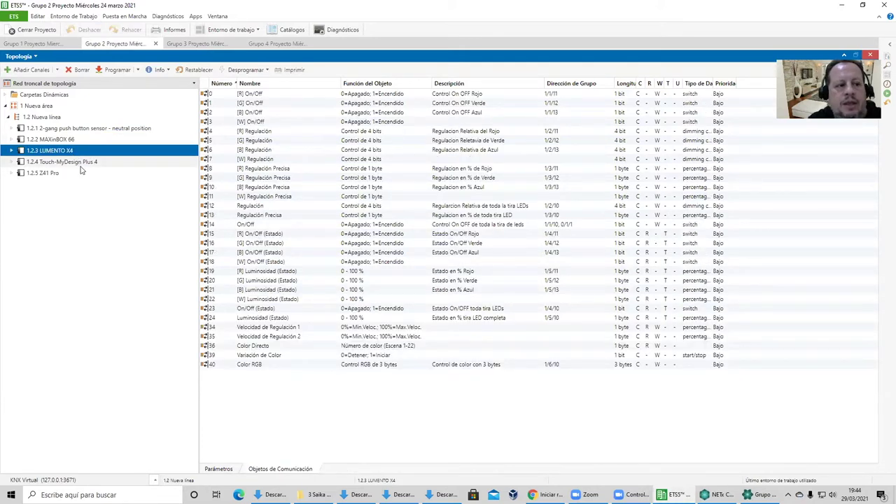
click(84, 162)
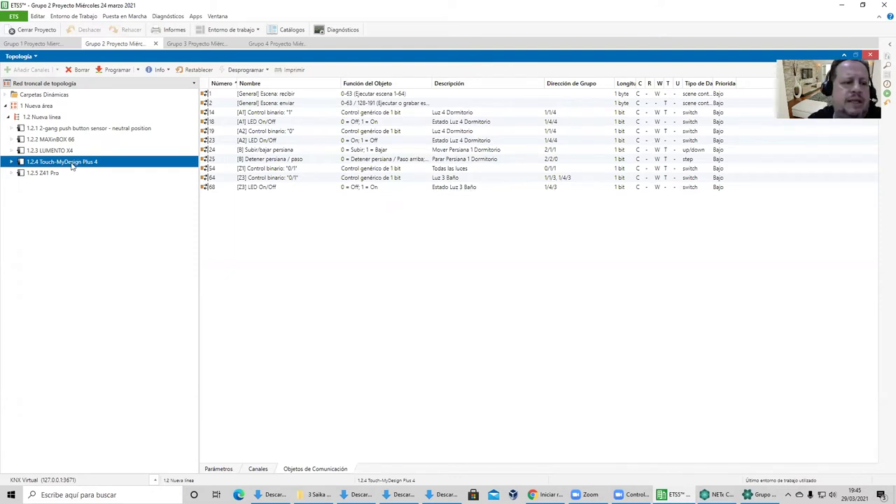
click(67, 175)
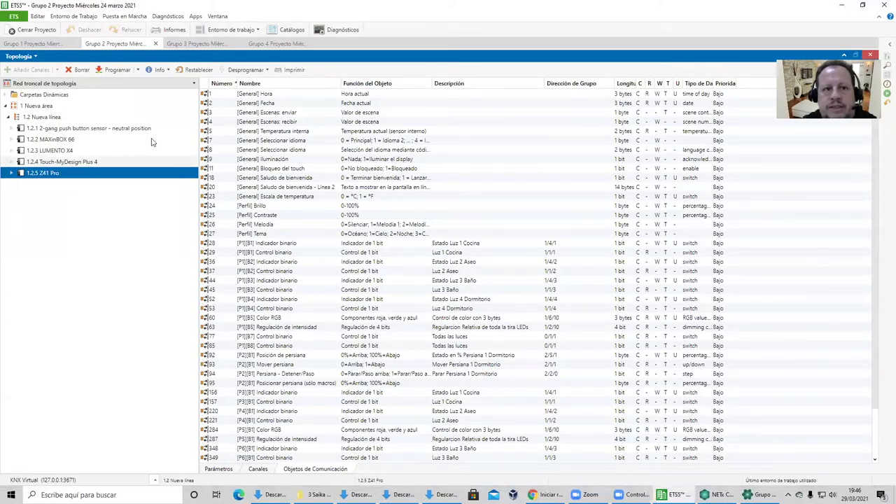
click(39, 43)
Step: Look through the Grupo 2, Grupo 3 and Grupo 4 projects in turn
click(100, 44)
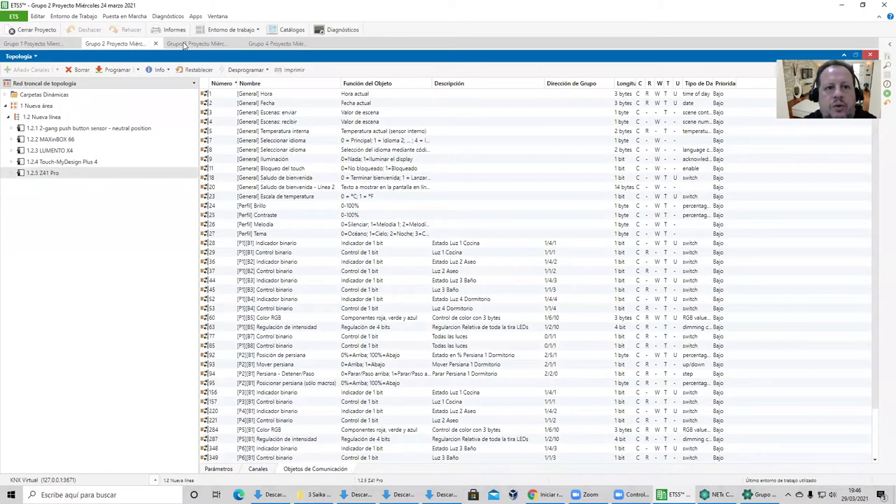
click(196, 44)
click(276, 44)
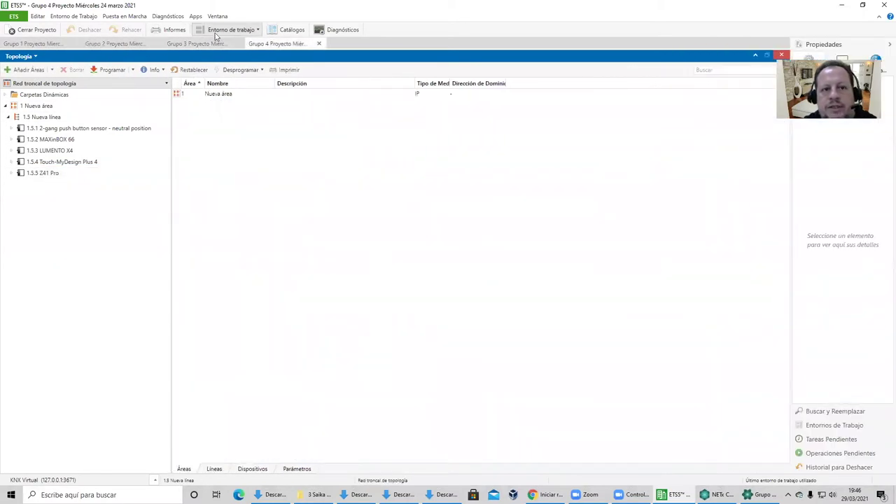
Step: Open and close the ETS Apps list without launching anything, then minimize ETS5
click(196, 17)
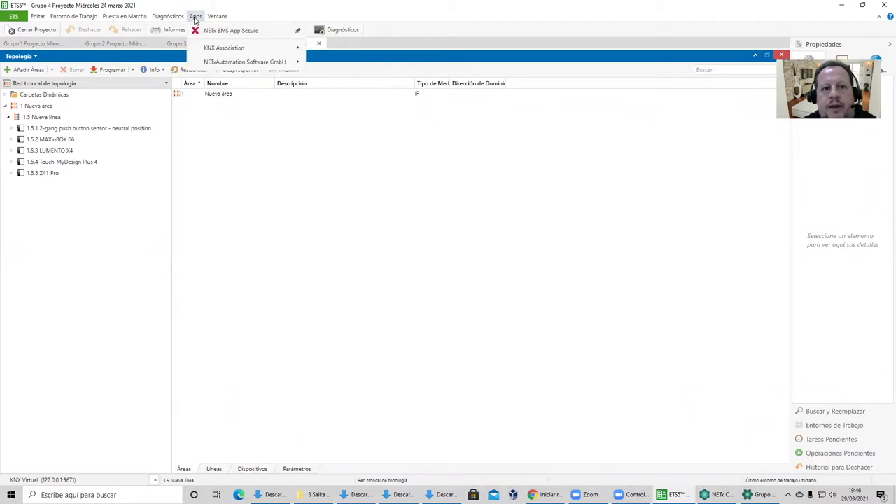
mouse_move(227, 65)
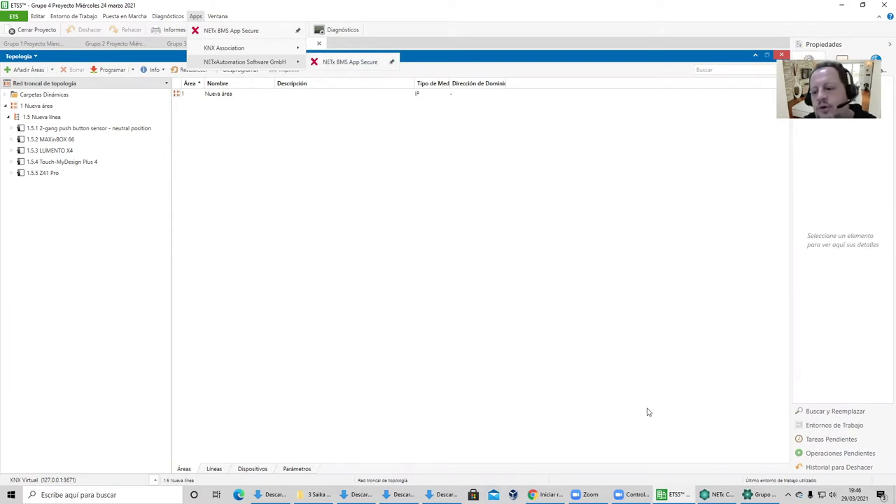
click(844, 10)
click(843, 6)
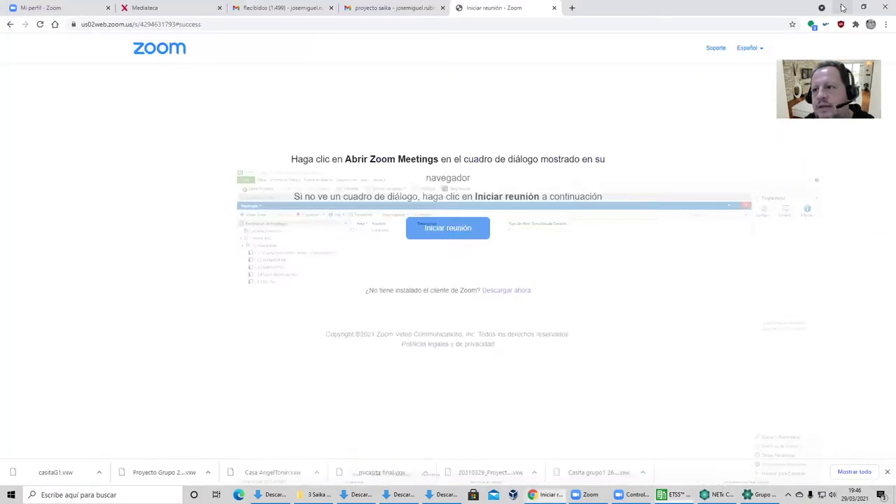
Step: Minimize Chrome, the Descargas folder and the visualization window to reach NETx Core Server Studio
click(843, 7)
click(842, 8)
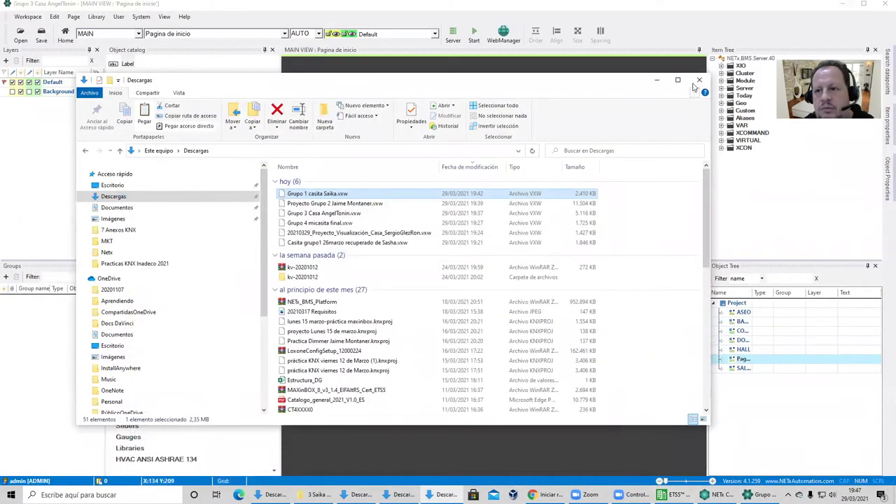
click(657, 80)
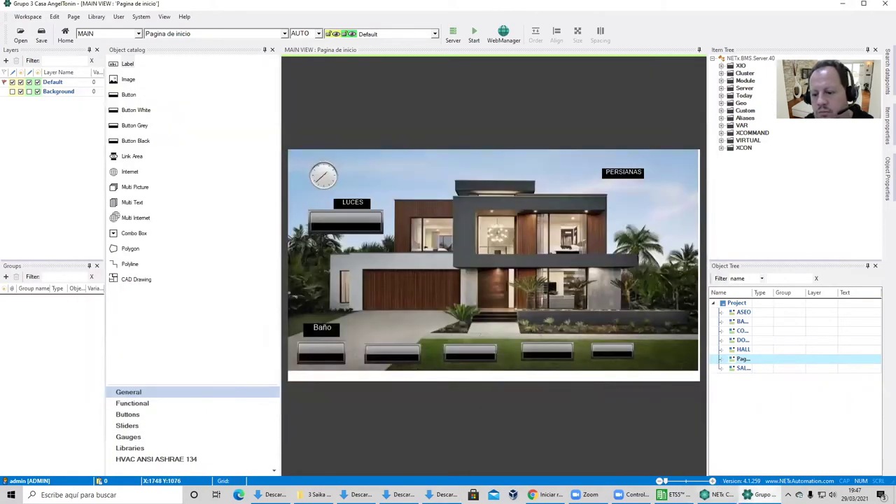
click(761, 495)
key(alt+Tab)
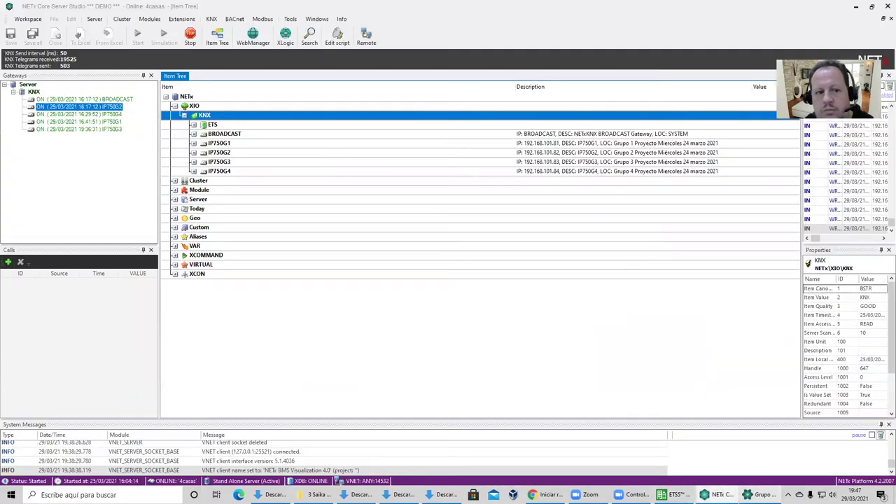
Step: Expand gateways IP750G1 through IP750G4 in the Item Tree to show their devices and groups
click(194, 142)
click(194, 209)
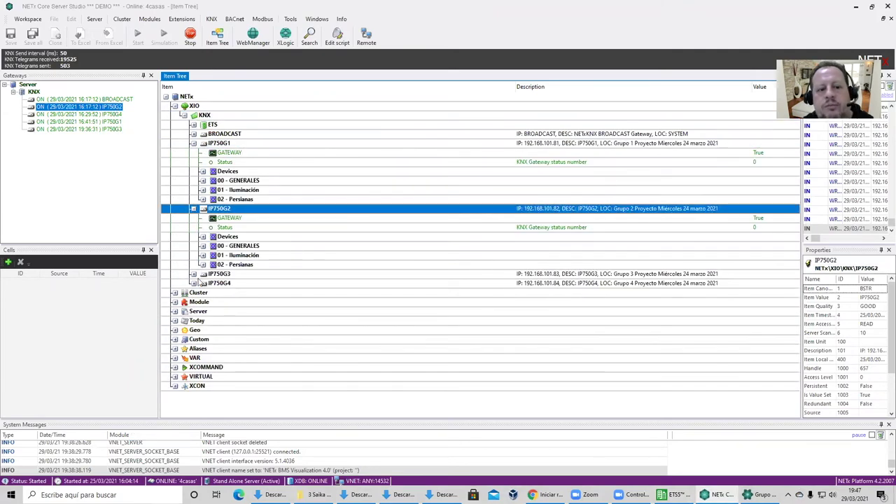
click(194, 274)
click(194, 340)
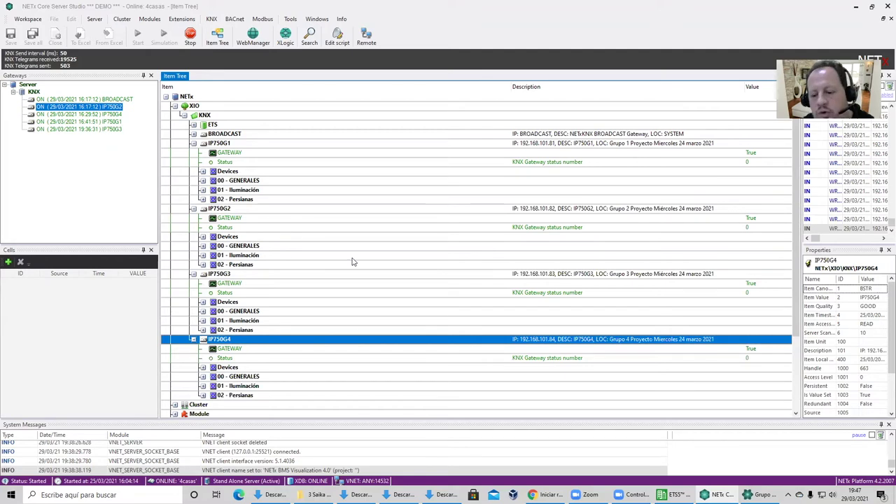
Step: Return to the BMS Visualization editor showing the Grupo 3 house view
click(709, 493)
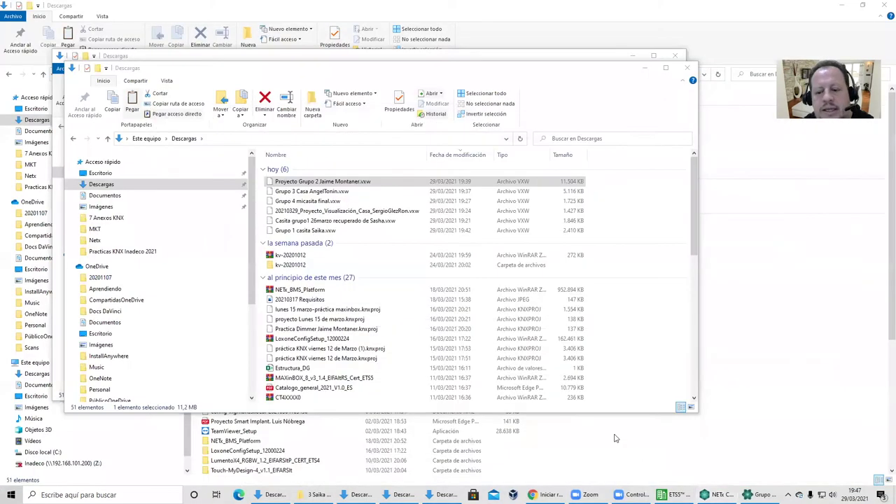
click(721, 494)
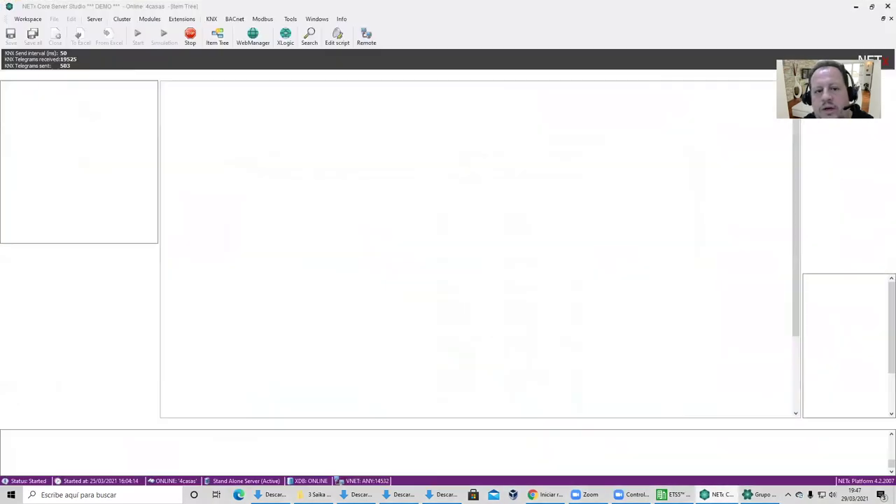
key(alt+Tab)
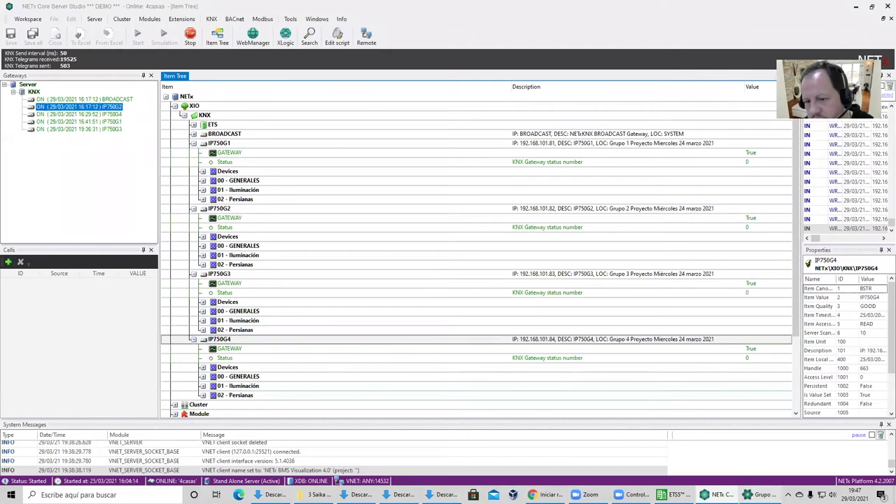
click(21, 18)
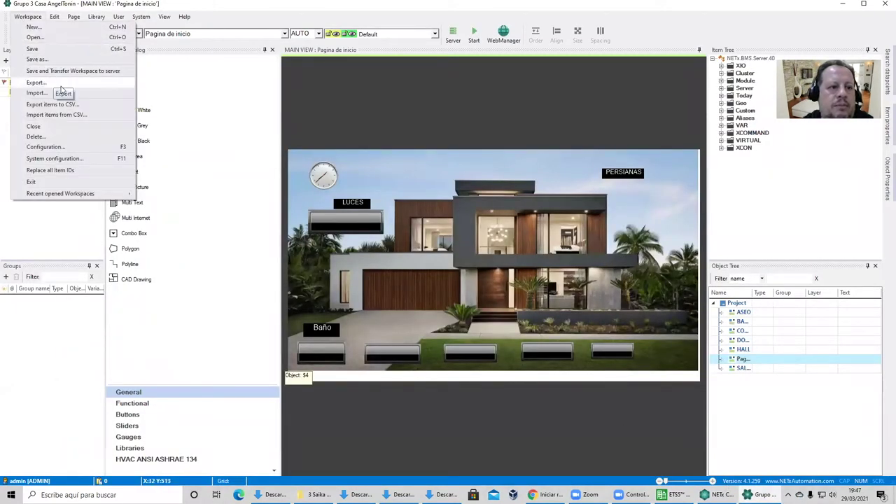
Step: Save the Grupo 3 workspace, open 4casas, accept the connection settings and enter the login credentials
click(35, 37)
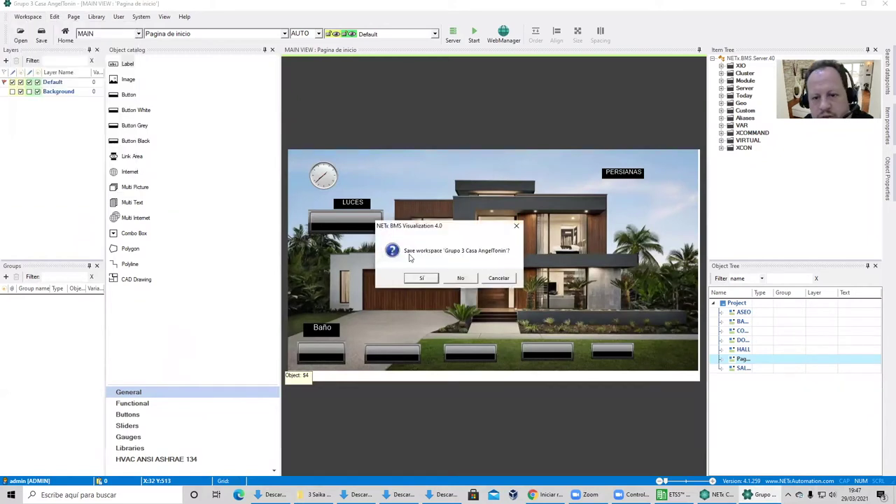
click(418, 277)
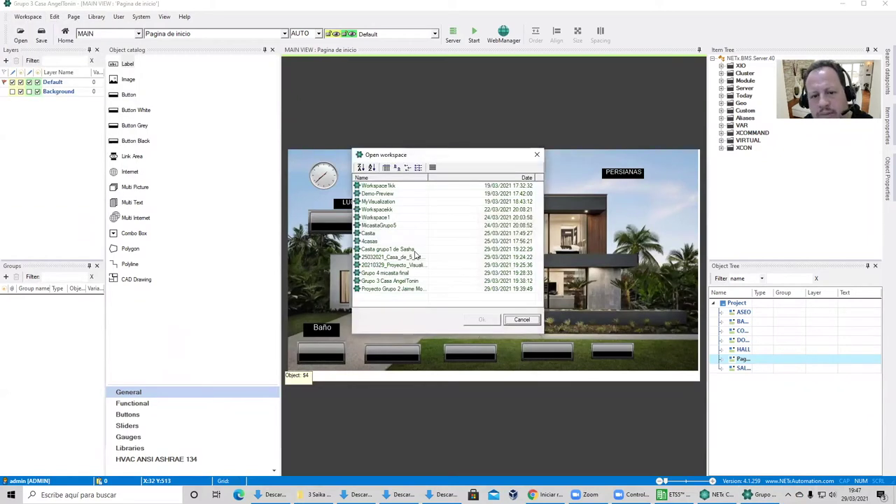
click(387, 241)
click(482, 319)
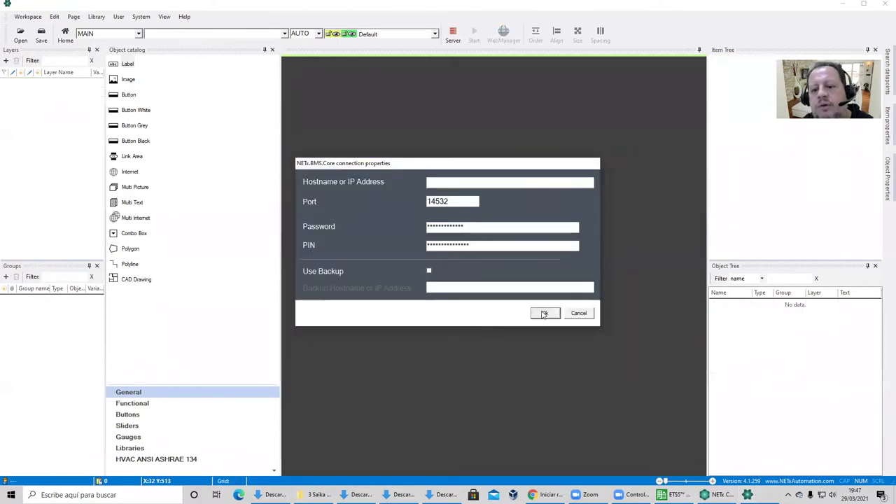
click(543, 313)
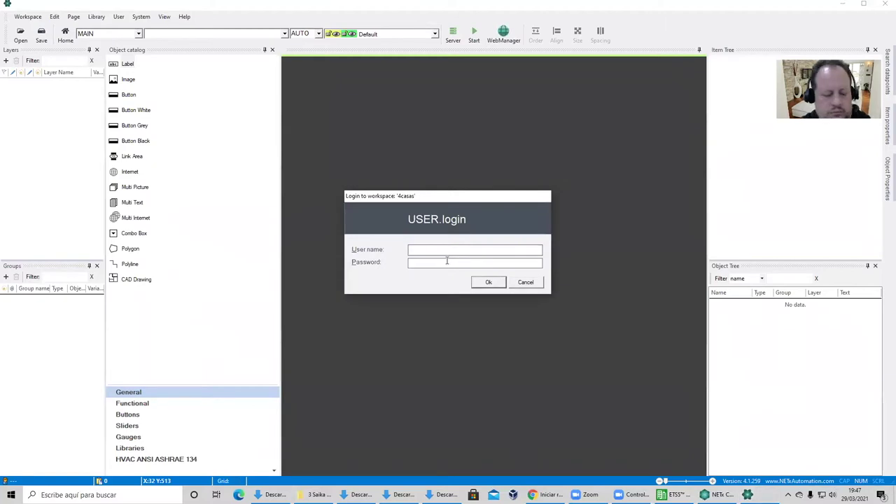
text(admin)
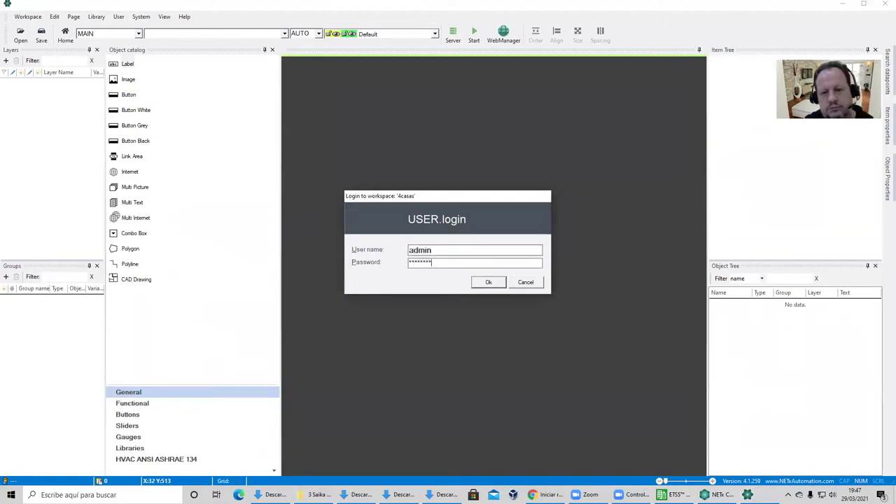
key(Return)
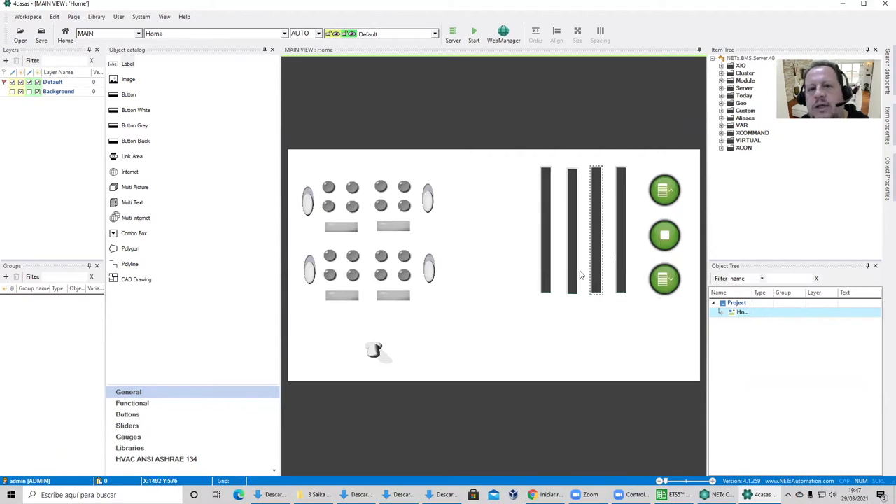
Step: Start the 4casas runtime, saving the workspace and acknowledging the device message
click(473, 35)
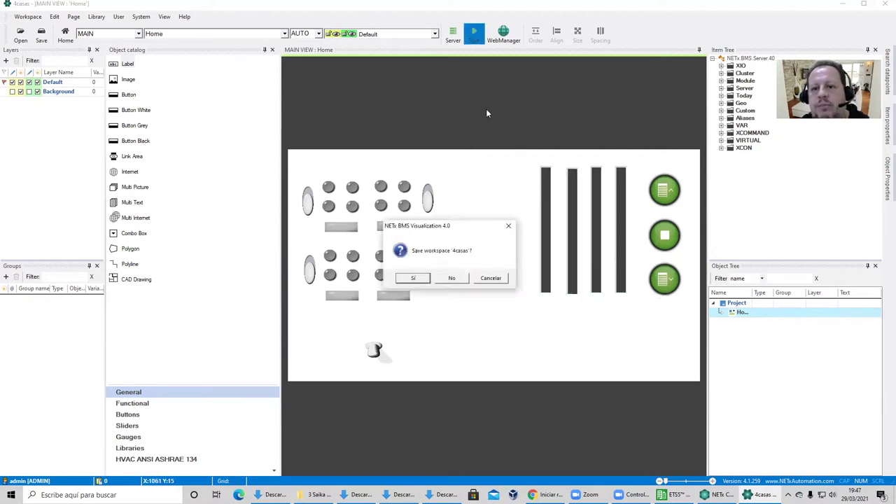
click(418, 279)
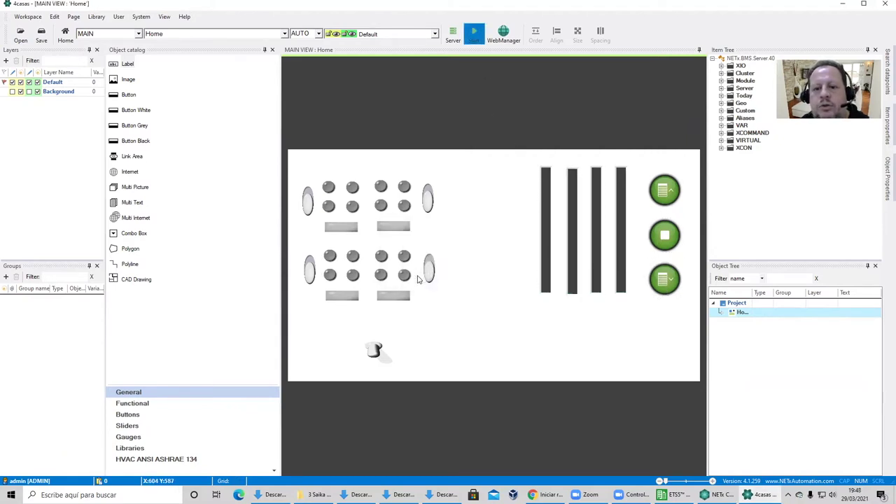
click(482, 283)
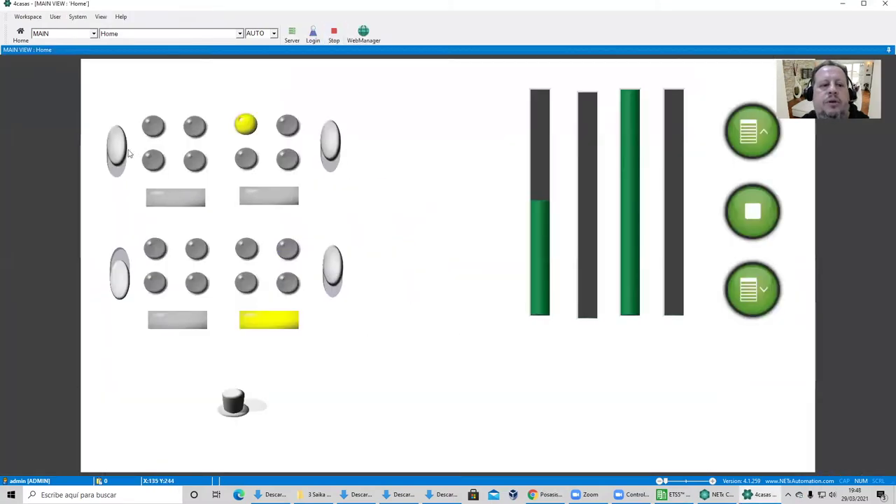
Step: Toggle each of the four rooms' lights on and off, then turn every house light on
click(117, 163)
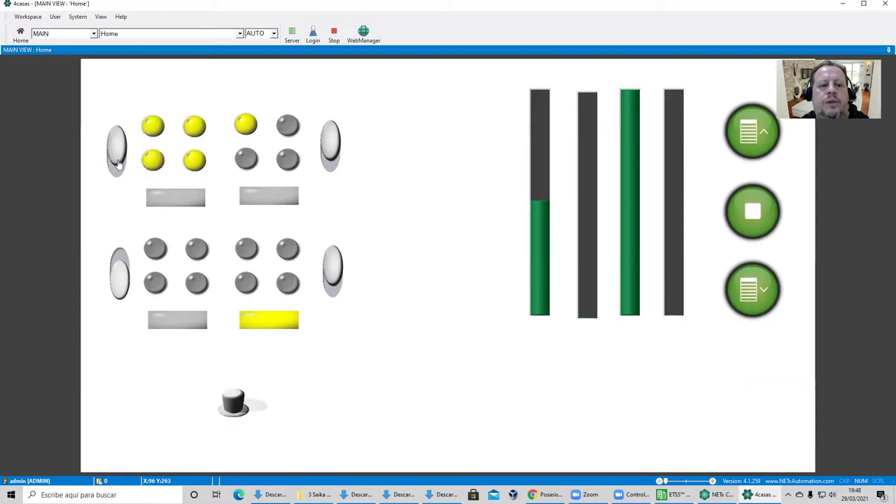
click(117, 163)
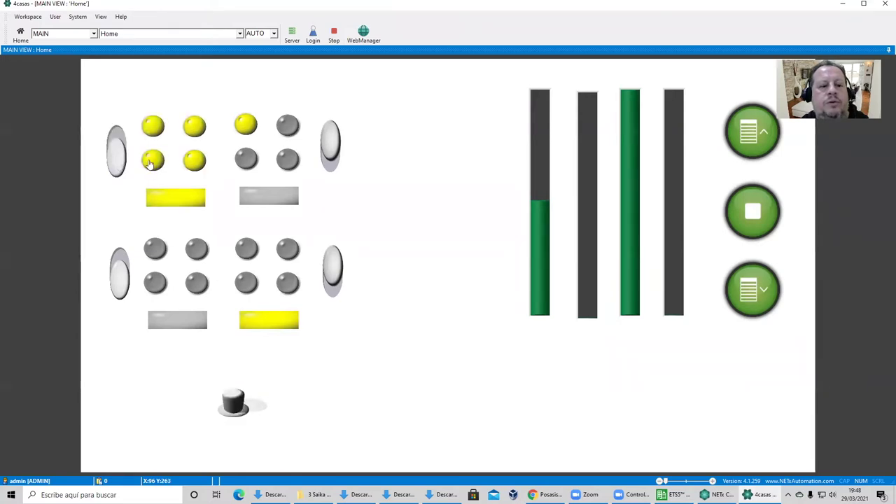
click(334, 161)
click(333, 161)
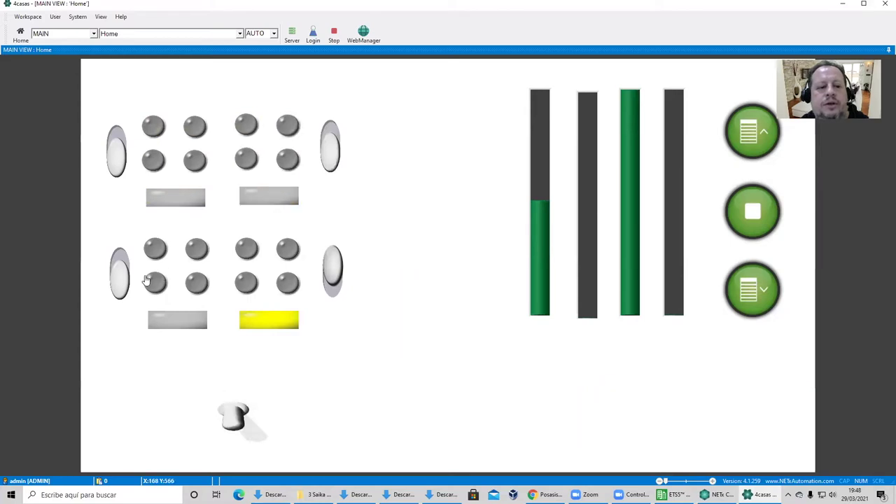
click(121, 283)
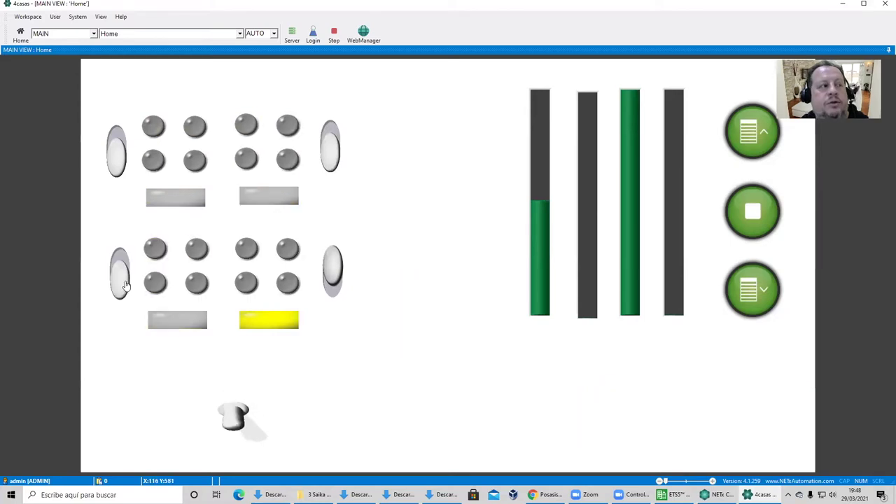
click(328, 277)
click(328, 277)
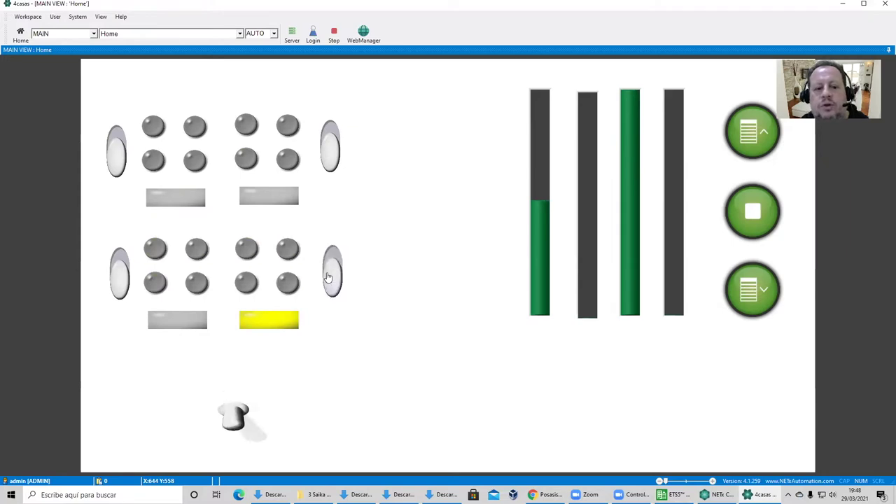
click(238, 420)
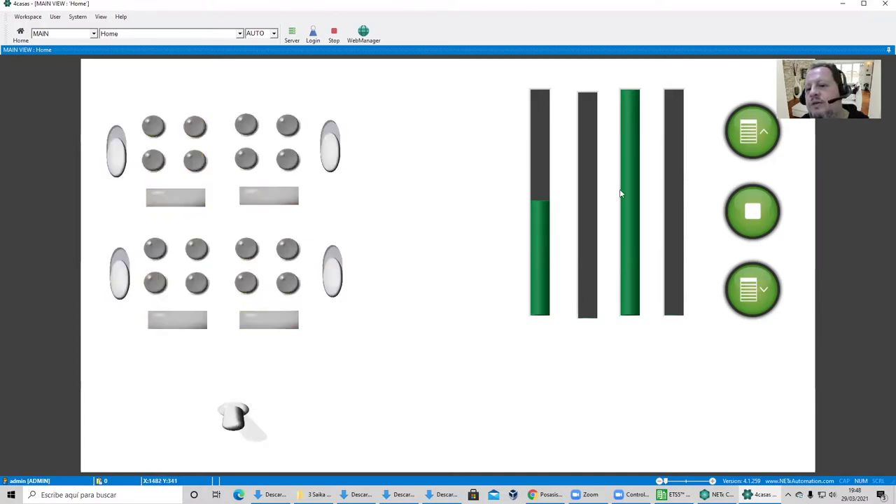
Step: Set the first blind to about 80 and the second low, then raise and lower all blinds
drag(540, 195, 540, 133)
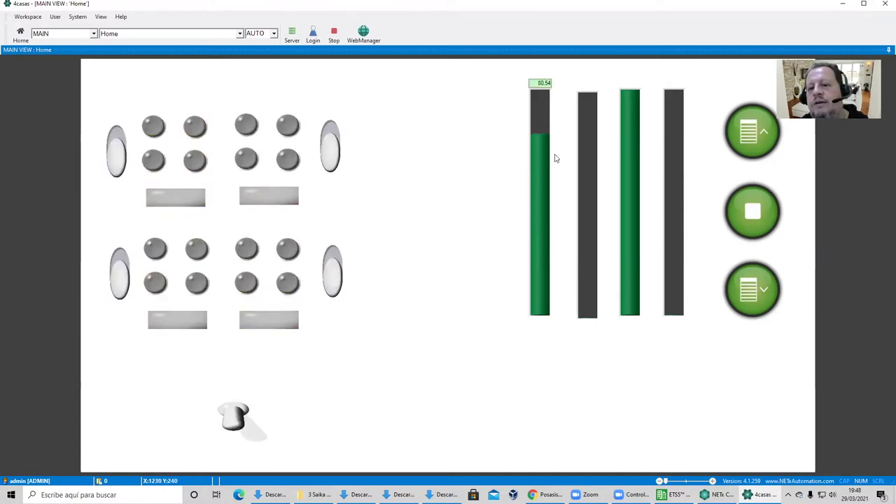
drag(587, 203, 594, 266)
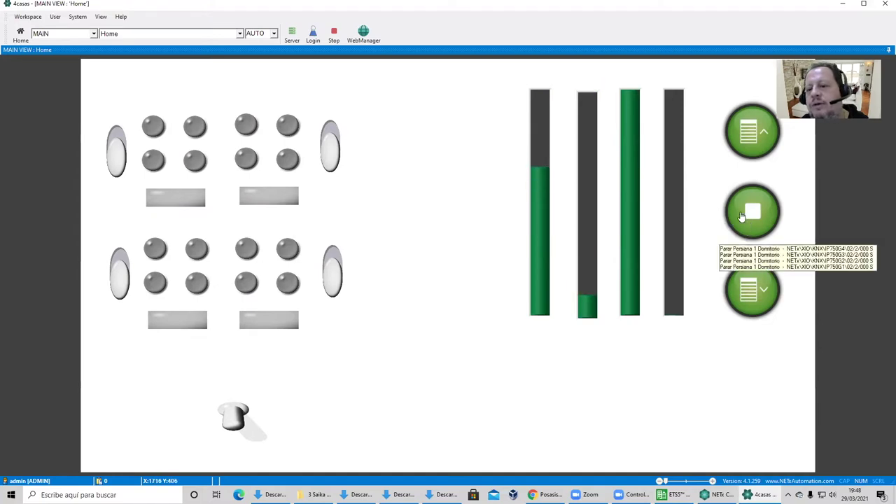
click(750, 143)
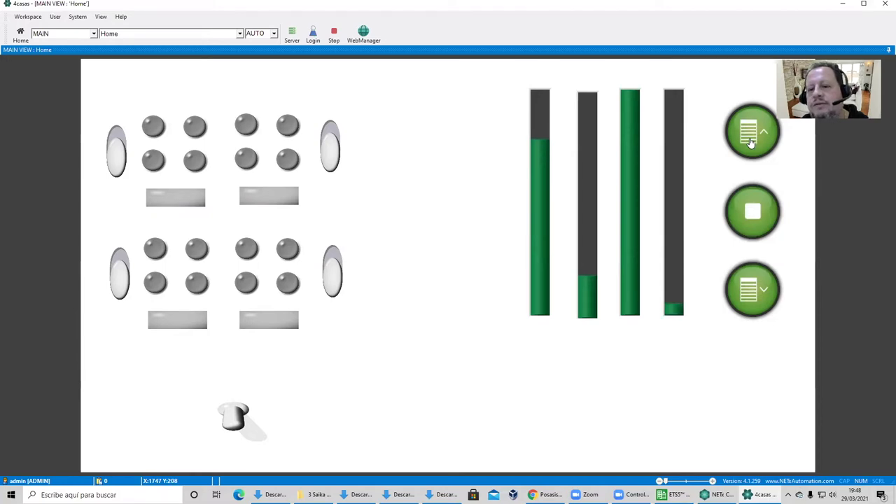
click(754, 297)
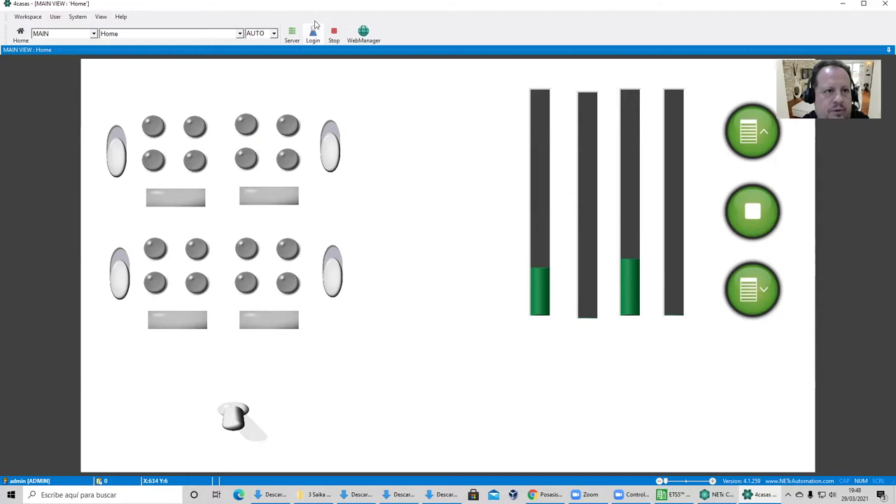
Step: Set Zoom's virtual background to None under Fondo y filtros and close the settings
click(313, 31)
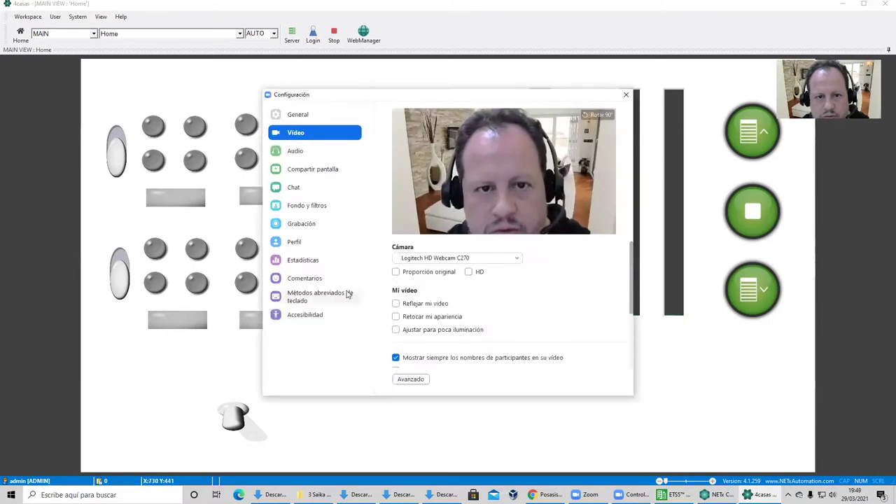
click(312, 210)
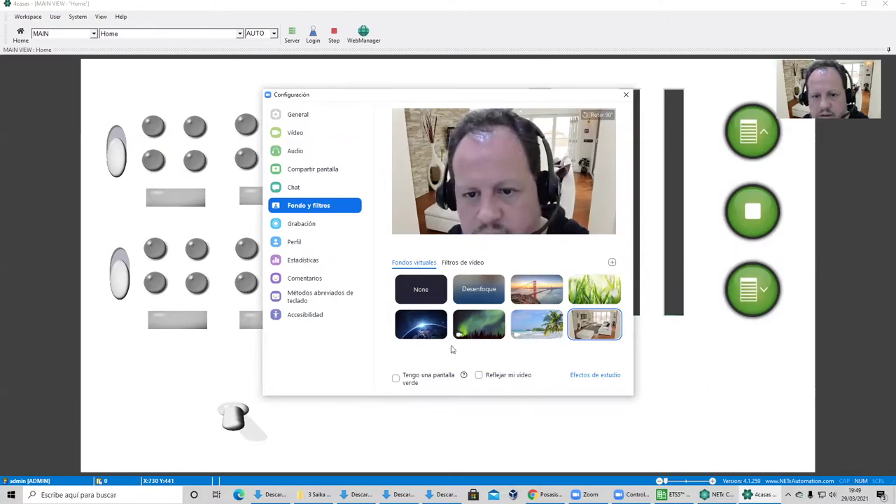
click(422, 290)
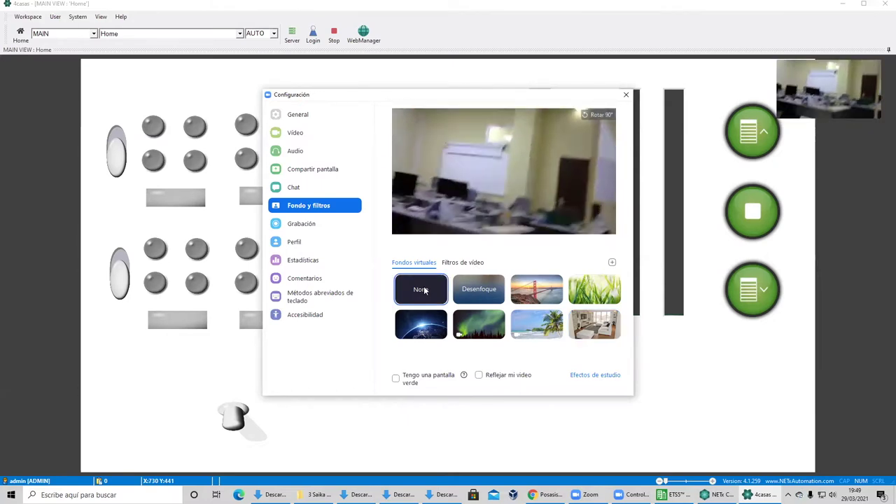
click(238, 357)
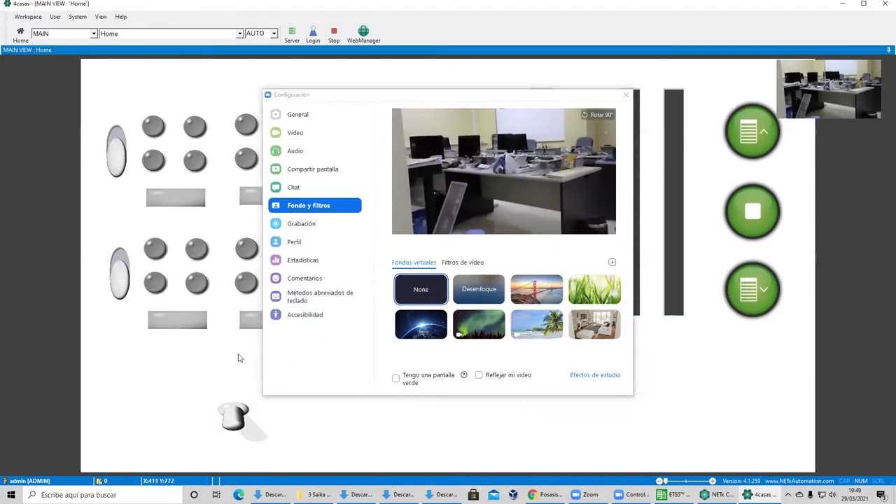
click(625, 97)
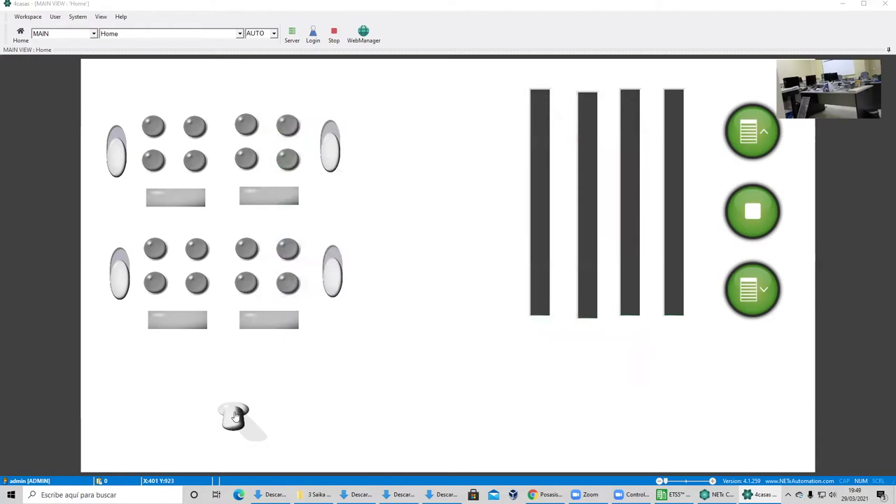
click(235, 417)
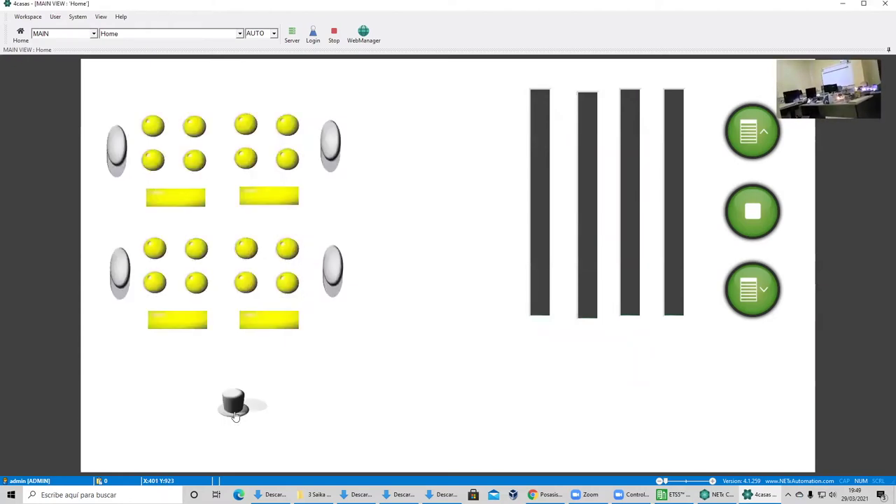
click(236, 417)
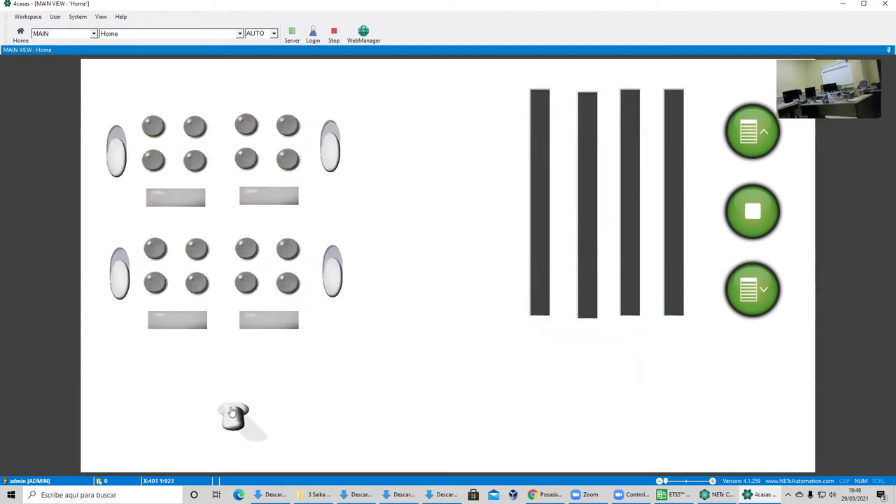
click(330, 159)
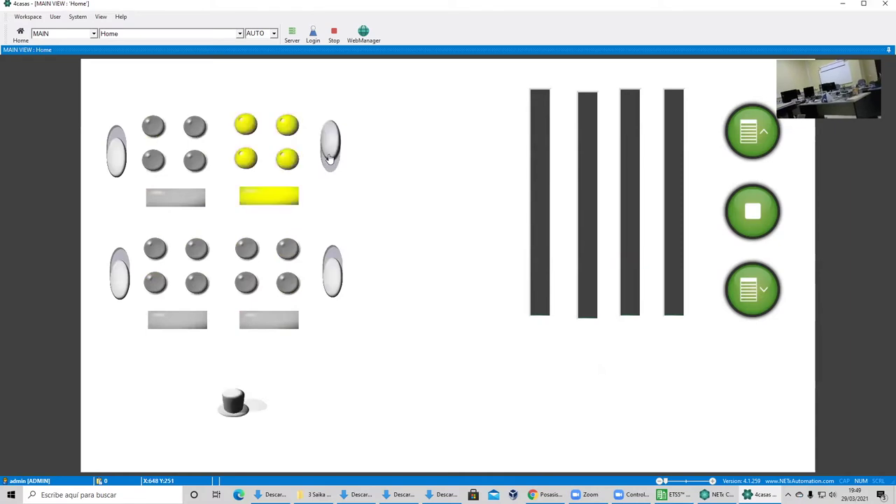
click(330, 158)
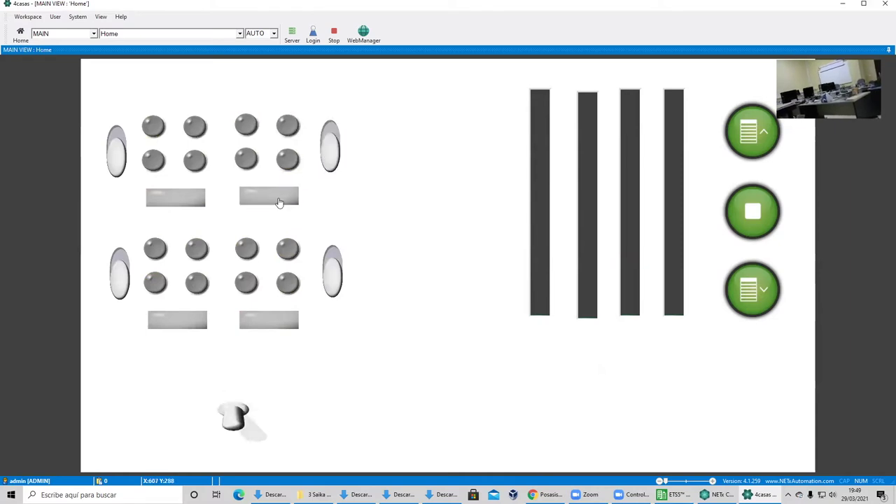
click(120, 288)
click(121, 288)
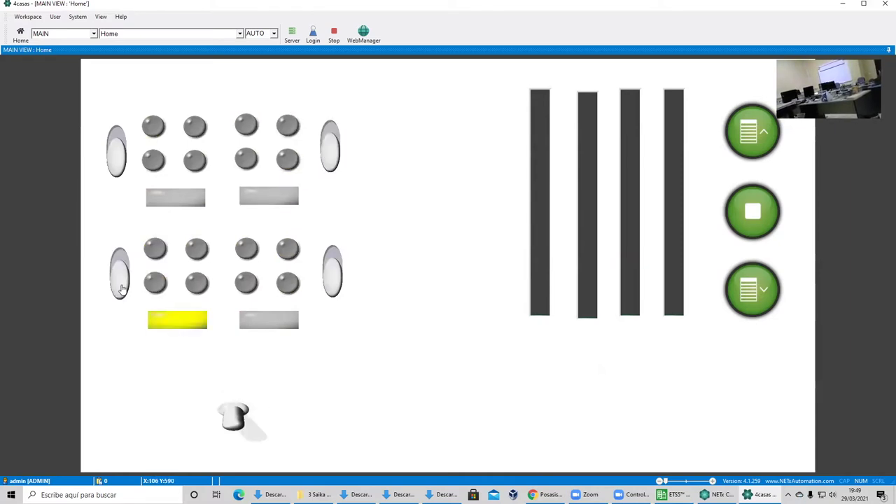
click(114, 170)
click(114, 170)
click(114, 171)
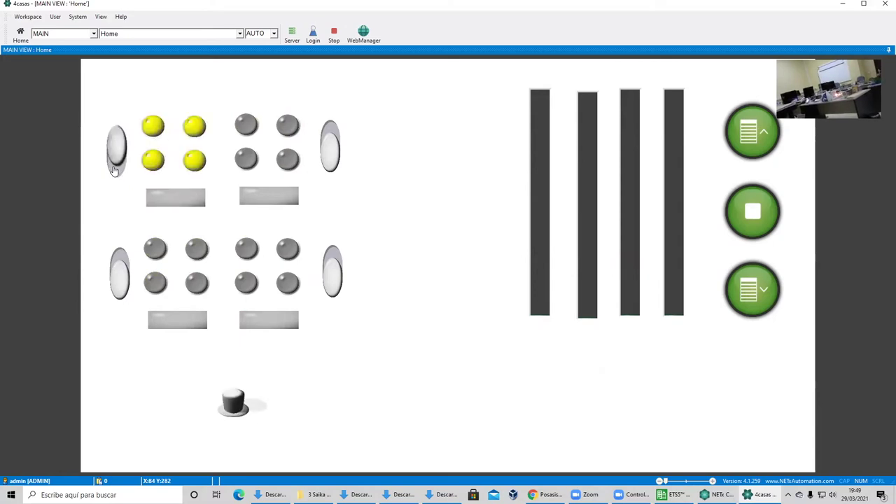
click(114, 170)
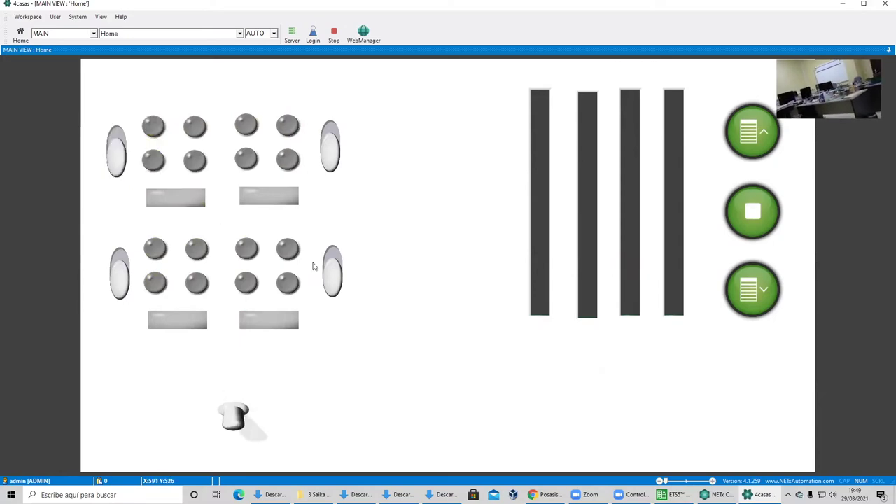
click(332, 275)
click(332, 275)
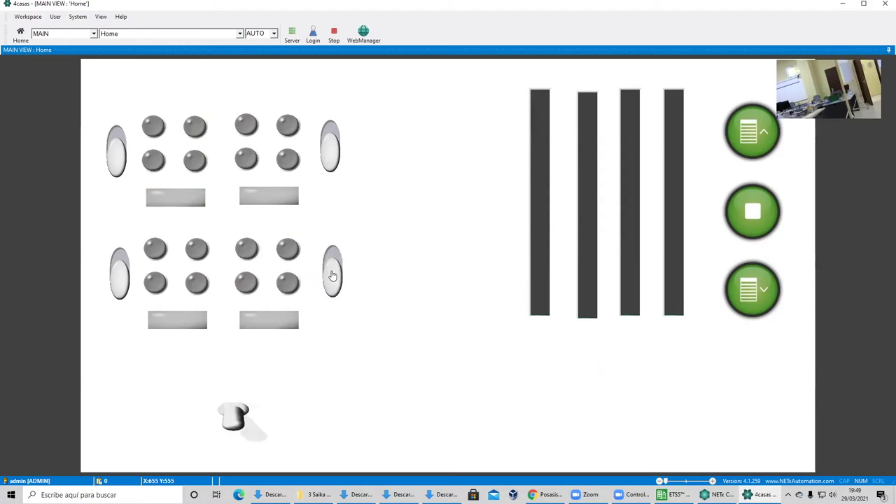
click(332, 275)
click(333, 275)
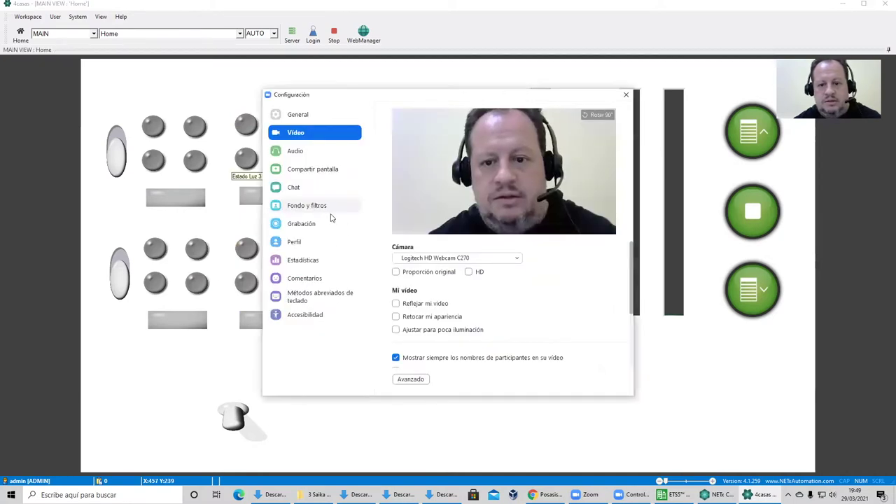
Step: Reapply Zoom's living-room background, close its settings, and stop the 4casas runtime
click(326, 207)
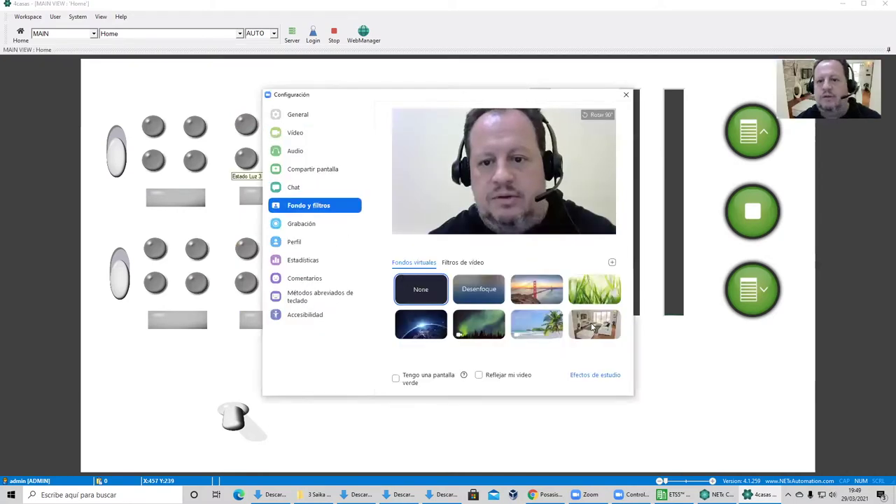
click(594, 325)
click(626, 94)
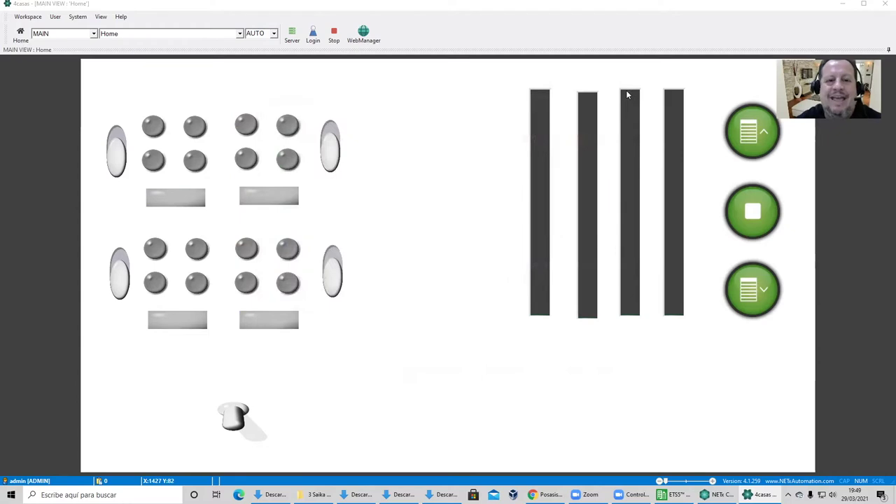
click(338, 36)
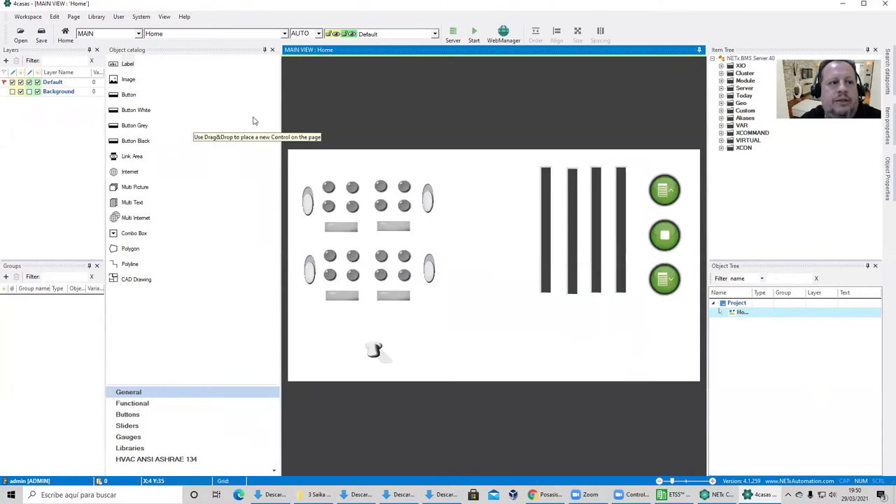
Step: Import the exported workspace file as the new workspace 'Grupo 1 casta Saika'
click(41, 18)
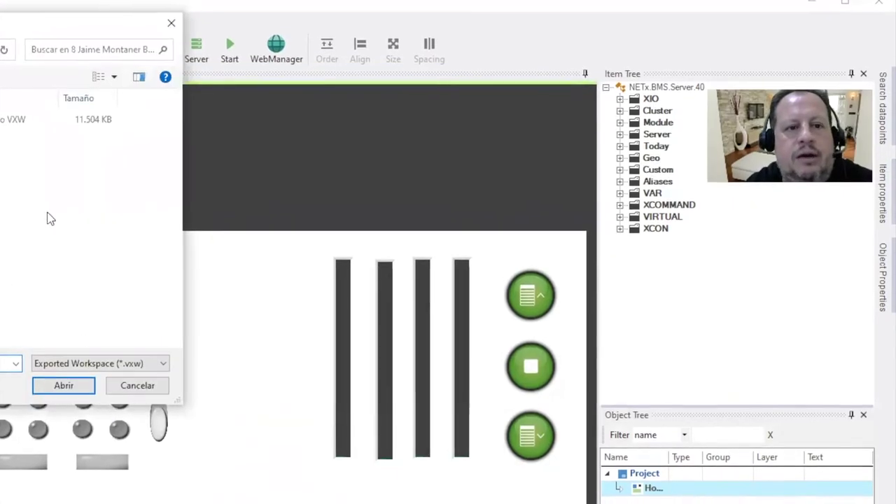
key(alt+Up)
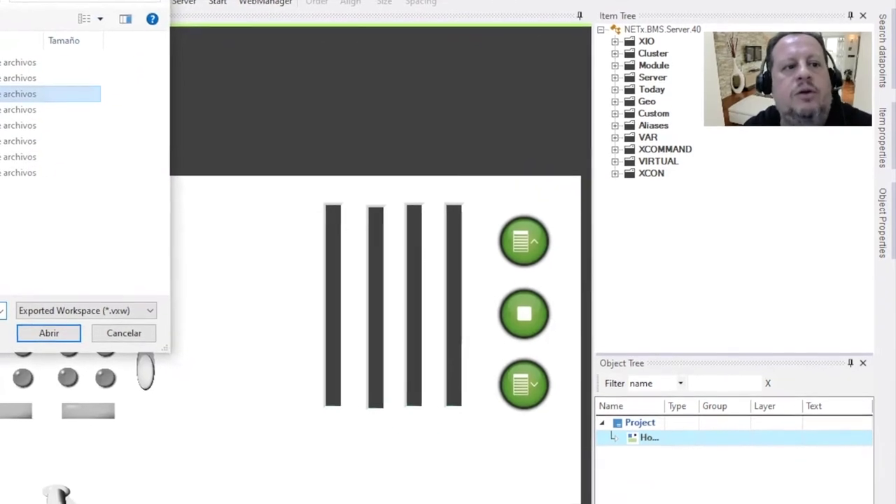
key(Return)
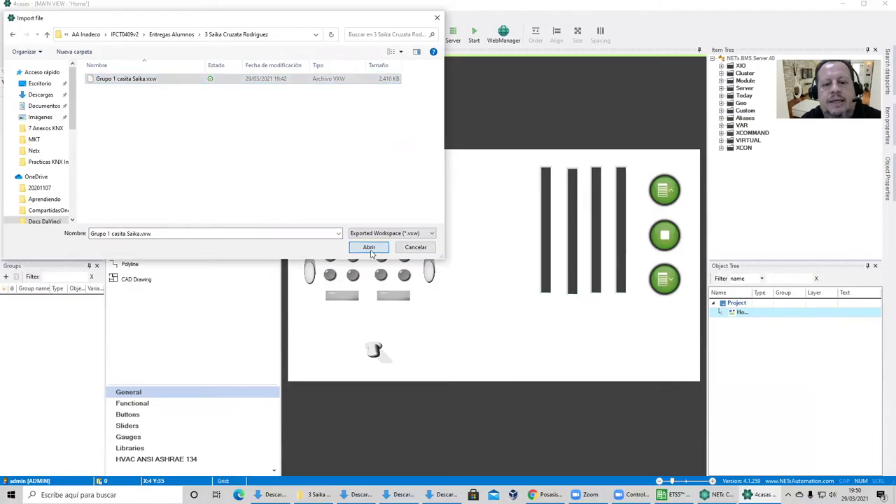
click(43, 315)
click(494, 259)
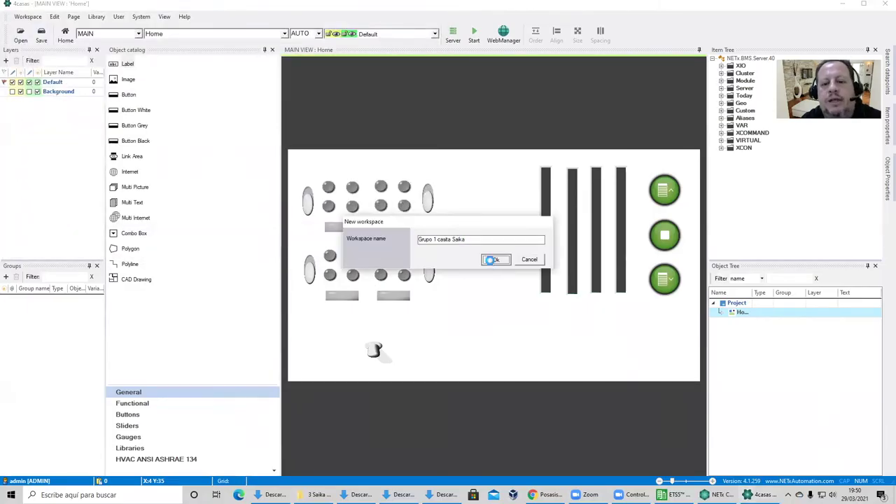
click(482, 278)
click(20, 35)
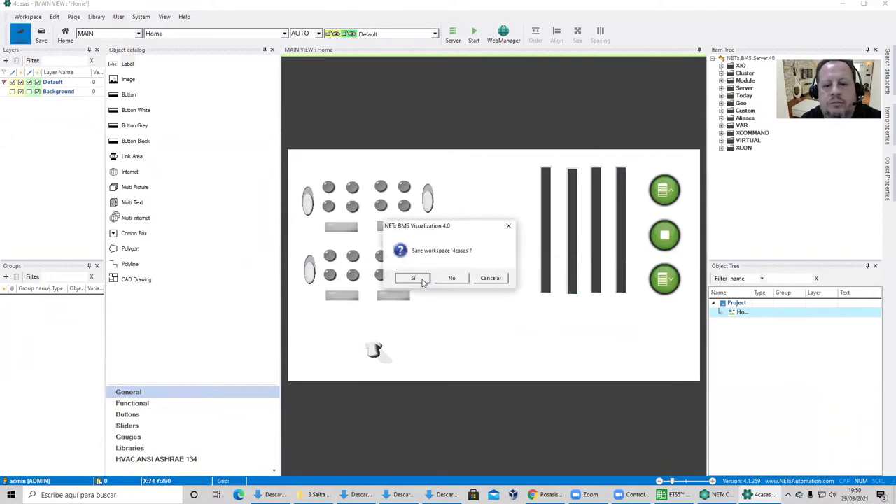
Step: Open the group 1 house workspace without saving 4casas, log in as admin, and run it live
click(451, 279)
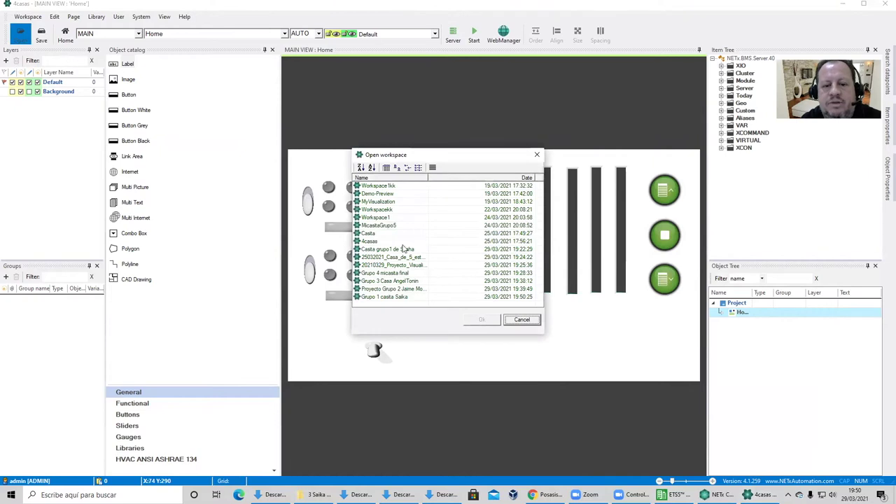
double_click(403, 297)
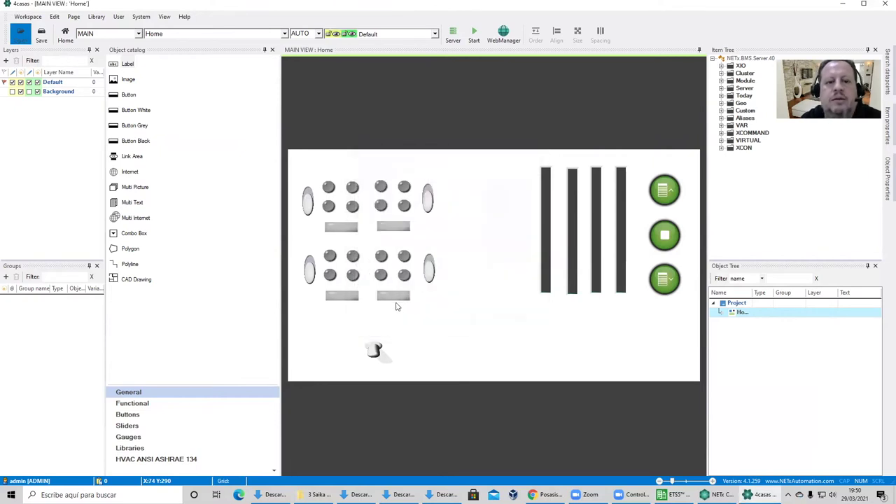
click(546, 313)
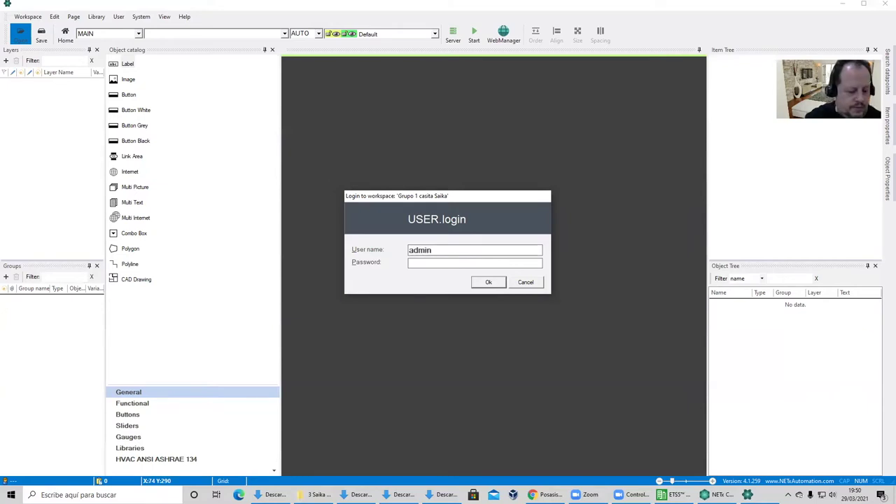
key(Return)
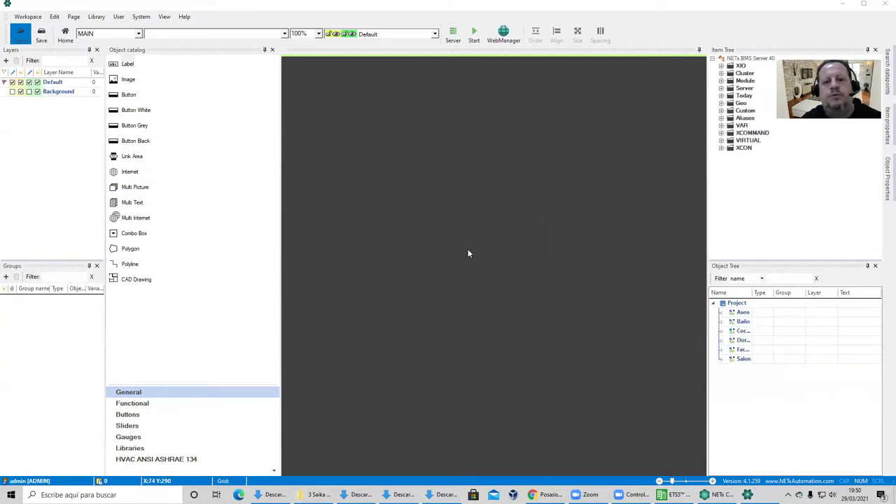
click(475, 36)
click(418, 277)
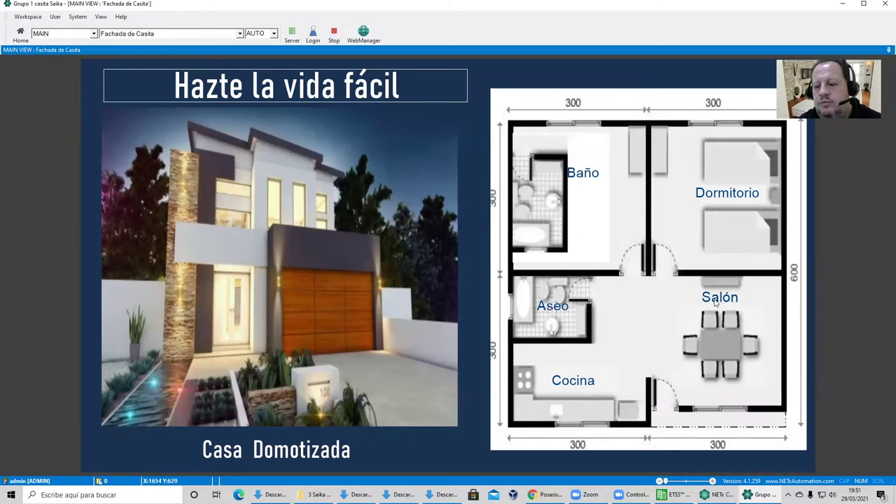
Step: On the Salón page, toggle the lamp and set it to blue at about 84% brightness
click(720, 342)
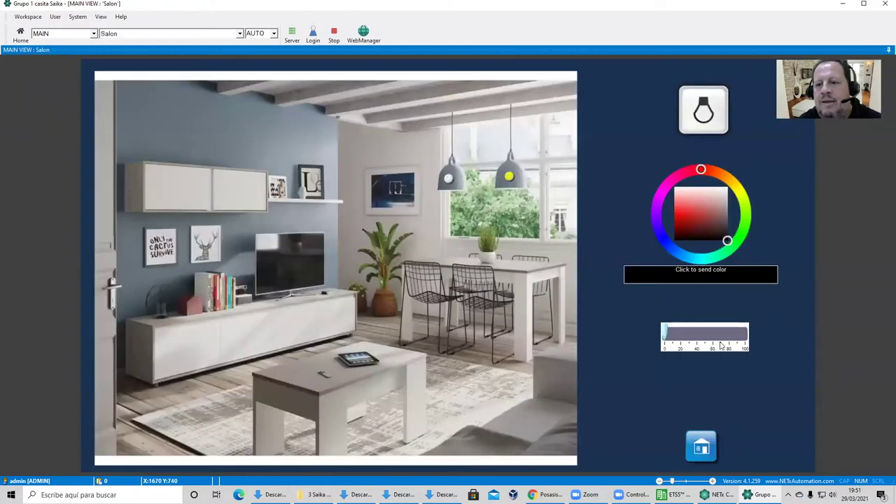
click(704, 121)
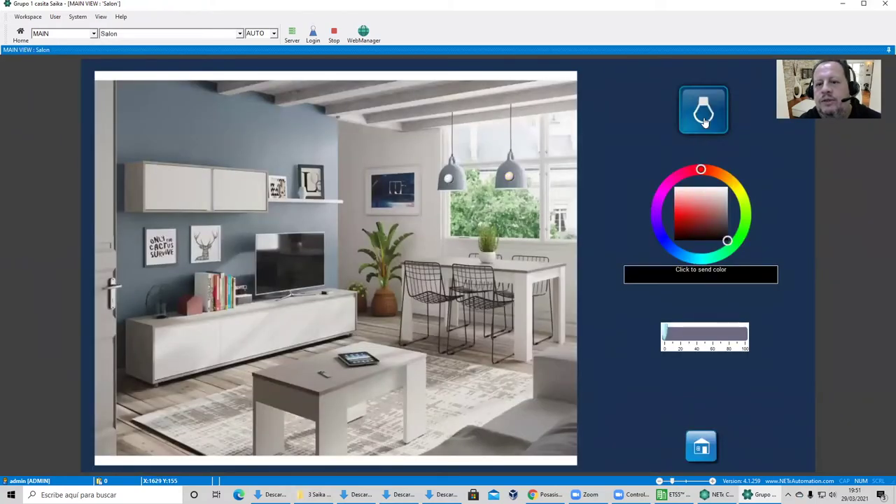
click(704, 121)
click(704, 121)
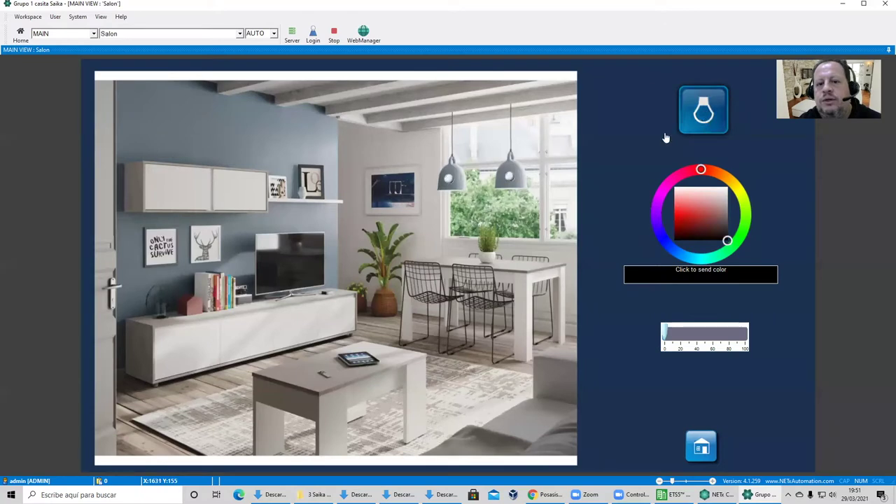
click(702, 112)
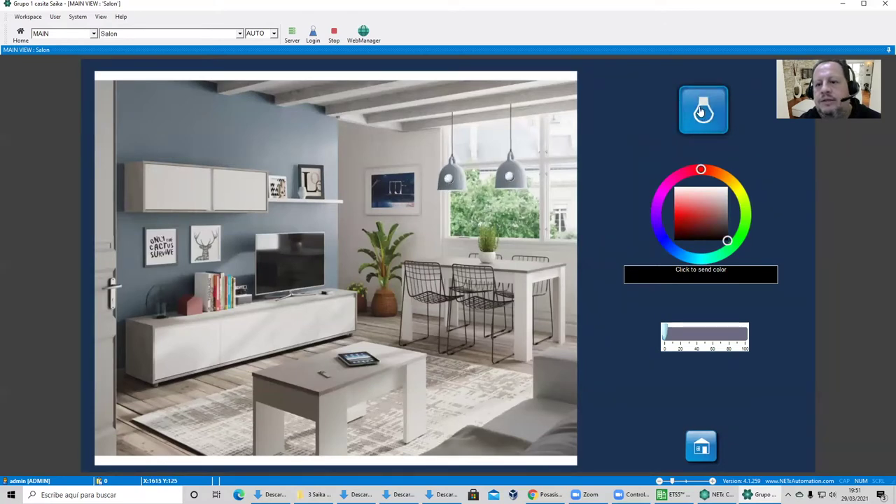
click(702, 112)
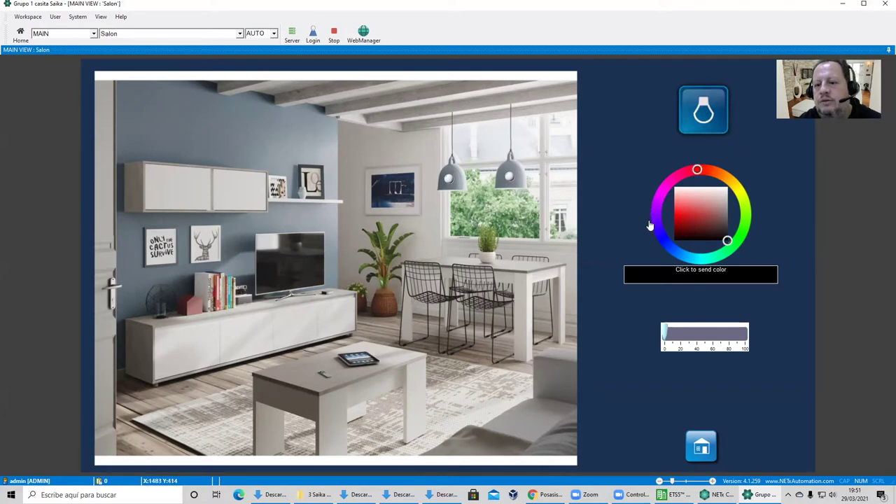
click(662, 238)
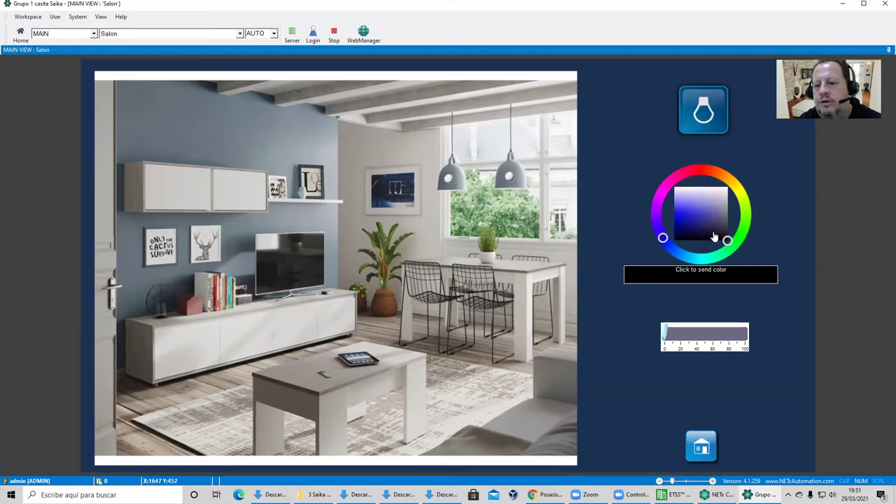
click(679, 224)
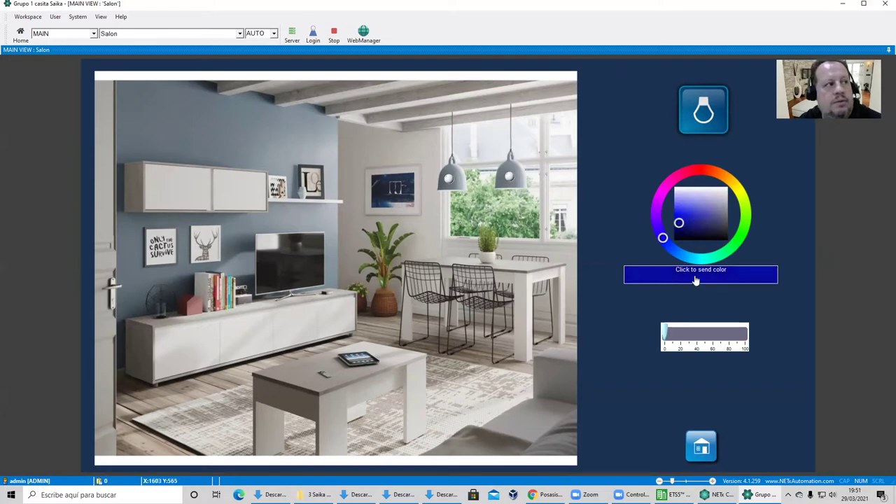
drag(665, 340, 736, 337)
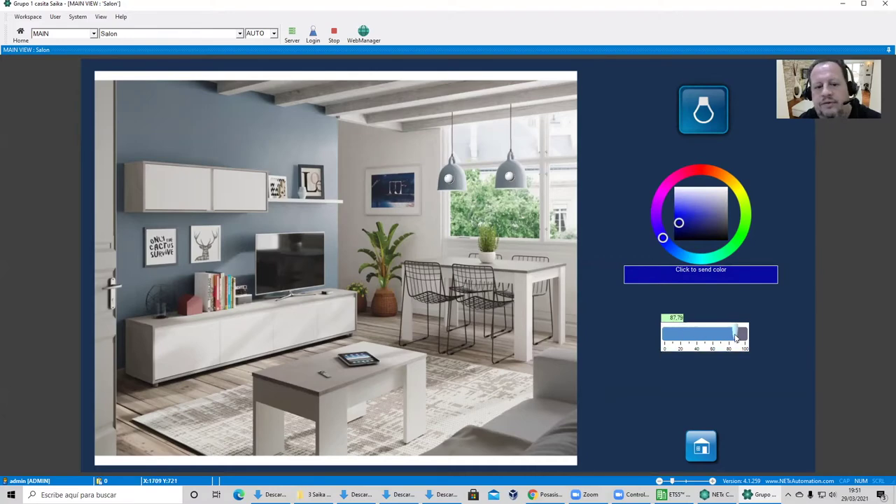
Step: Switch the Cocina light on and off, then return to the house overview
click(701, 451)
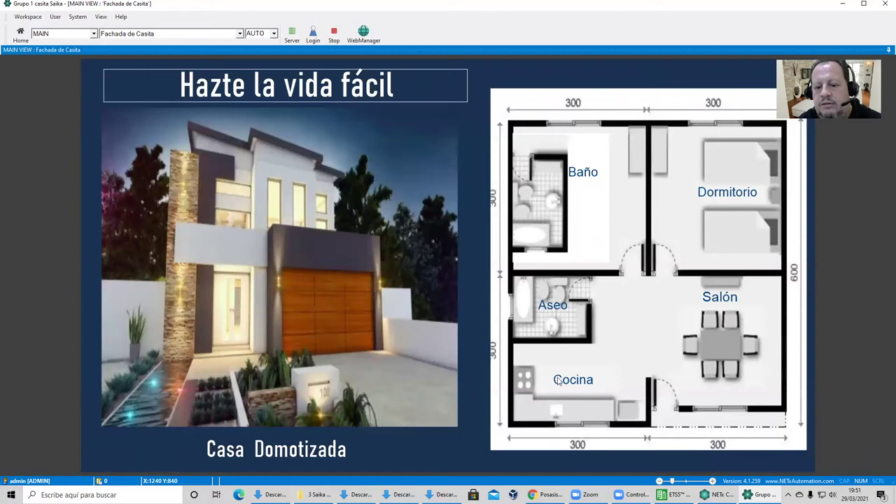
click(569, 413)
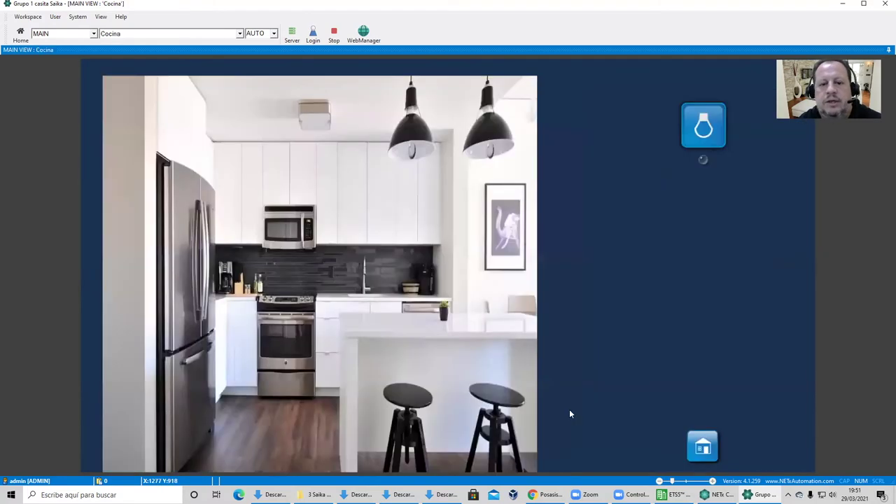
click(698, 145)
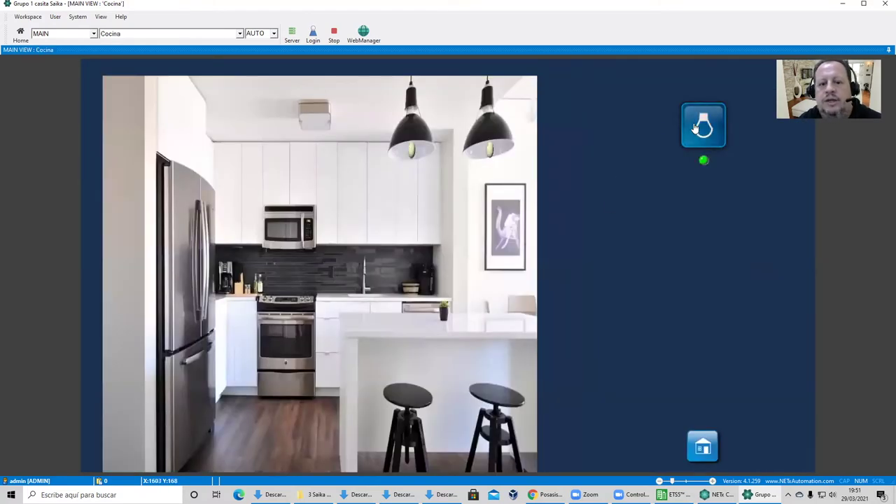
click(707, 138)
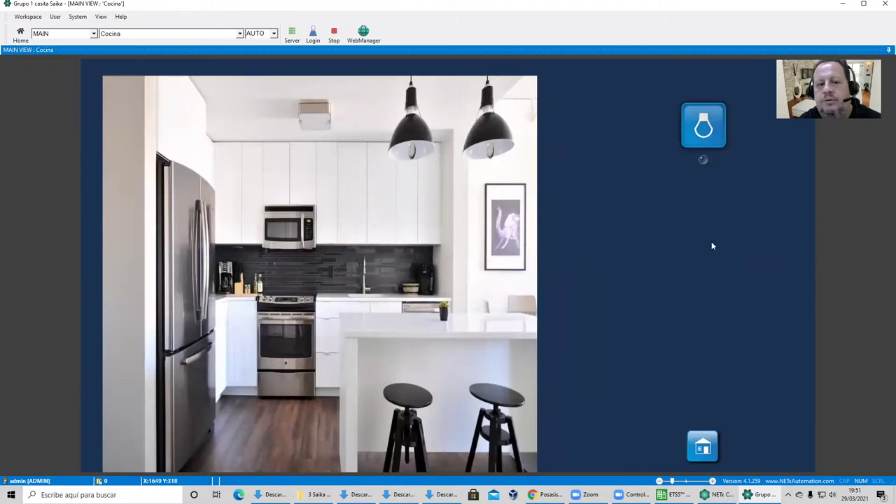
click(701, 448)
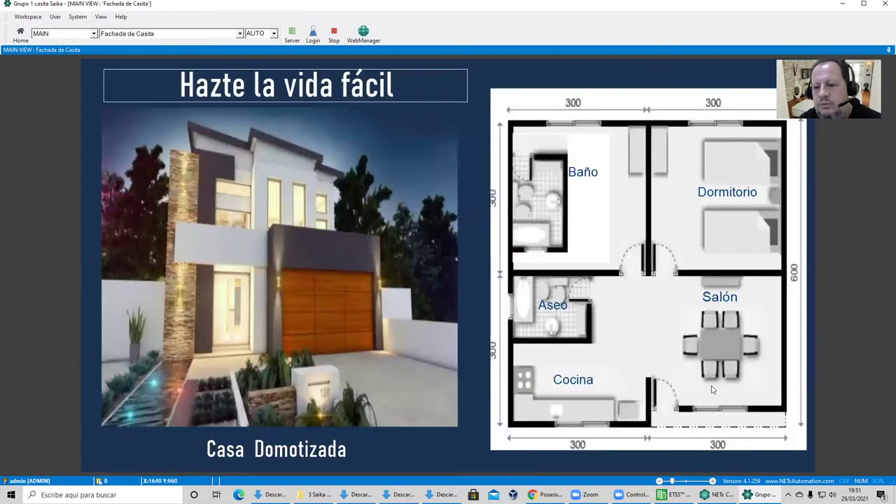
Step: Toggle the Dormitorio bedroom lamp on and off several times, leaving it on
click(728, 179)
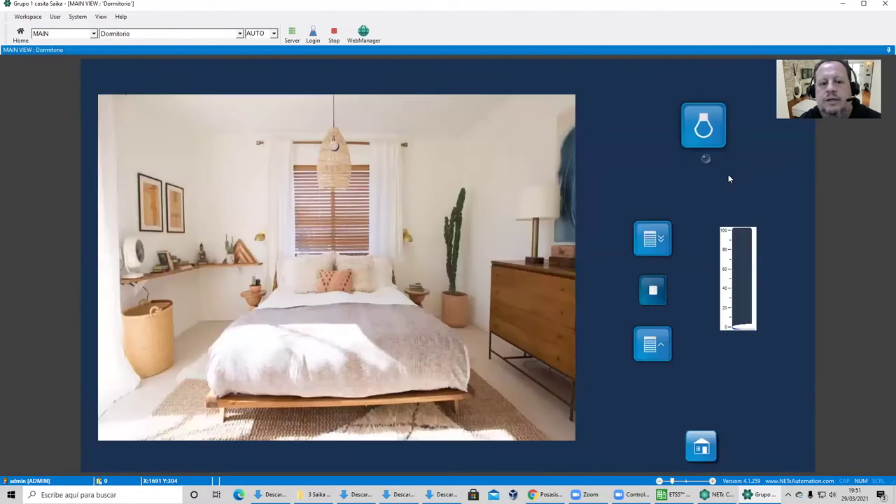
click(699, 126)
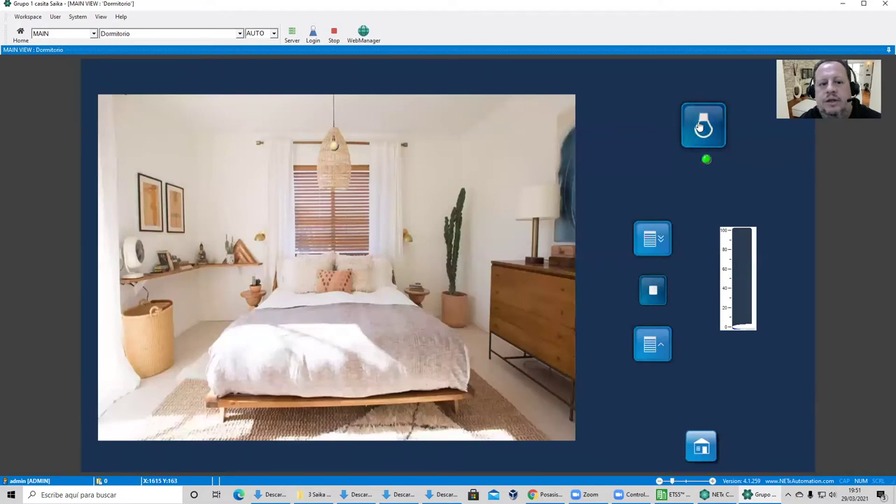
click(703, 129)
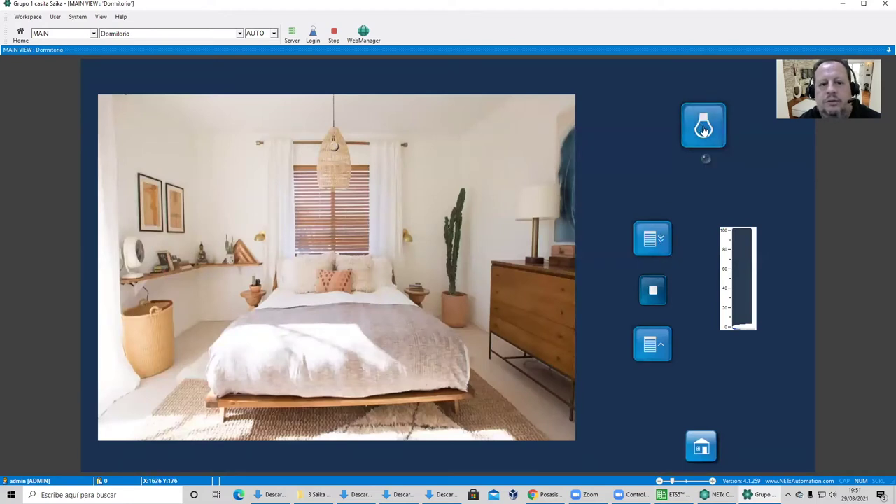
click(703, 129)
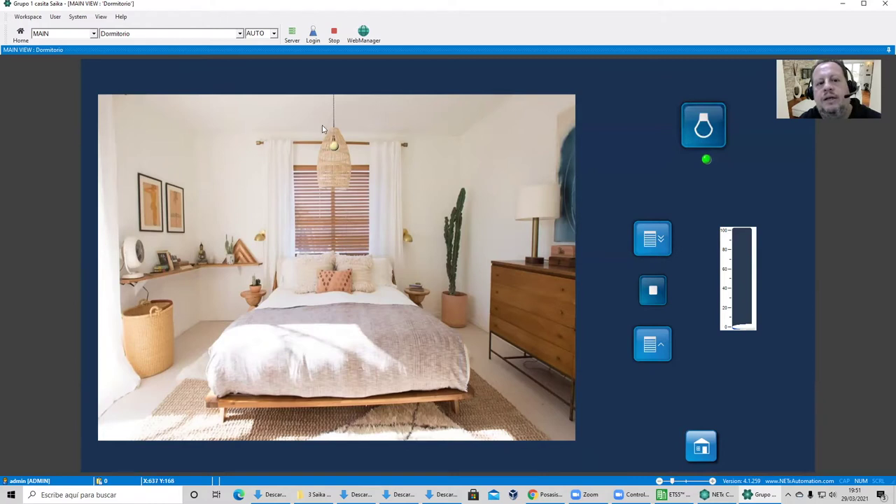
click(700, 126)
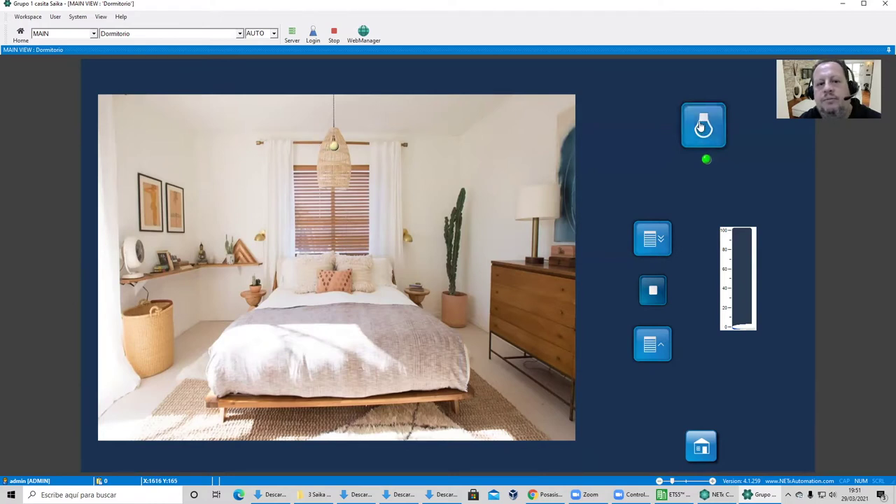
click(702, 131)
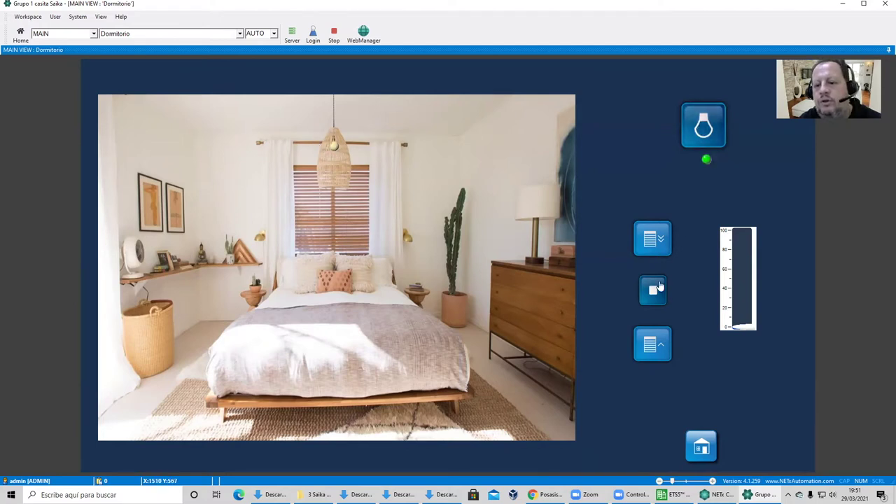
Step: Move the bedroom blind down, stop it, then raise it and stop again
click(650, 348)
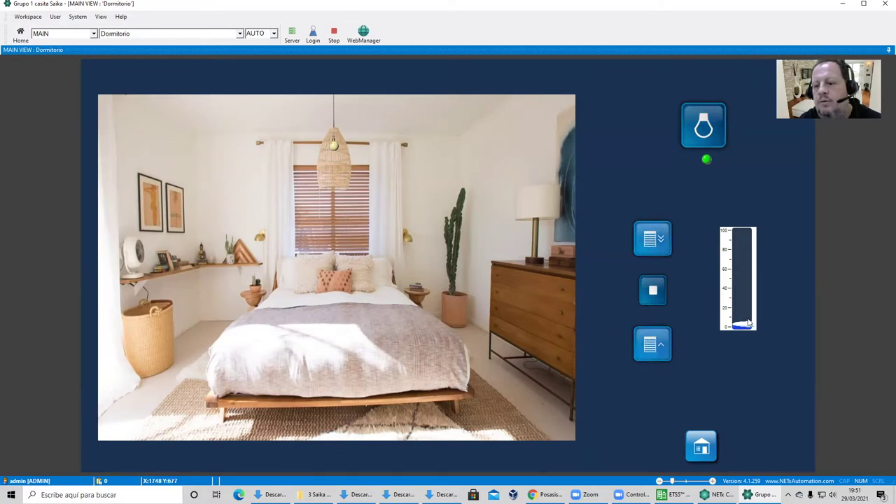
click(653, 297)
click(654, 354)
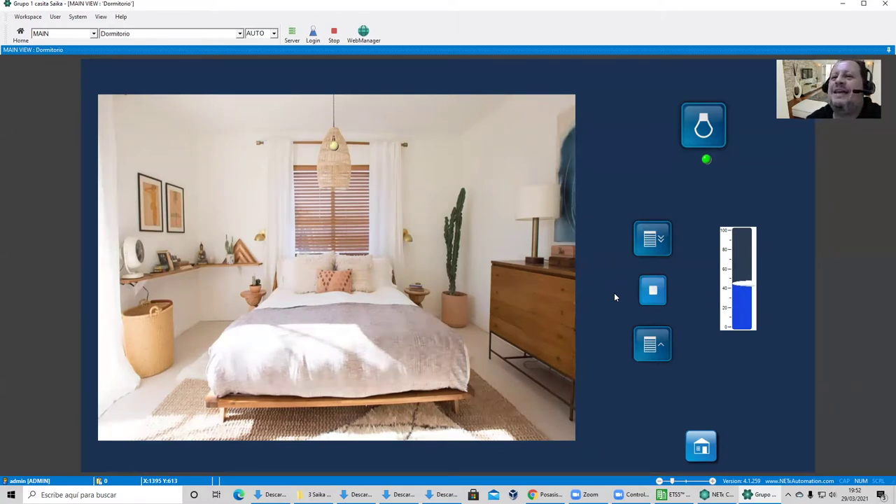
click(650, 291)
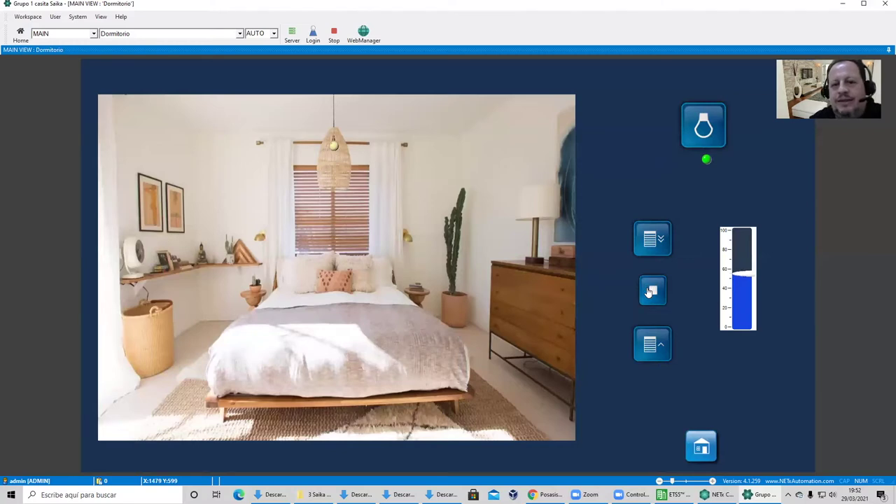
Step: Switch on the Baño light, then stop the running visualization to return to the editor
click(700, 445)
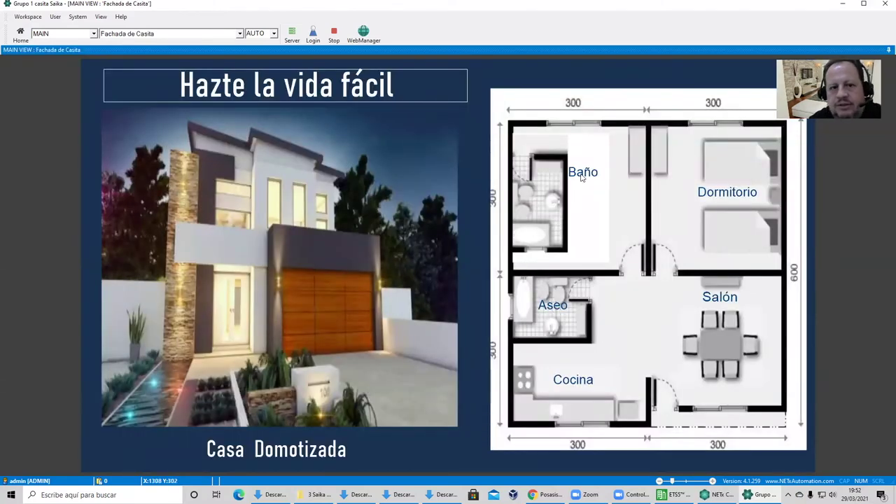
click(545, 211)
click(703, 134)
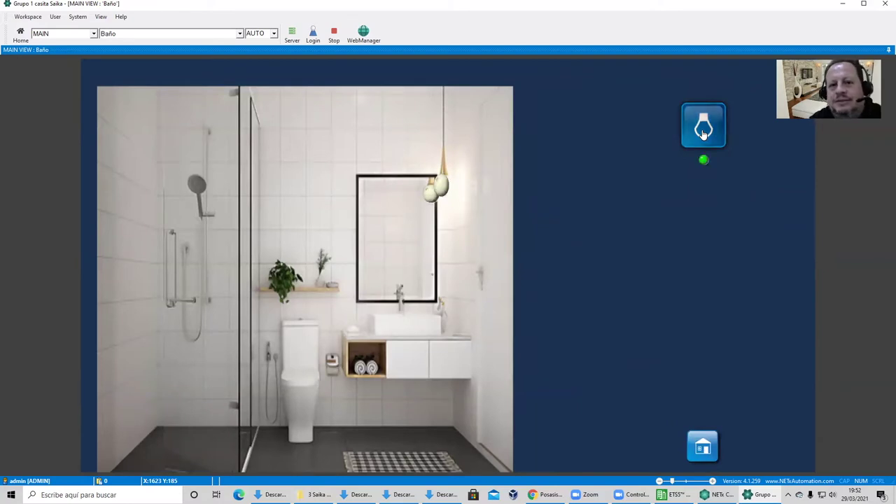
click(334, 35)
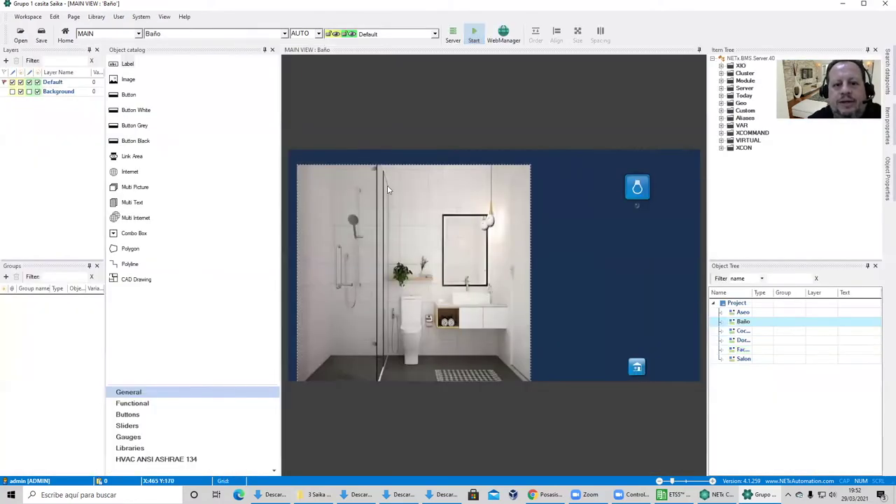
click(28, 16)
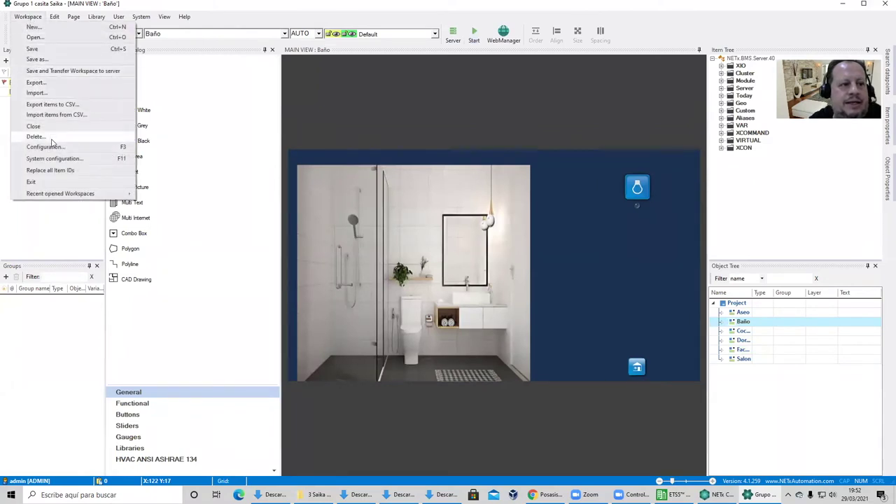
Step: Save the Saika workspace and open the group 1 casita workspace, accepting the connection settings
click(32, 49)
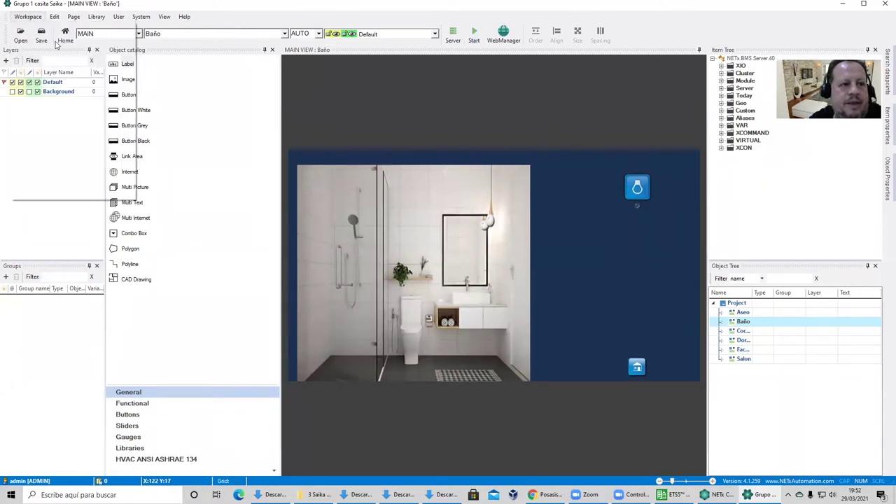
click(416, 280)
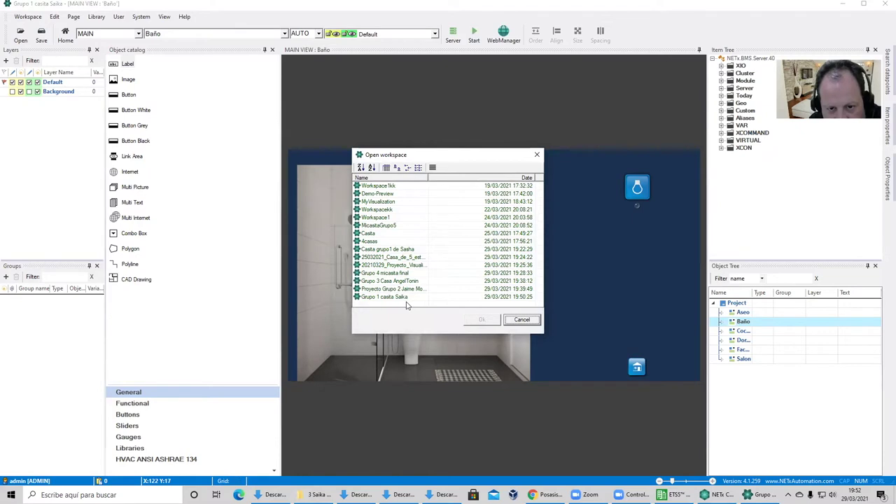
click(399, 251)
click(483, 319)
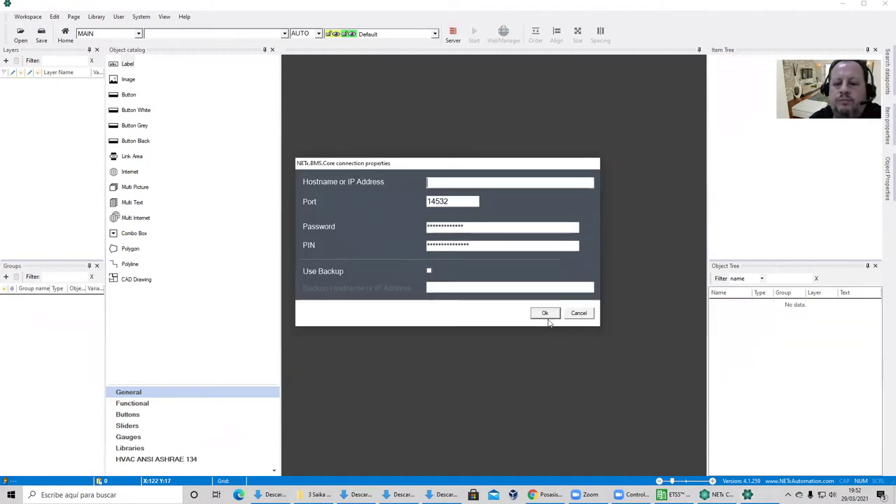
click(546, 314)
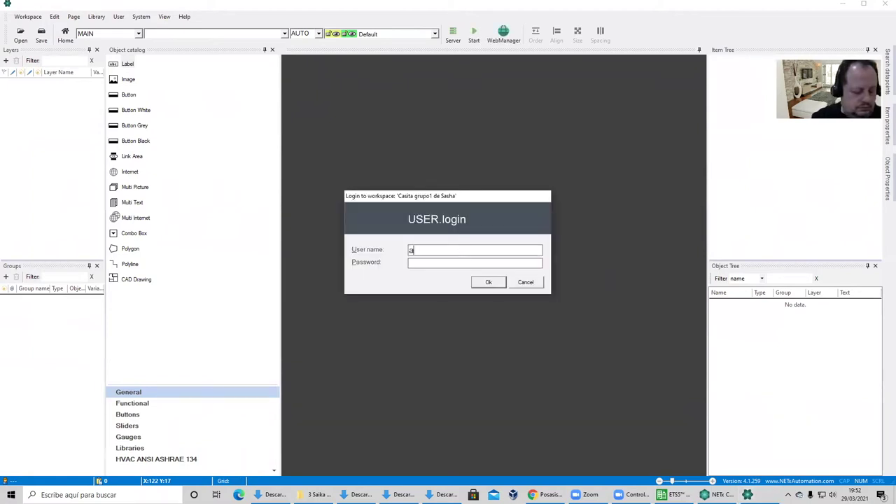
Step: Log in to the workspace and start it live, saving it first
click(474, 262)
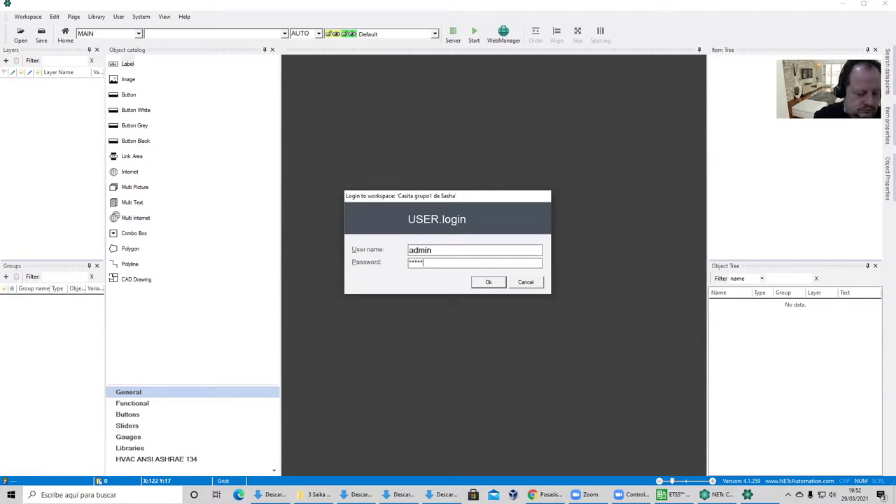
key(Return)
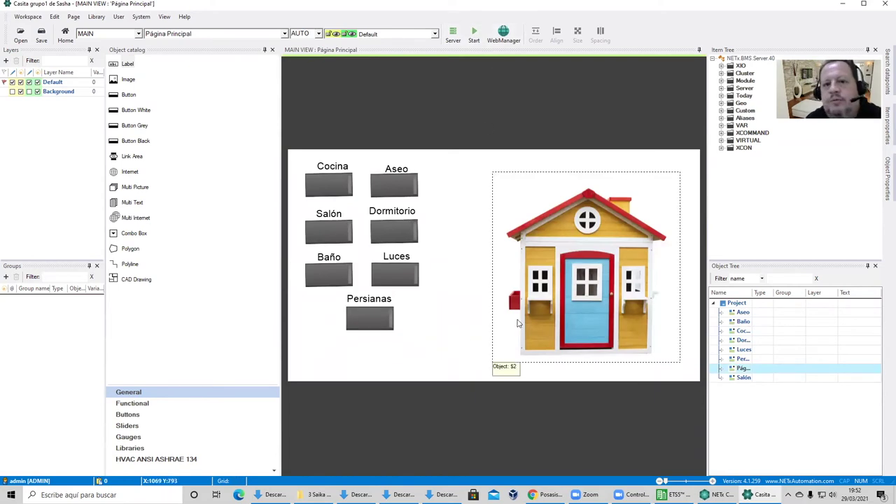
click(474, 33)
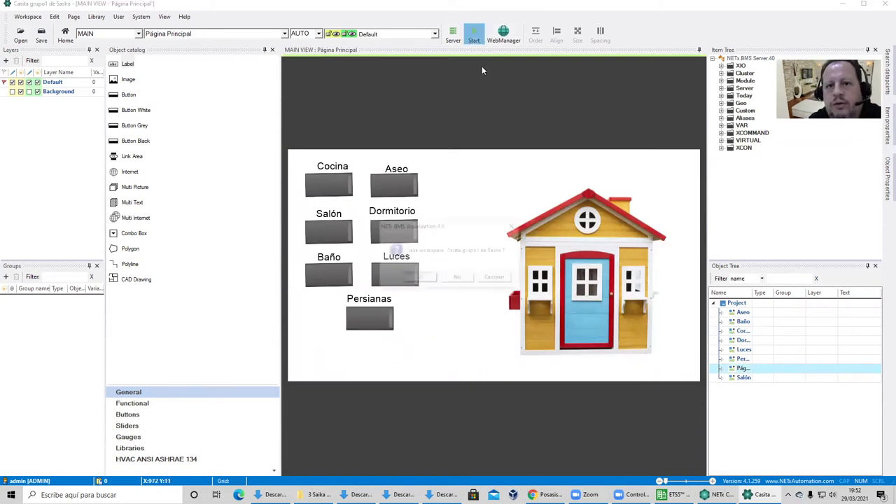
click(422, 278)
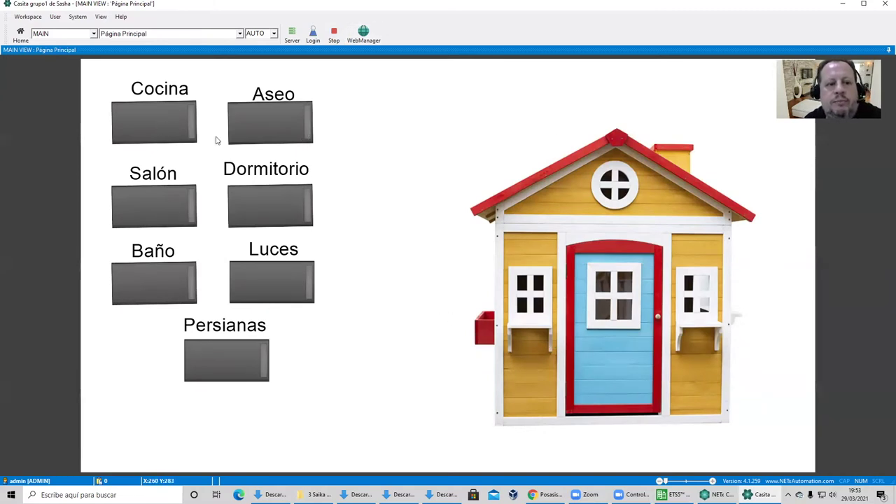
Step: On the Luces page, toggle the aseo light on and off a few times
click(286, 277)
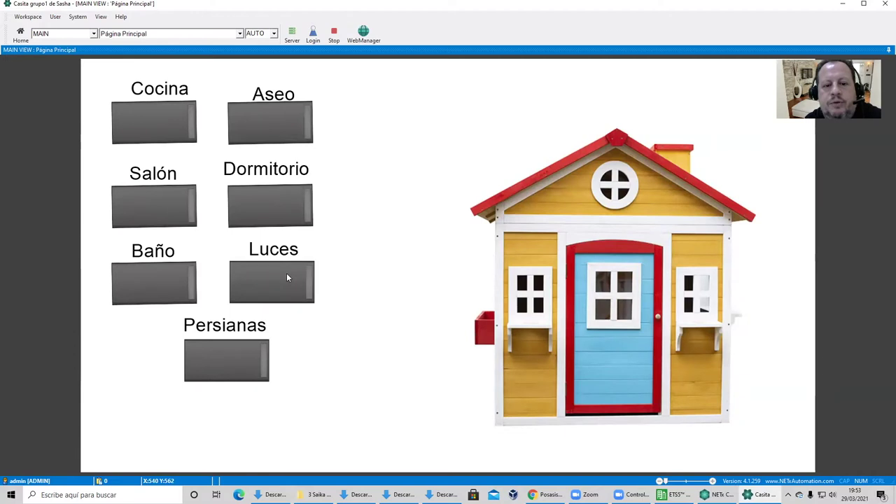
click(346, 158)
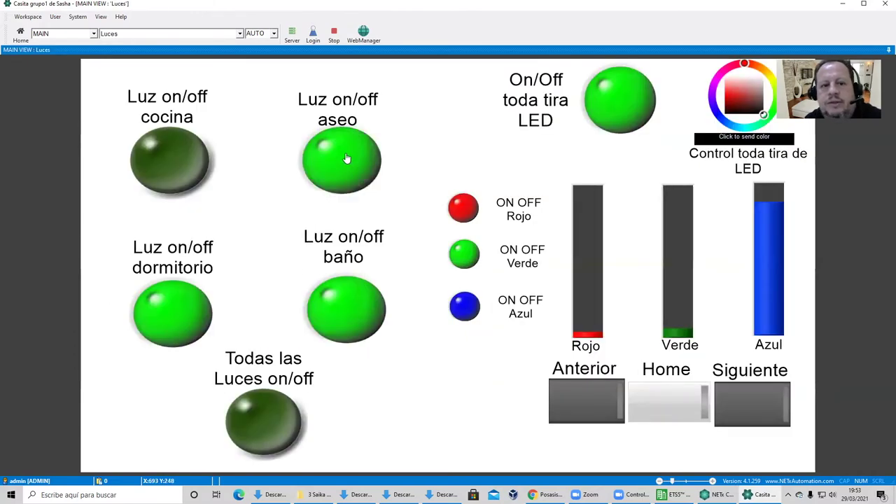
click(353, 178)
click(345, 306)
click(346, 306)
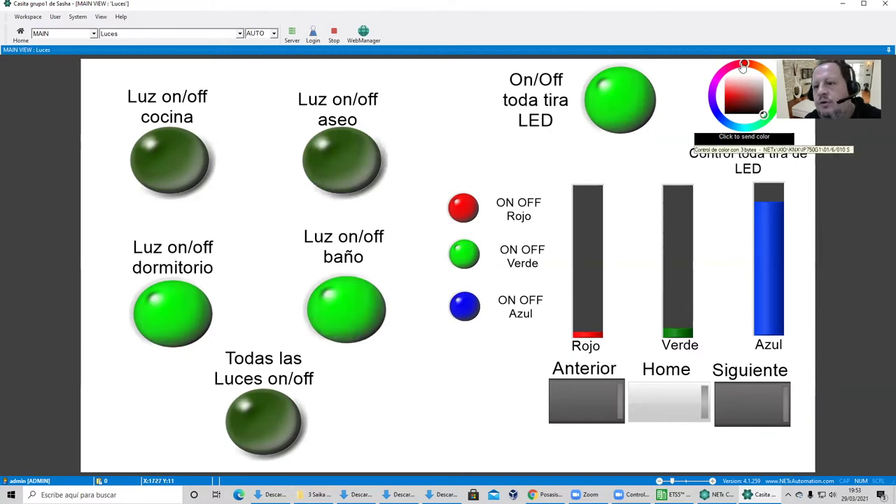
Step: Send a magenta colour to the LED strip and set red ~52%, green ~34%, blue ~90%
click(713, 86)
click(730, 94)
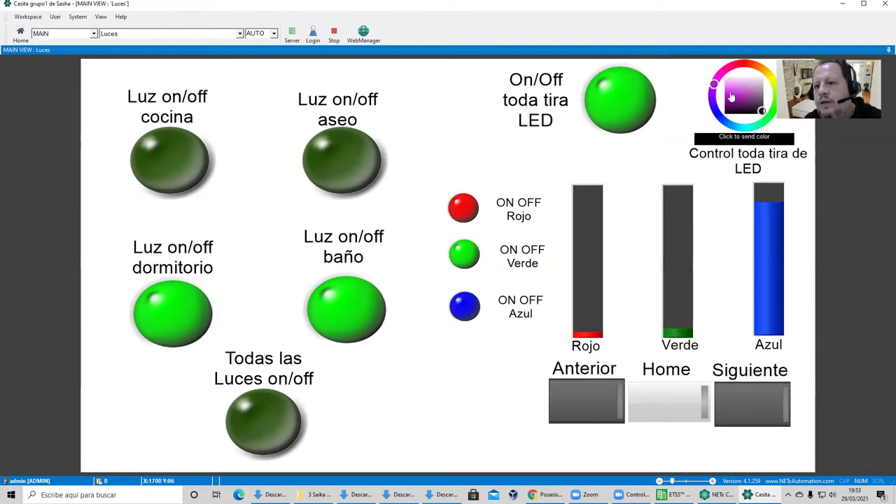
click(740, 140)
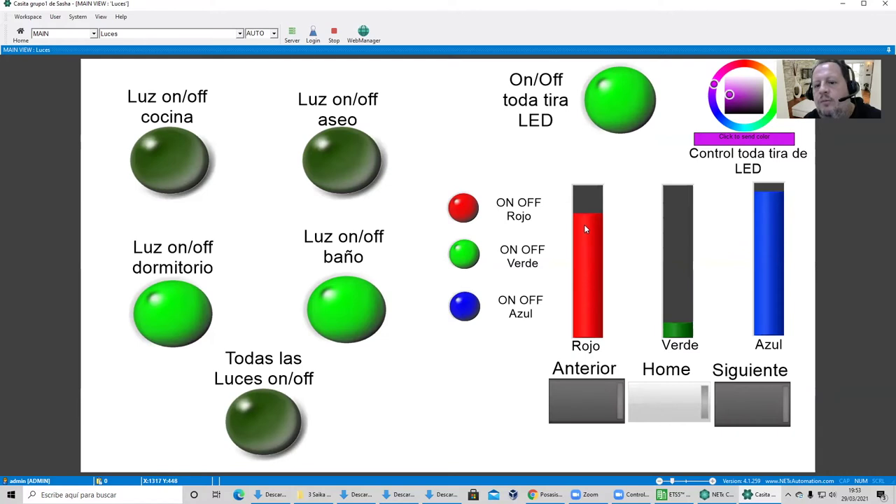
drag(585, 213, 588, 259)
drag(676, 325, 672, 286)
drag(774, 267, 770, 197)
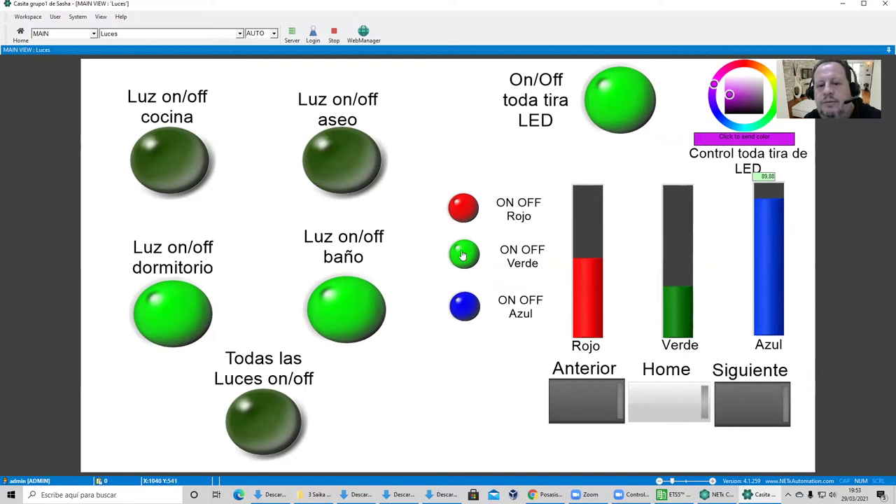
Step: Switch the red, green and blue channels off and back on, then turn the baño light off
click(465, 257)
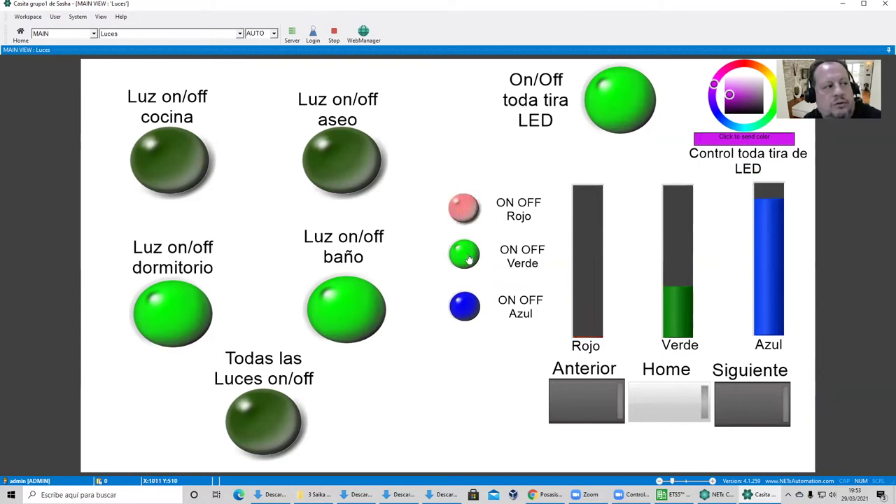
click(467, 258)
click(465, 308)
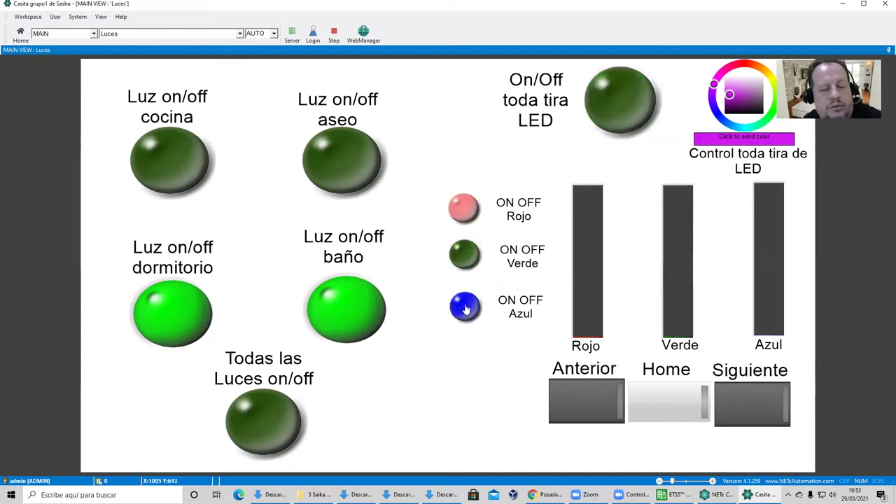
click(467, 259)
click(464, 208)
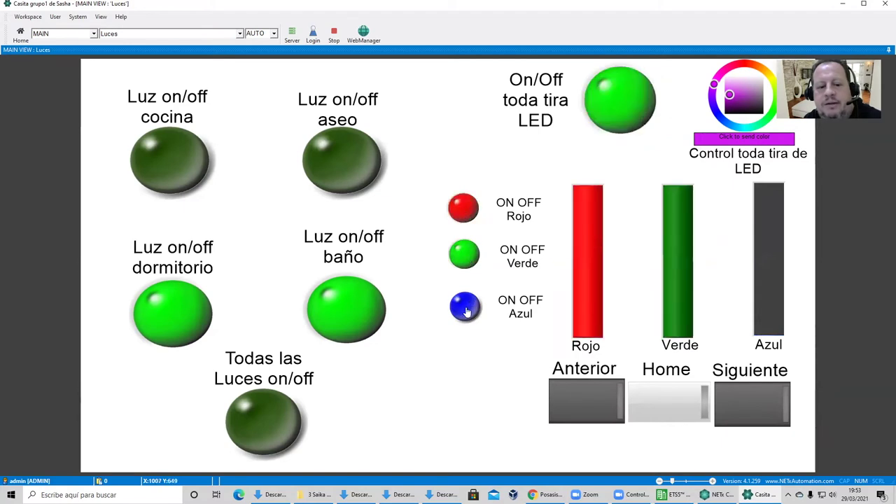
click(465, 307)
click(357, 319)
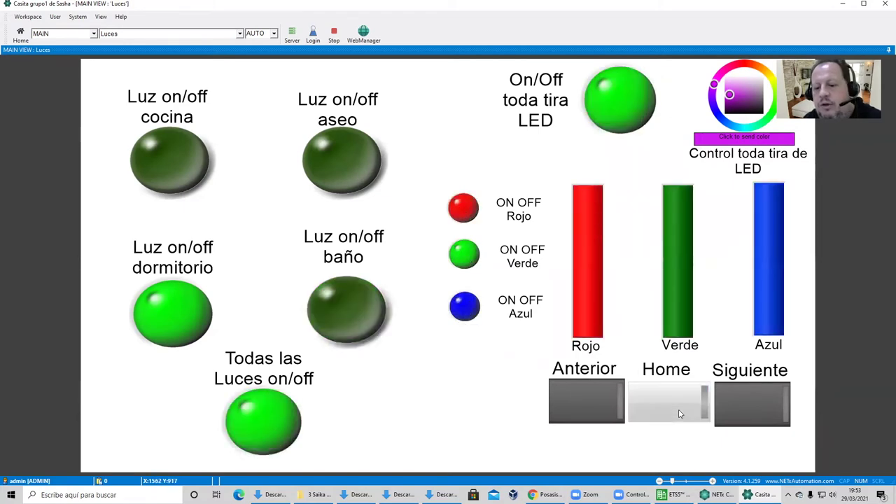
Step: Visit the Persianas blinds page, then toggle the Cocina kitchen light on and off twice
click(676, 414)
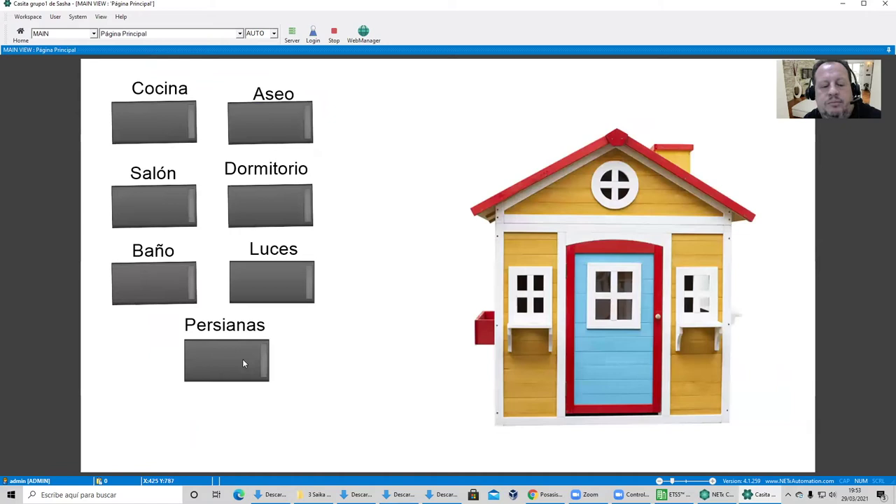
click(244, 362)
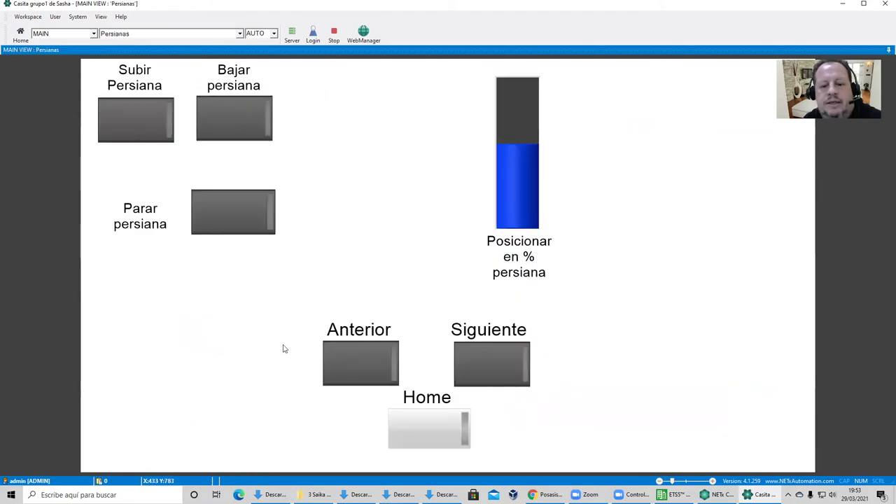
click(430, 429)
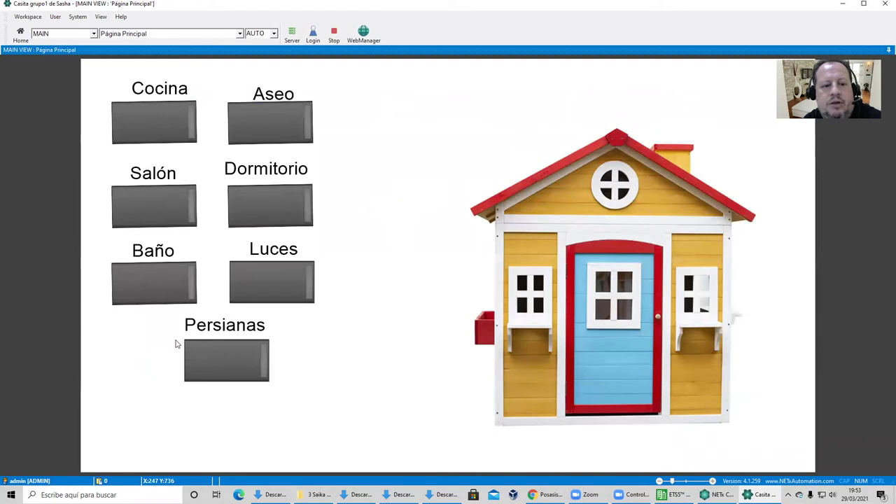
click(258, 210)
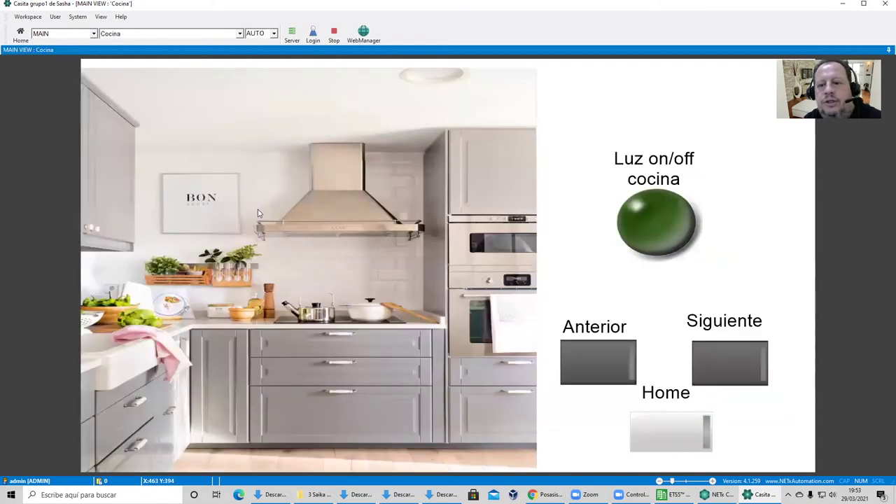
click(651, 236)
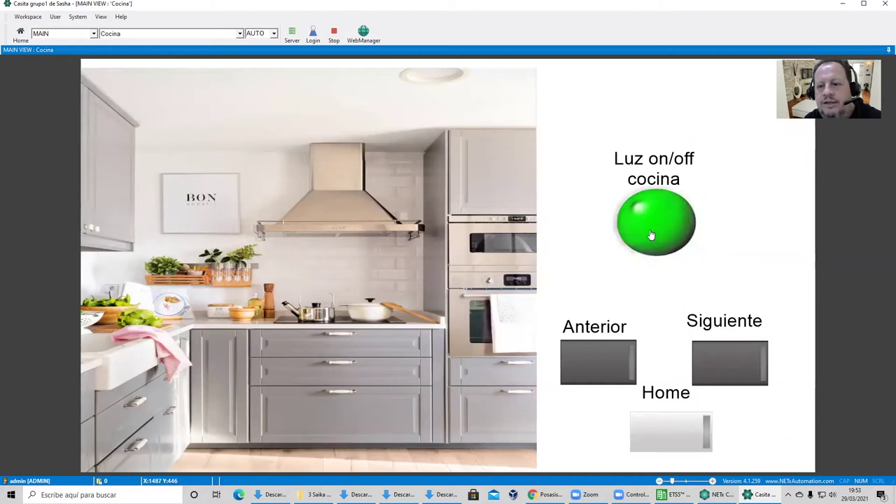
click(651, 235)
click(650, 235)
click(651, 235)
Step: Switch the Aseo light on and off, then go to the Salón page
click(678, 428)
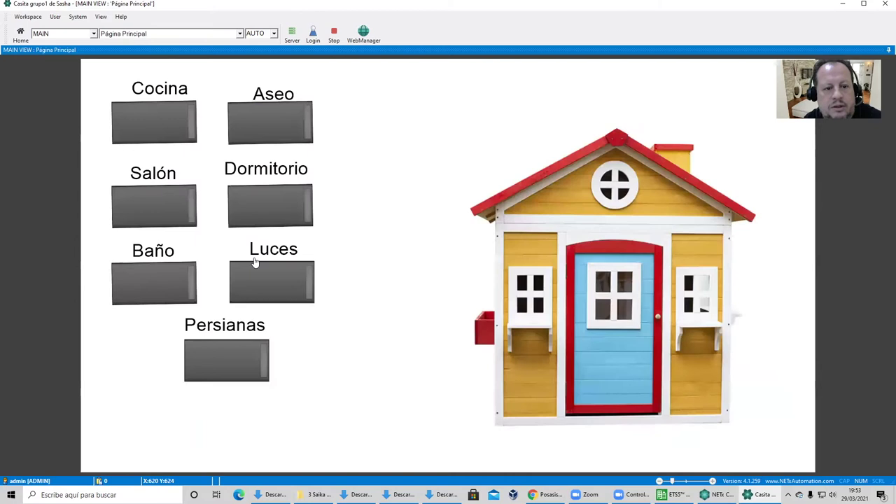
click(140, 131)
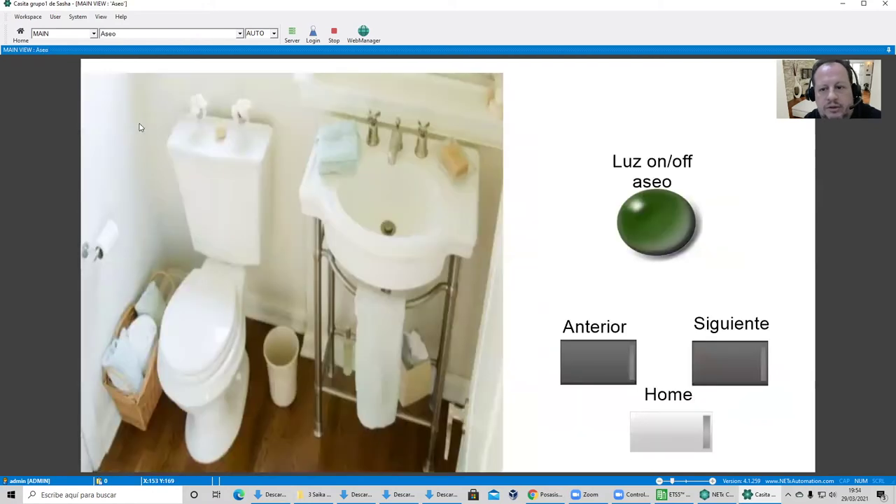
click(649, 227)
click(648, 227)
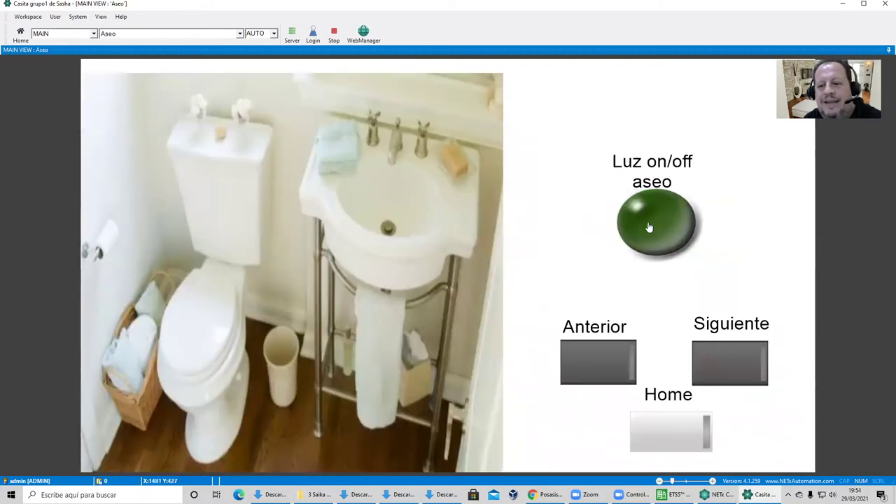
click(656, 423)
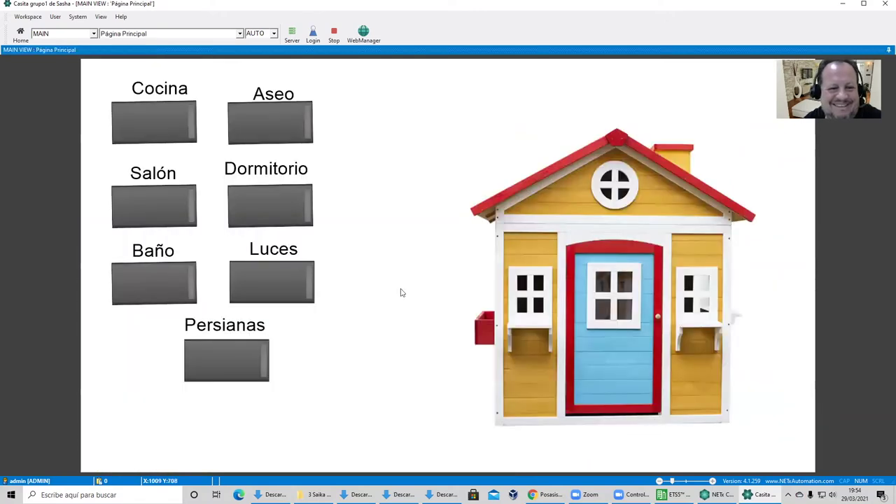
click(145, 203)
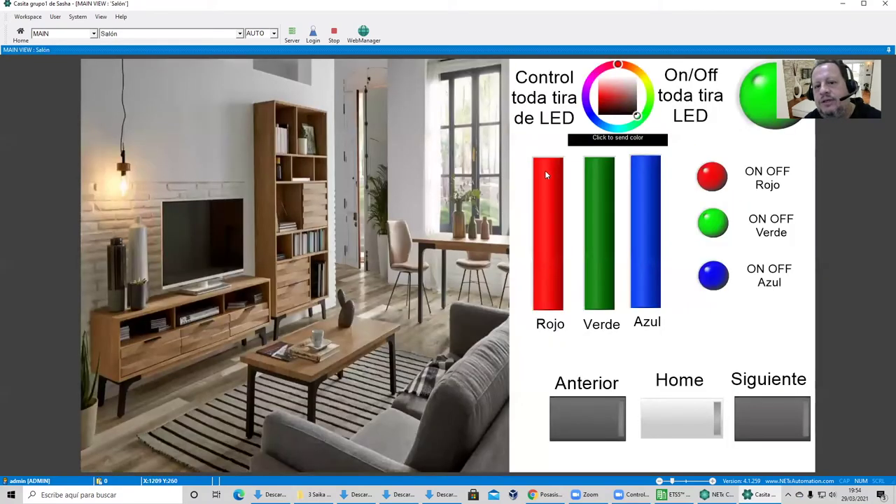
Step: Set Salón strip green ~23%, switch red and green off, blue to ~73%, and pick magenta-pink
drag(542, 162, 562, 240)
drag(602, 163, 606, 273)
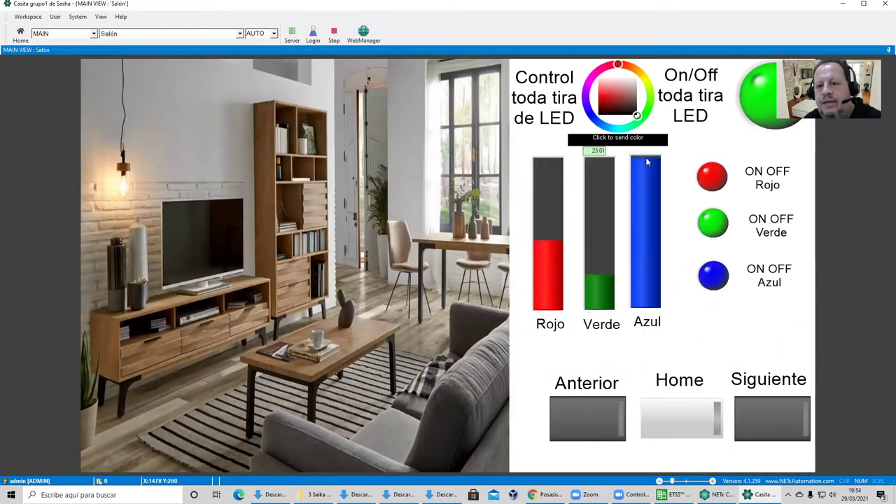
drag(646, 230, 647, 240)
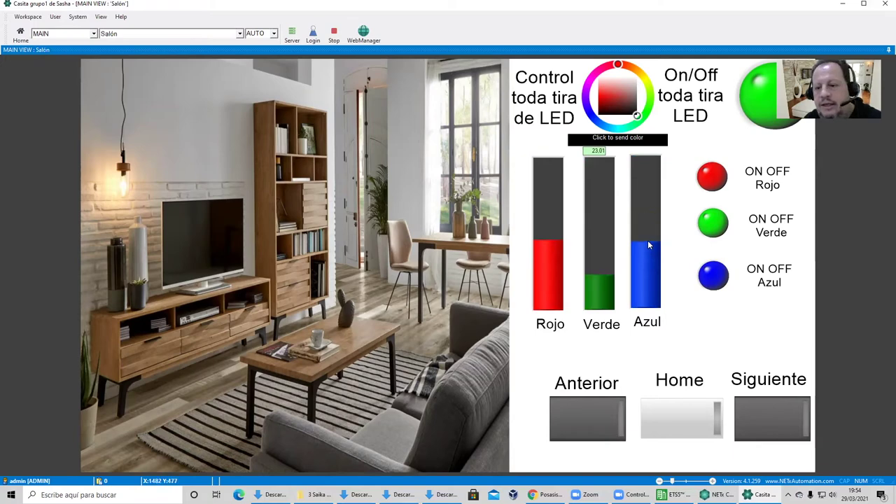
click(714, 183)
click(712, 223)
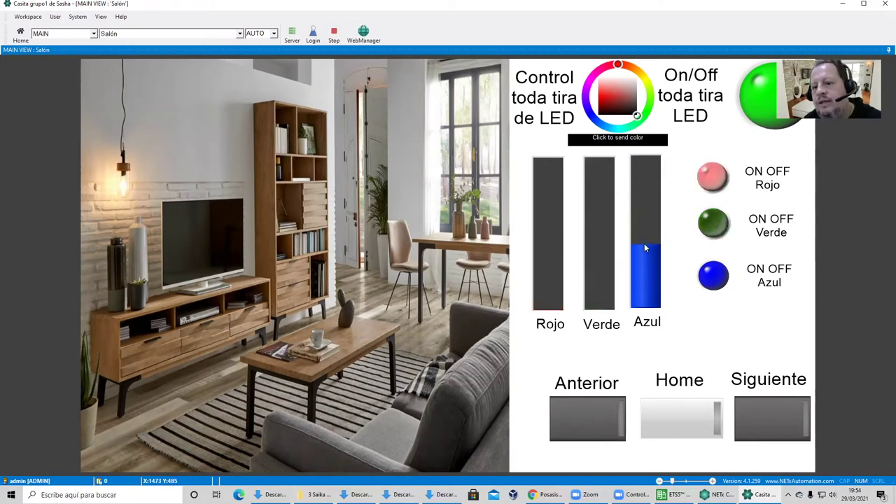
drag(643, 243, 642, 199)
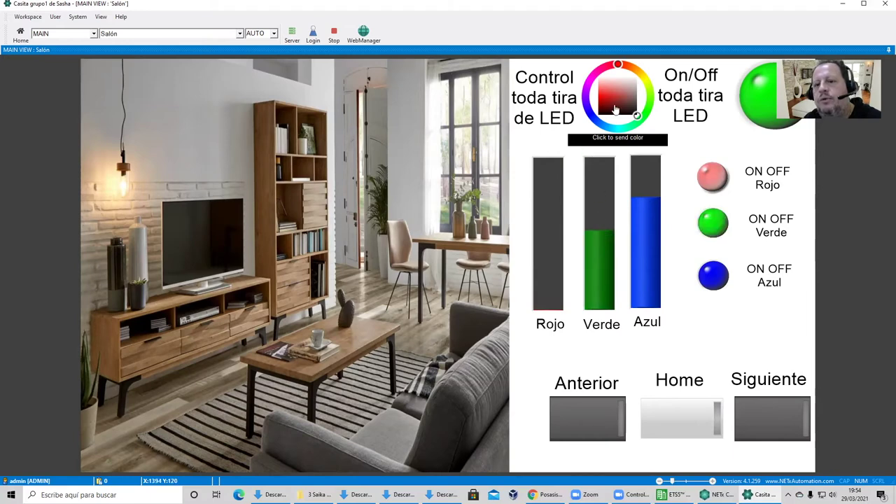
click(606, 68)
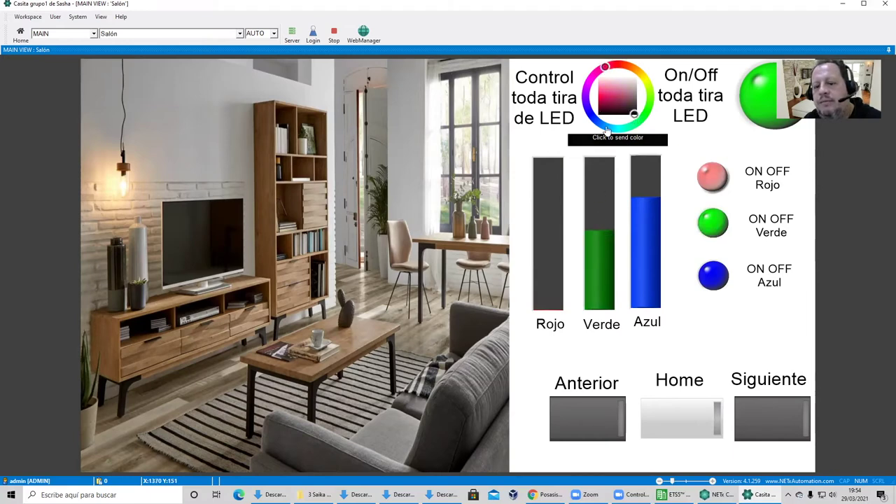
click(688, 422)
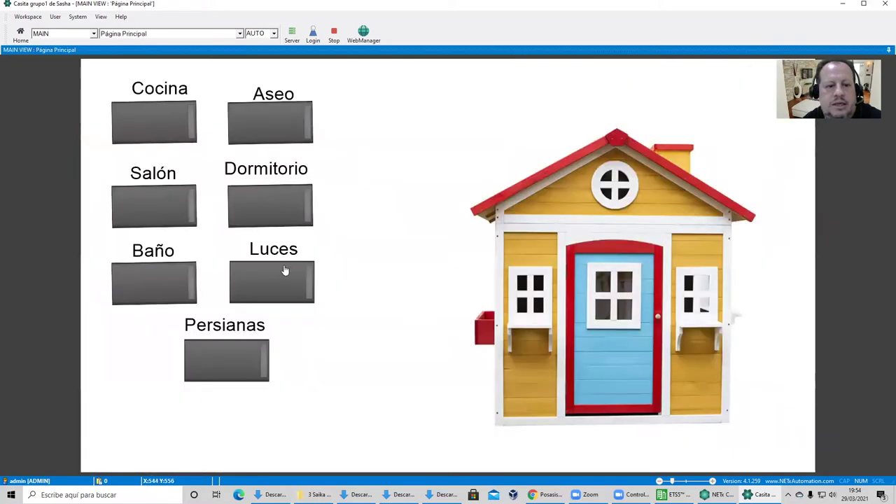
Step: Look at the Cocina page, then switch the Baño light on, off and back on
click(270, 215)
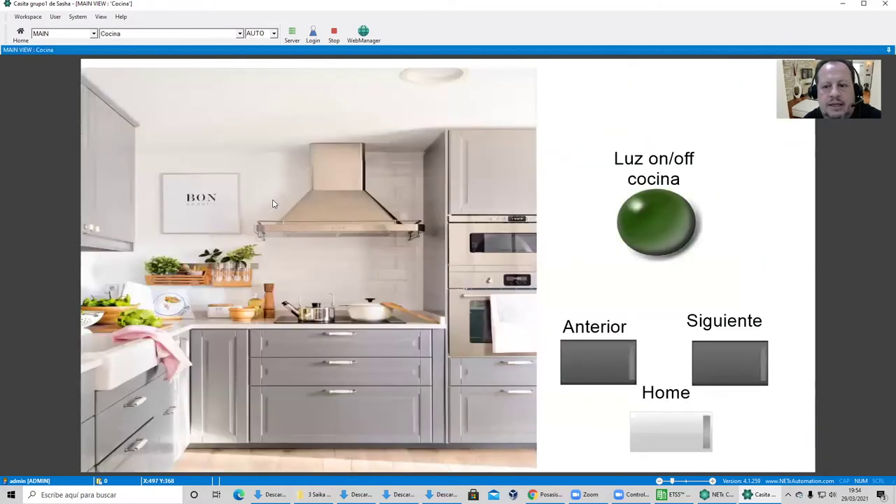
click(666, 449)
click(146, 280)
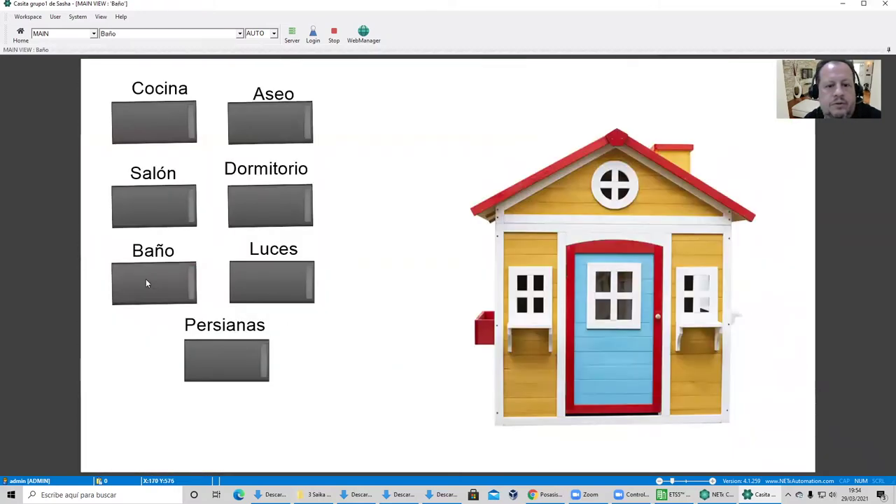
click(653, 252)
click(653, 252)
click(653, 251)
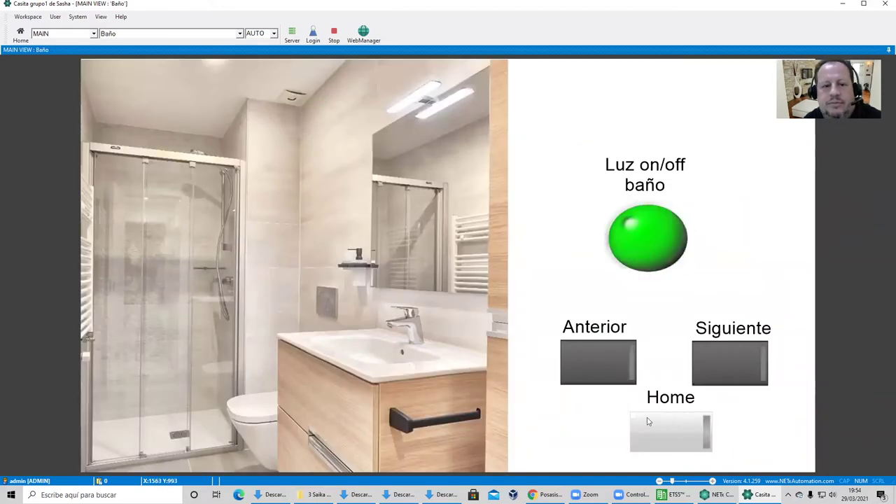
click(672, 435)
Step: Toggle the Dormitorio bedroom light off, on and off, then return to the room menu
click(269, 205)
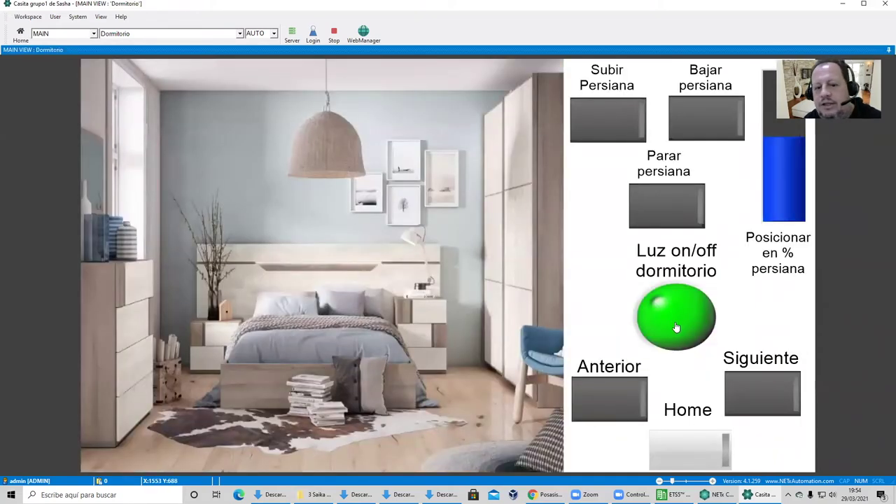
click(676, 327)
click(676, 328)
click(676, 327)
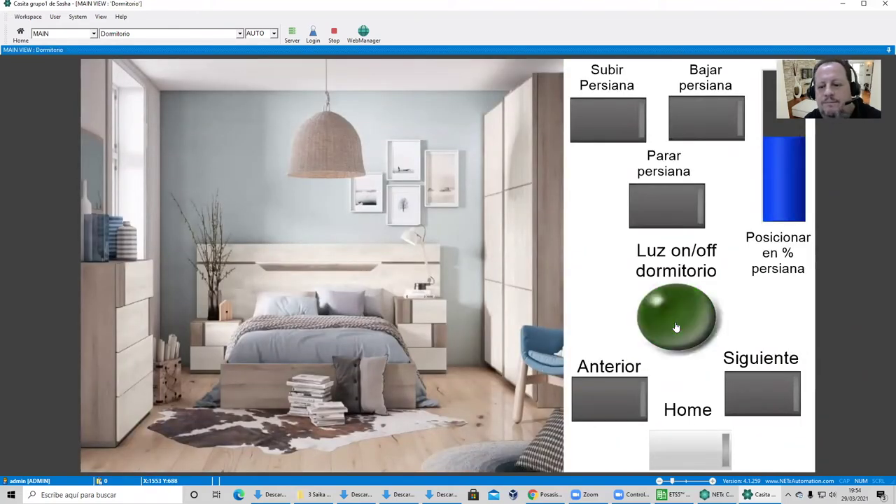
click(697, 448)
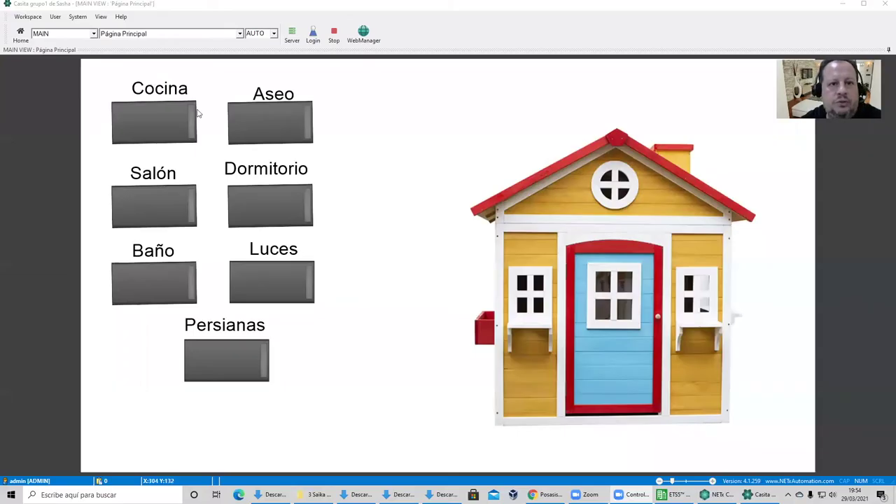
click(31, 18)
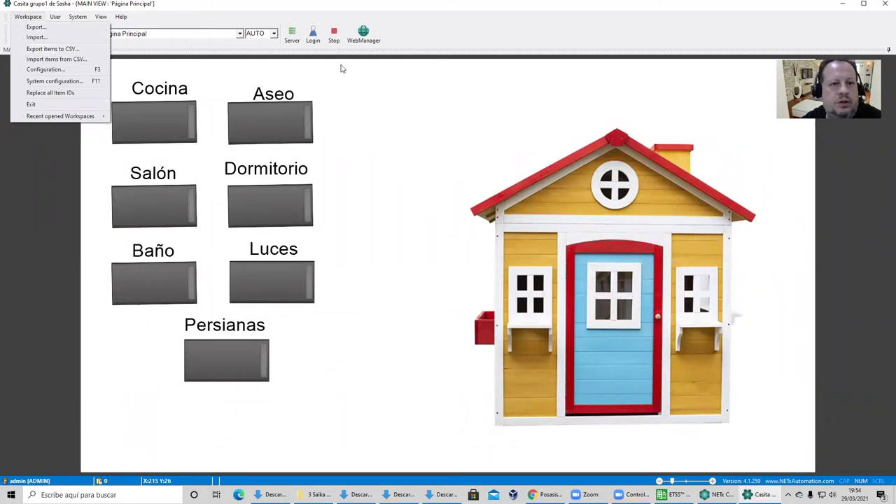
Step: Stop the runtime, save the Casita workspace, and open the 20210329_Proyecto house project
click(333, 33)
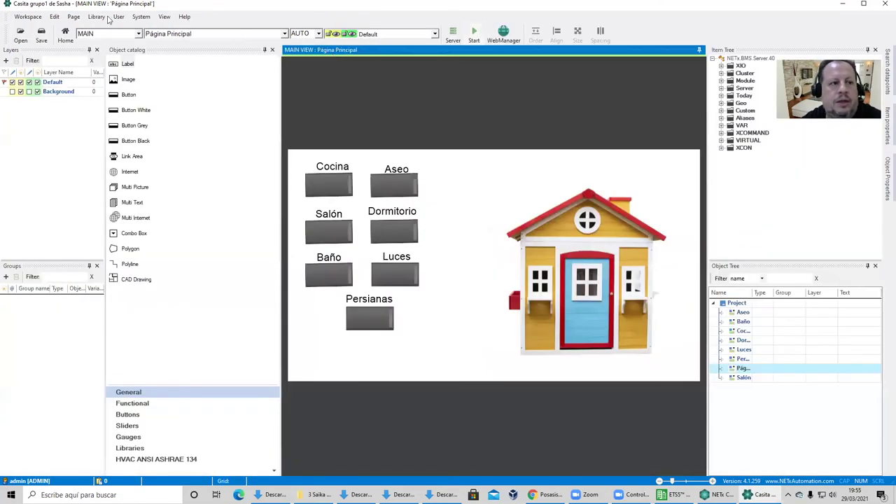
click(28, 17)
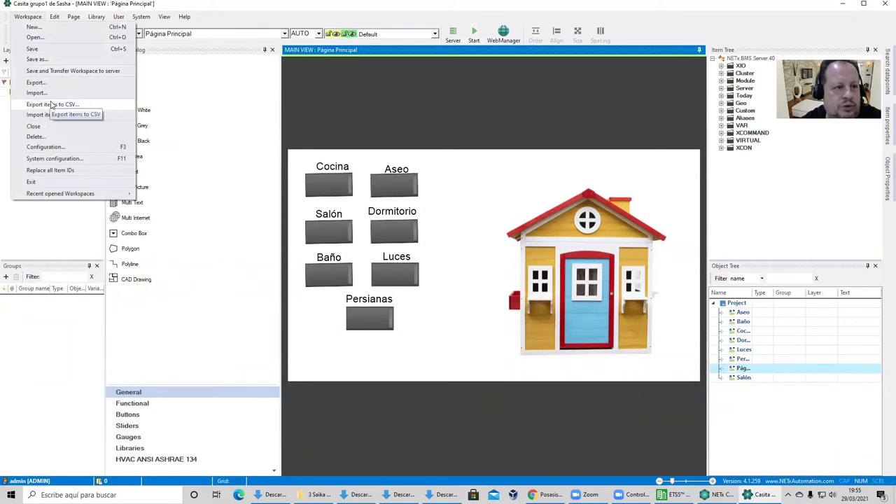
click(35, 37)
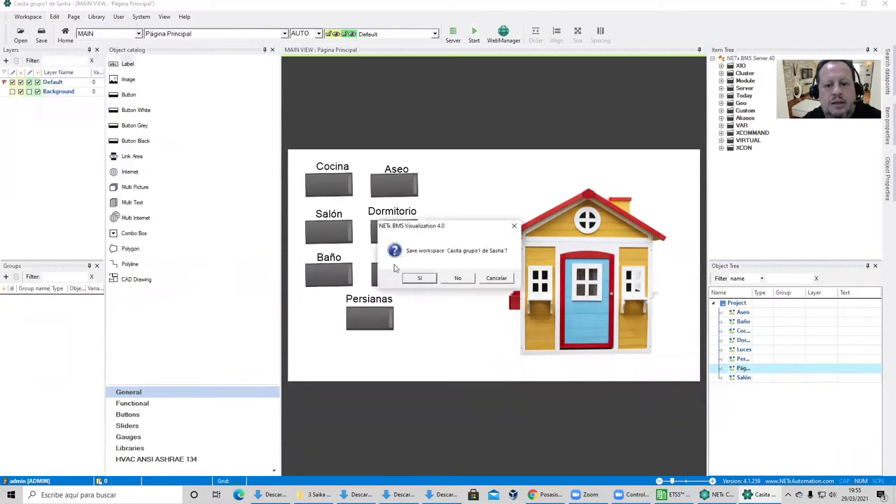
click(415, 279)
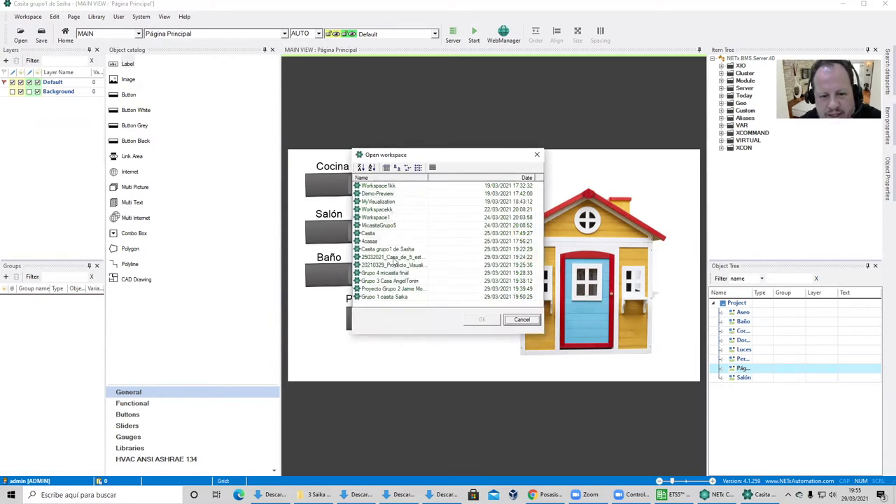
click(399, 266)
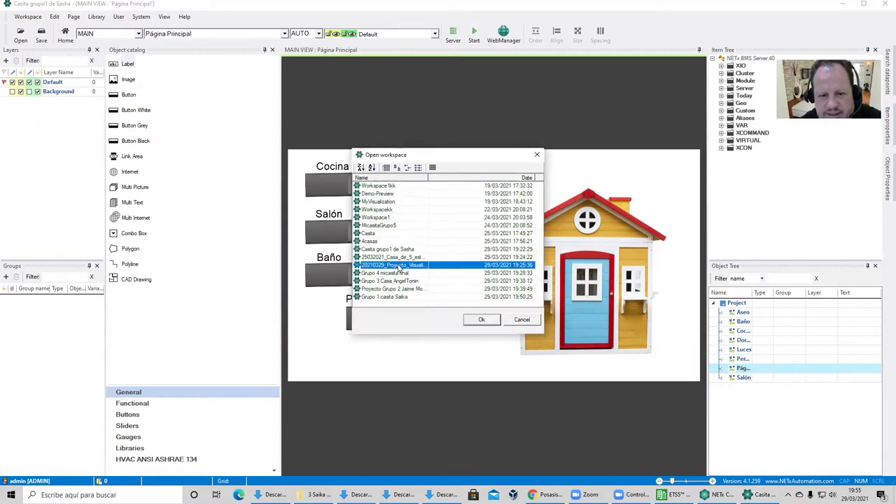
click(473, 319)
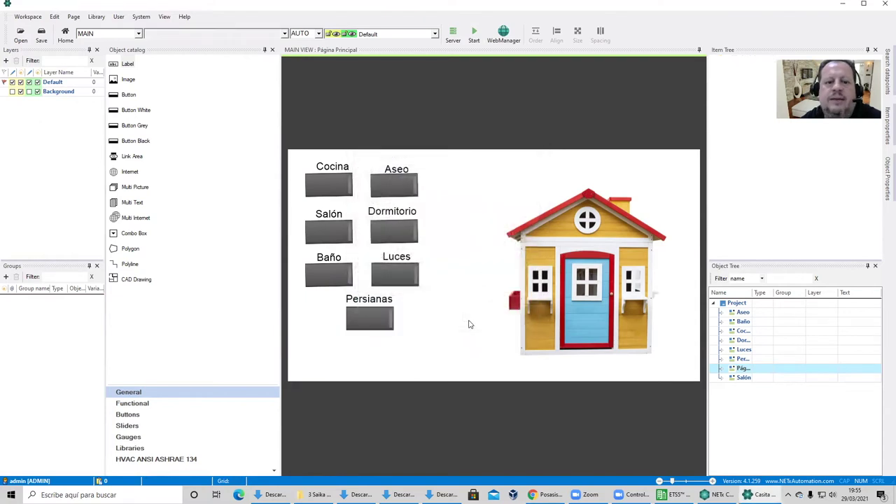
click(543, 314)
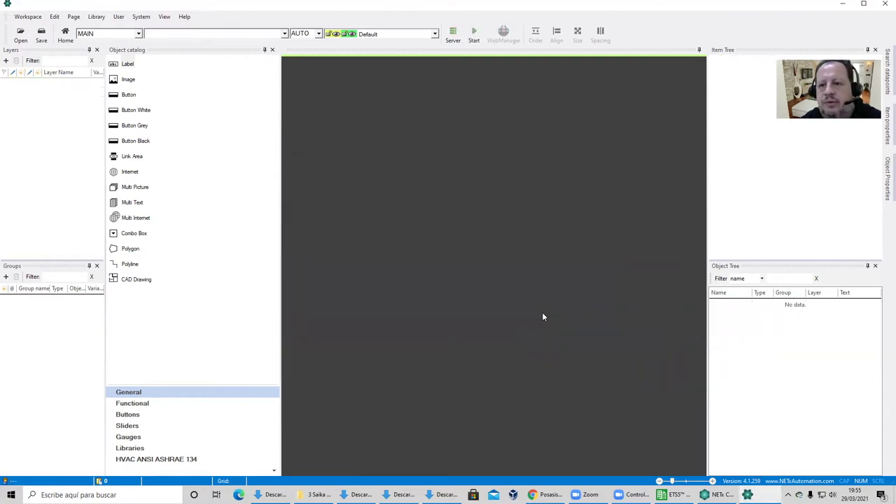
Step: Log in as admin with the password, confirm the server overwrite, and start the project after saving
text(admin)
key(Tab)
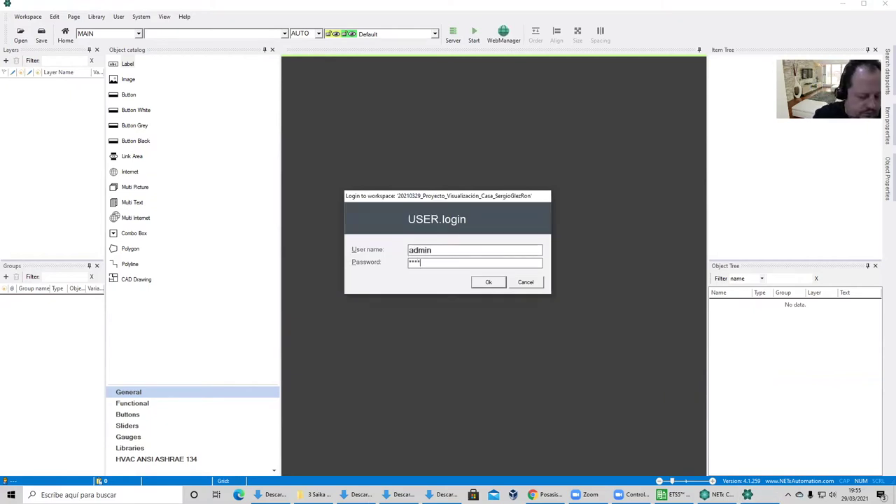
key(BackSpace)
key(BackSpace)
key(BackSpace)
key(BackSpace)
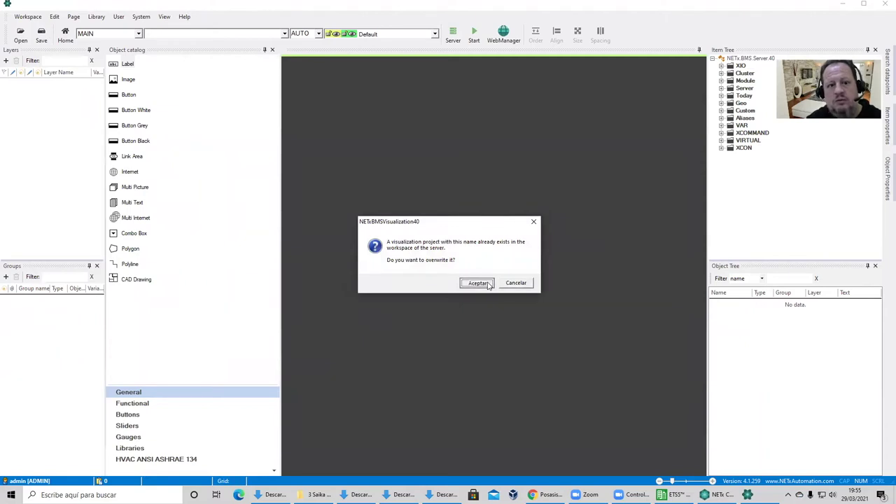
click(479, 282)
click(474, 33)
click(437, 278)
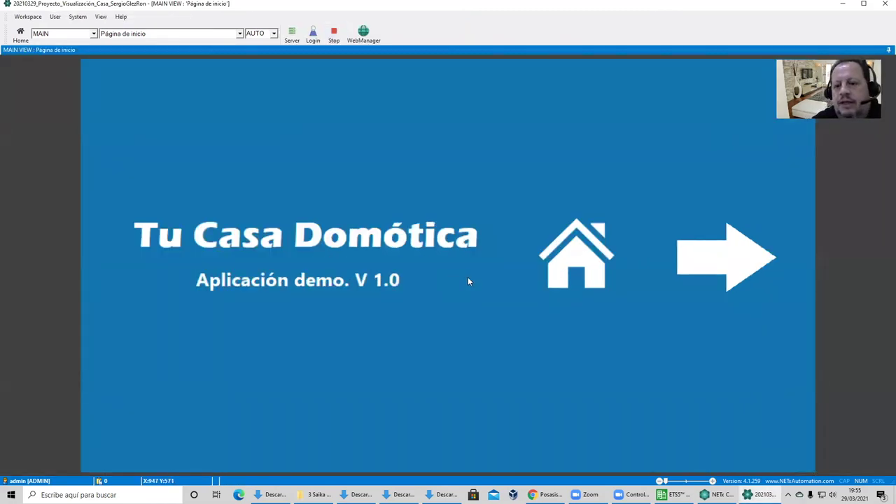
Step: Go past the start page, preview Gestionar mi Casa and Acerca de, returning to DISTRIBUCIÓN each time
click(704, 267)
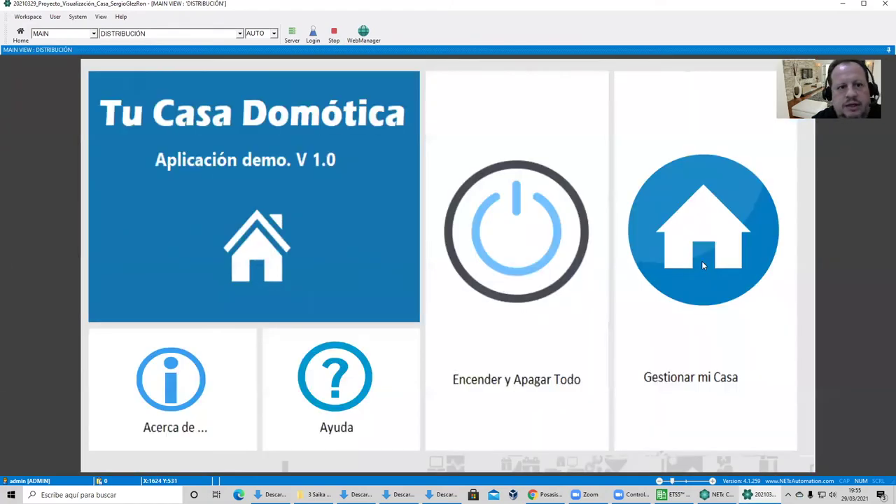
click(699, 256)
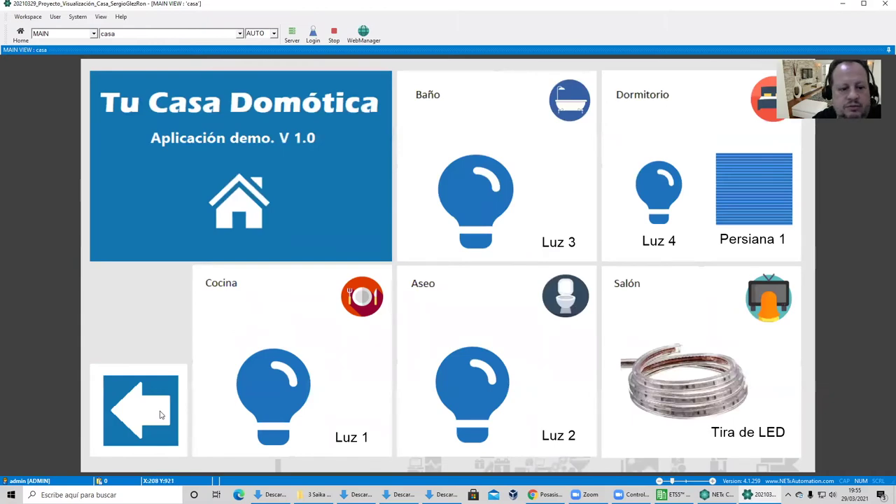
click(161, 413)
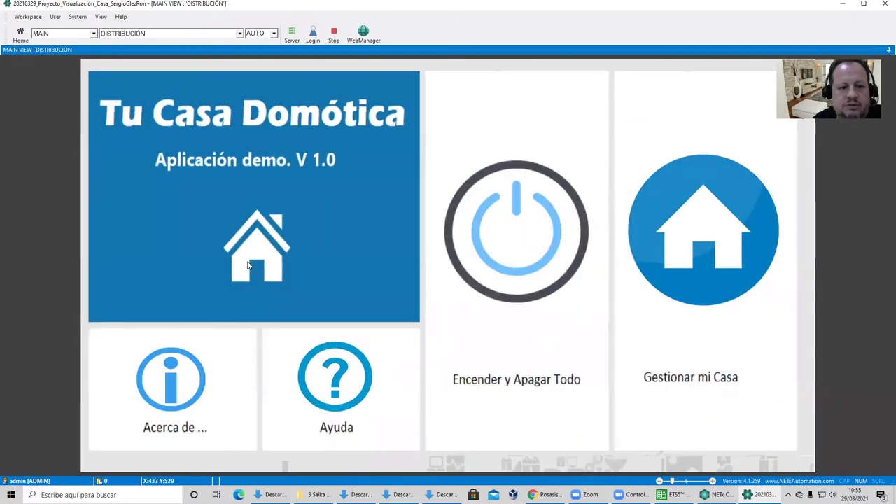
click(172, 383)
click(156, 366)
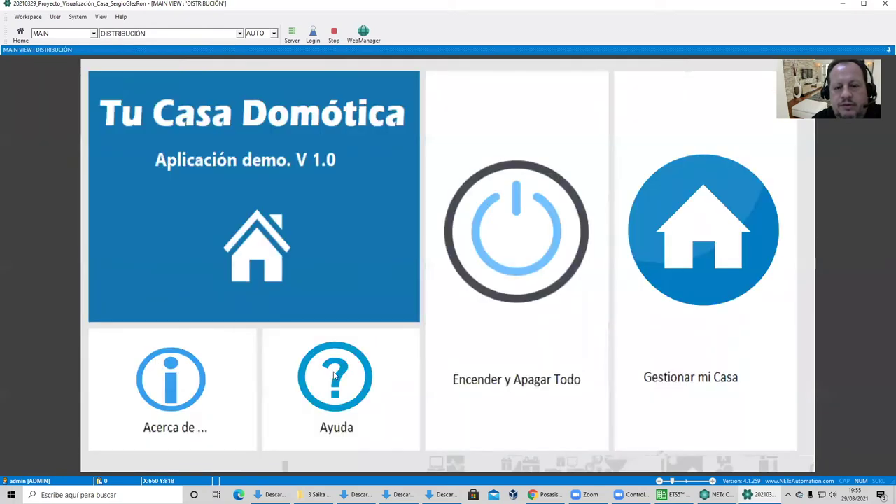
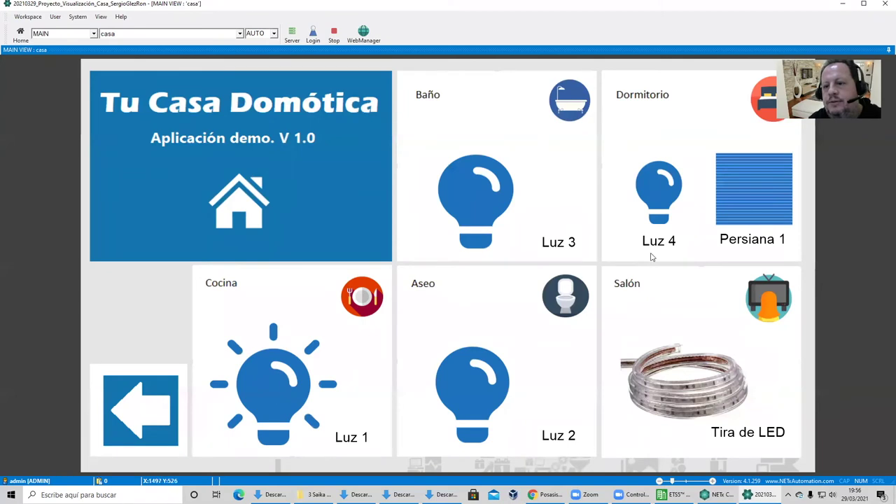
Step: Toggle the Luz 4 bedroom light on and off, then toggle the LED strip on and off
click(644, 198)
click(644, 197)
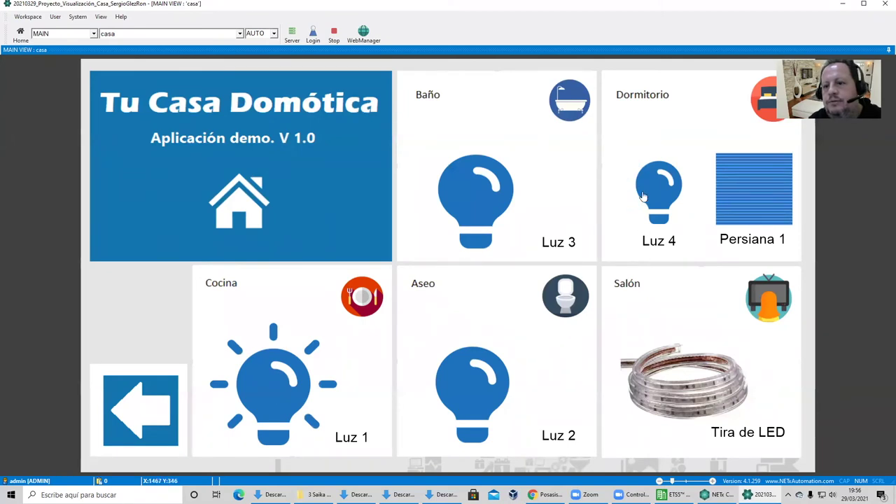
click(684, 394)
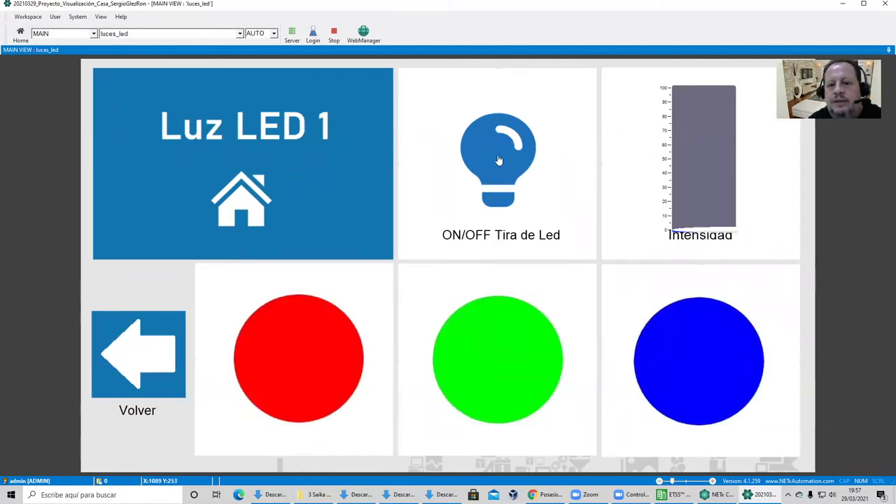
click(499, 159)
click(499, 160)
click(499, 159)
click(499, 160)
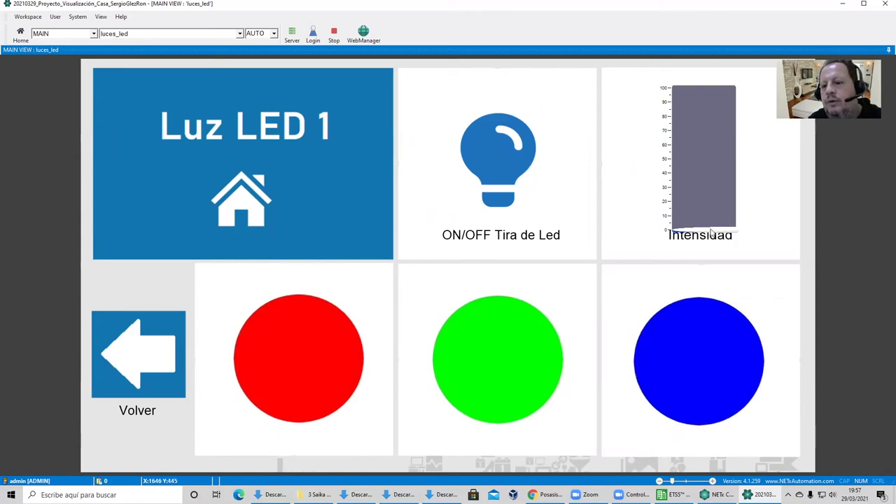
Step: Set LED strip intensity to about 45%, toggle the green and blue channels, and return to the overview
click(724, 122)
click(296, 370)
click(453, 371)
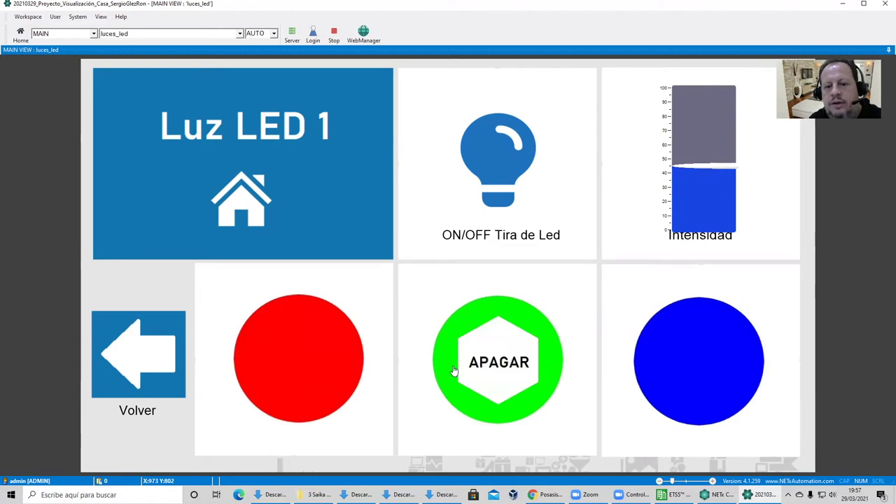
click(702, 371)
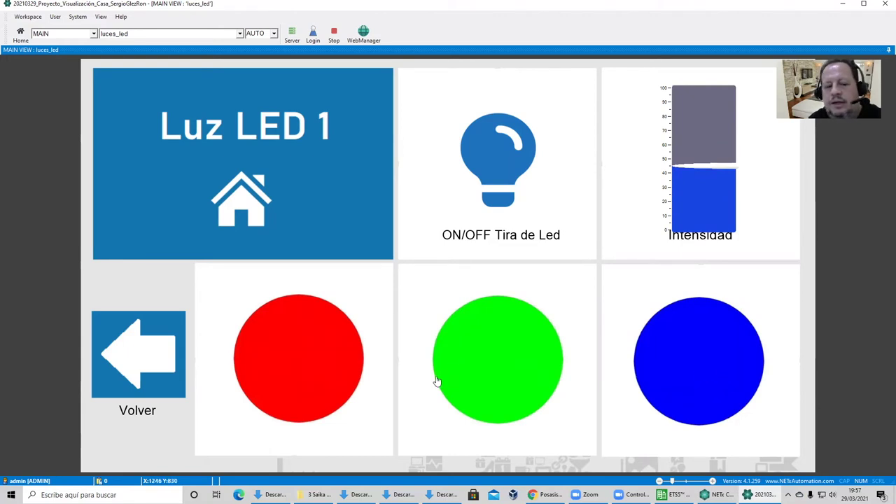
click(132, 369)
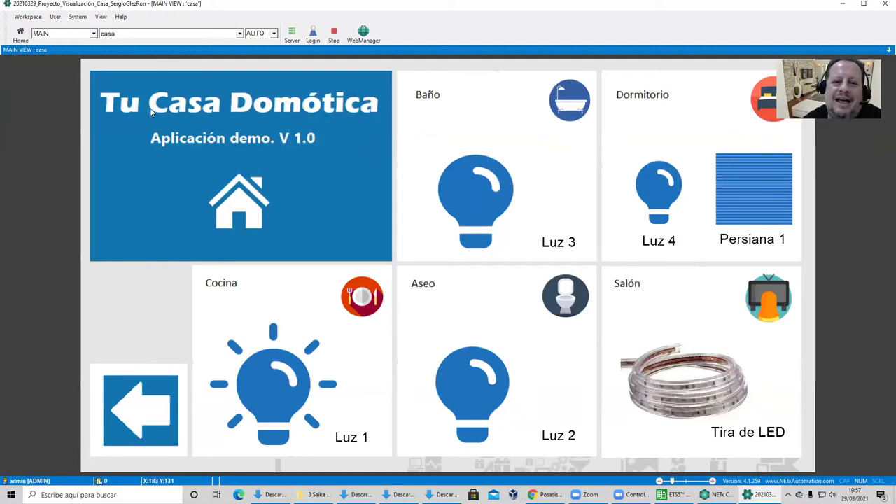
Step: Go back to the DISTRIBUCIÓN page, stop runtime, and bring up the Workspace menu
click(145, 407)
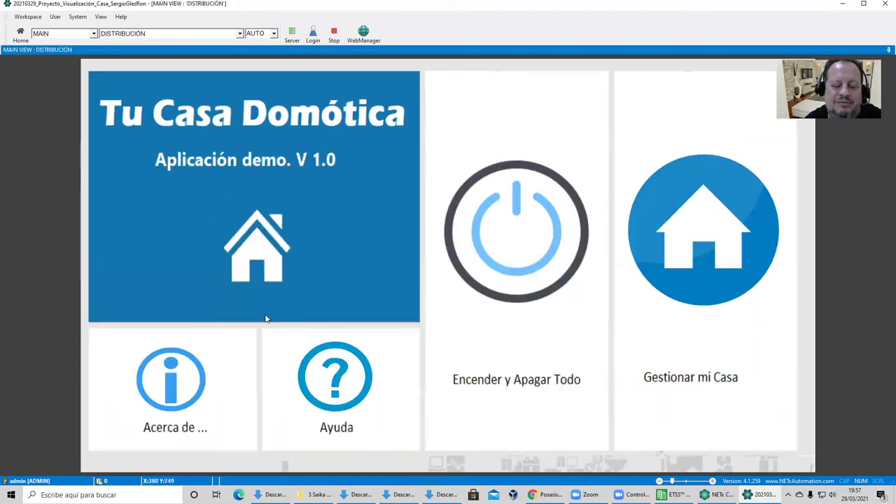
click(334, 37)
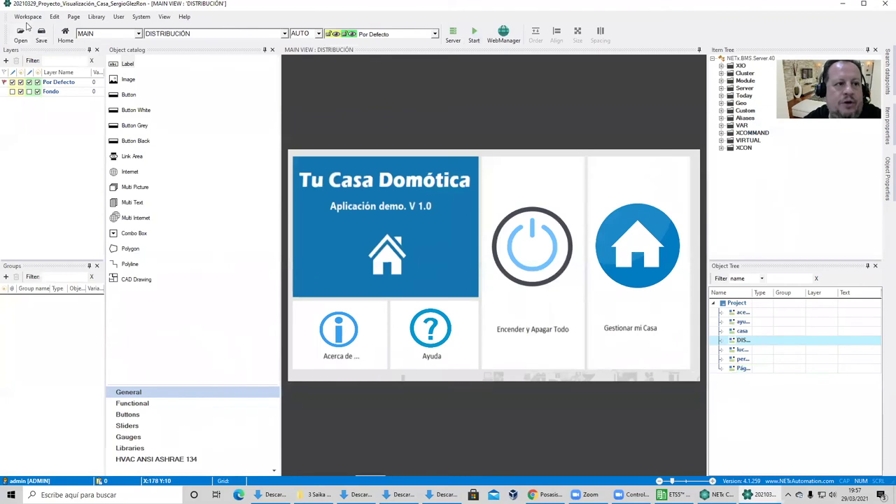
click(30, 18)
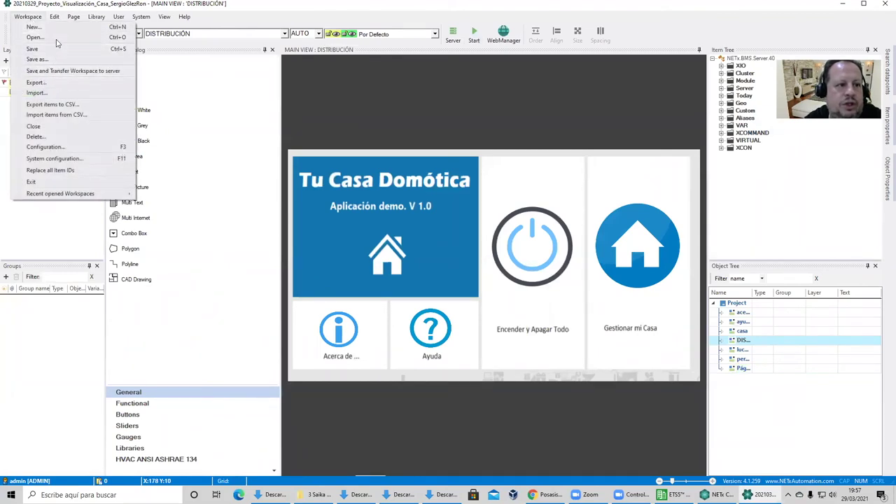
Step: Open the Grupo 2 workspace without saving the current project
click(58, 49)
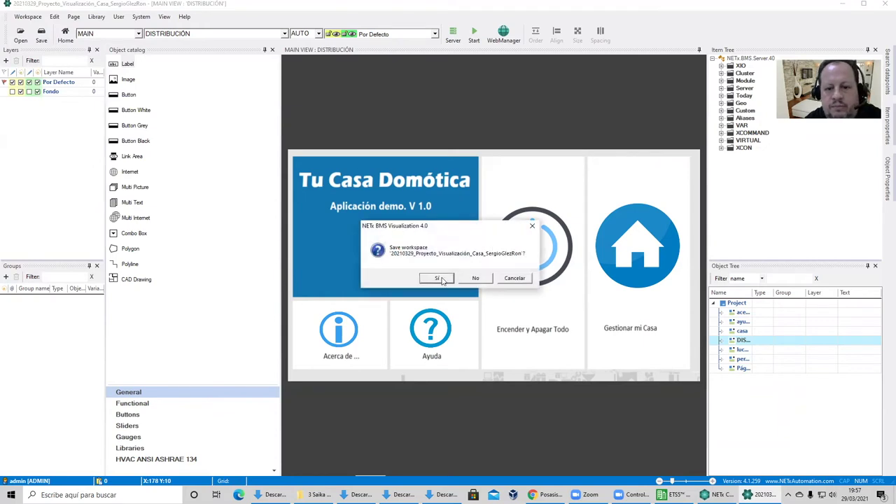
click(483, 281)
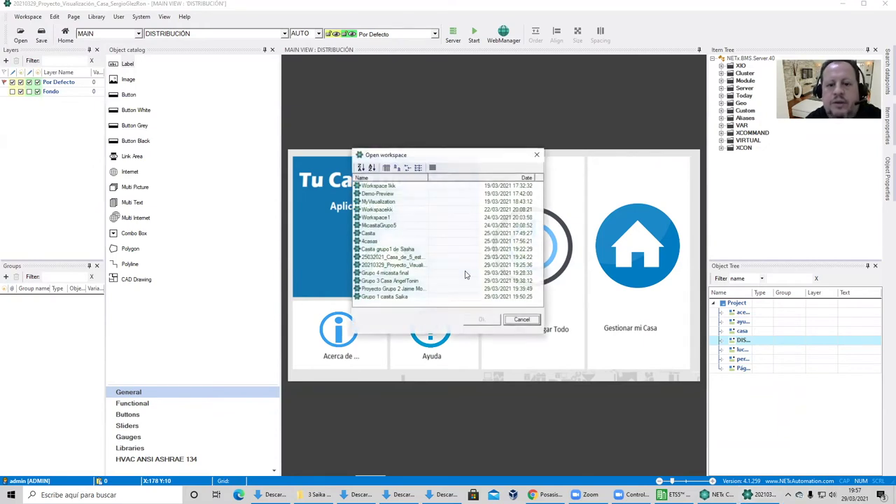
click(410, 289)
click(480, 319)
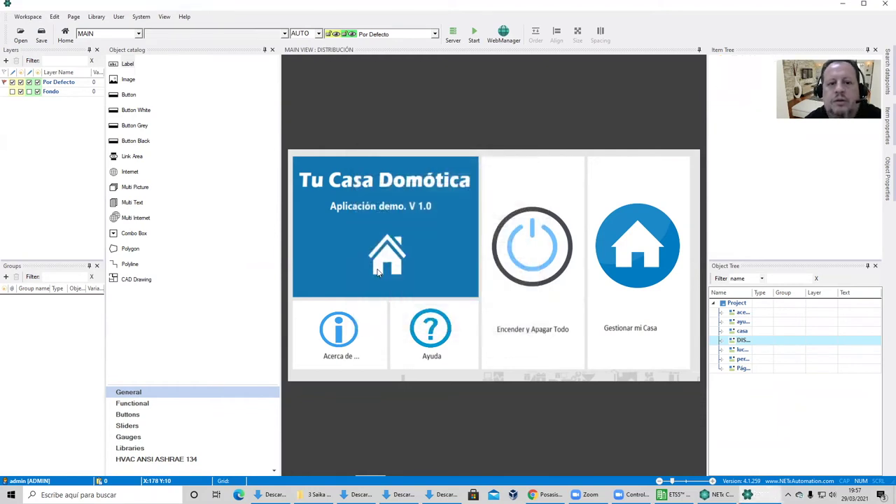
Step: Accept the server settings, log in as admin, and start runtime after saving the workspace
click(544, 314)
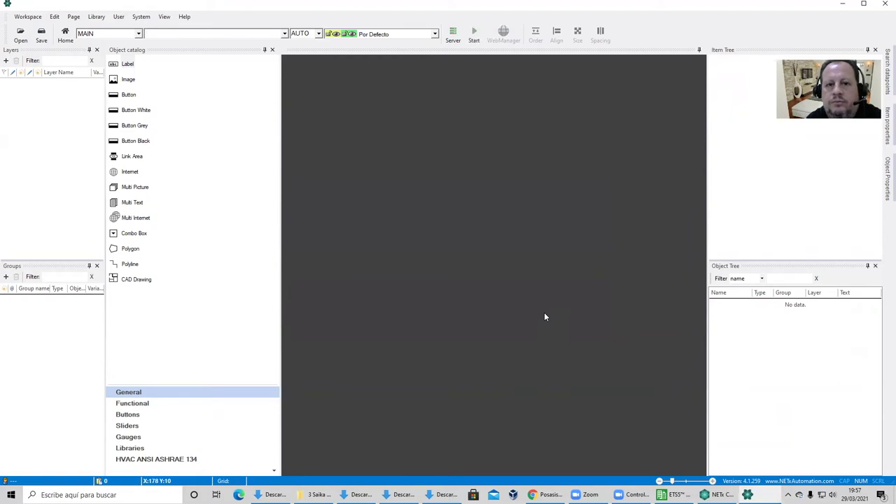
text(admin)
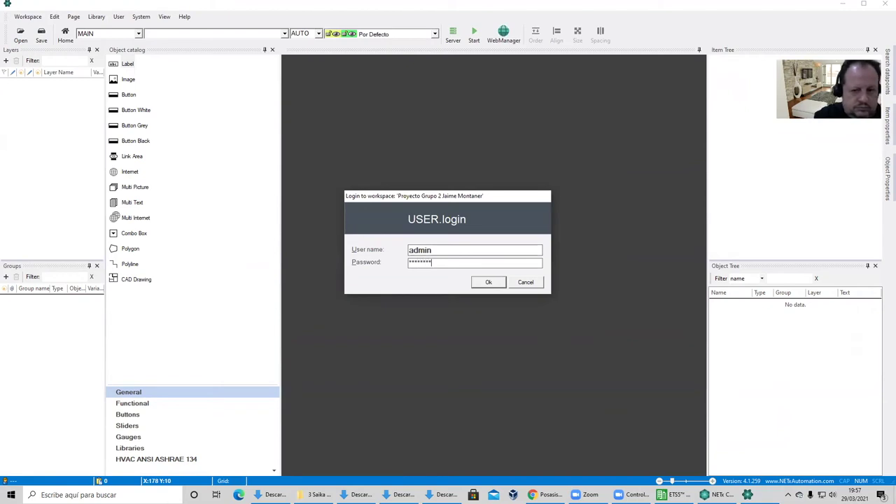
key(Return)
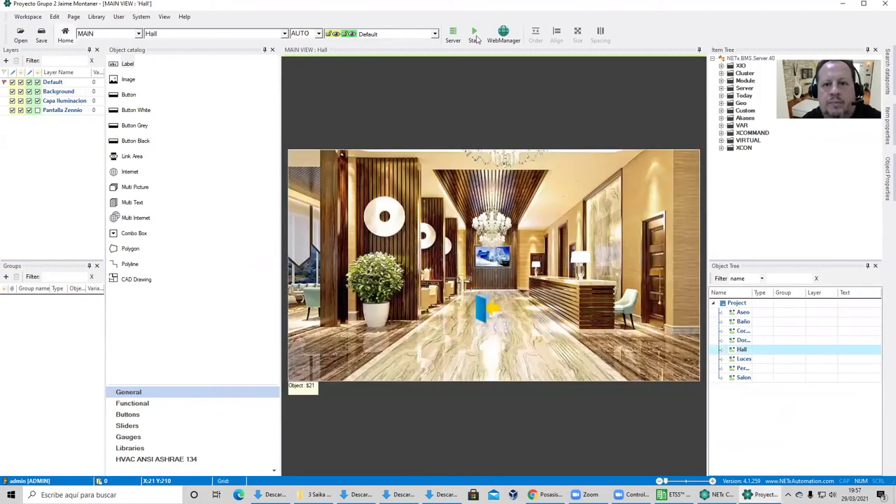
click(474, 35)
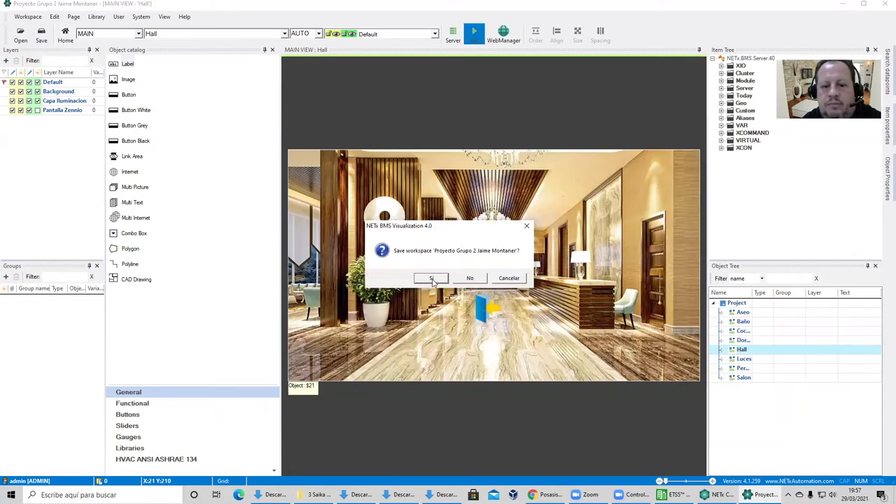
click(432, 278)
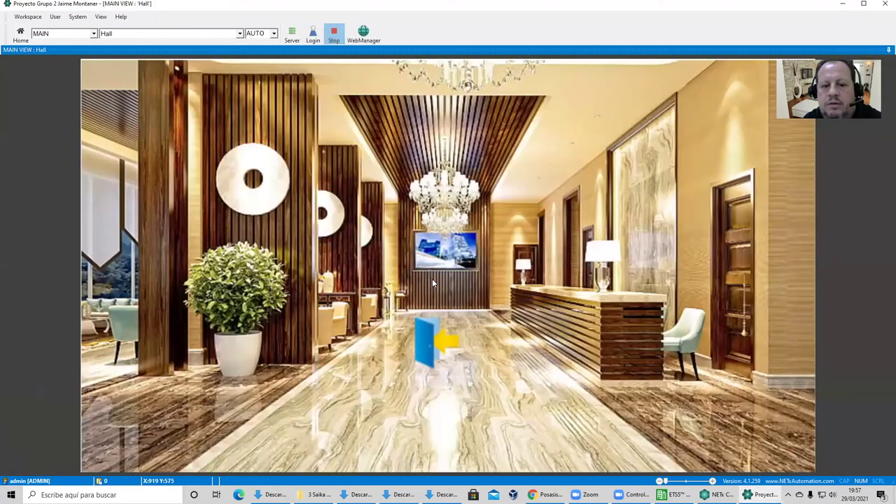
Step: In the Salon wall panel lights page, switch off Cocina, toggle Salon, and test Todos On
click(435, 343)
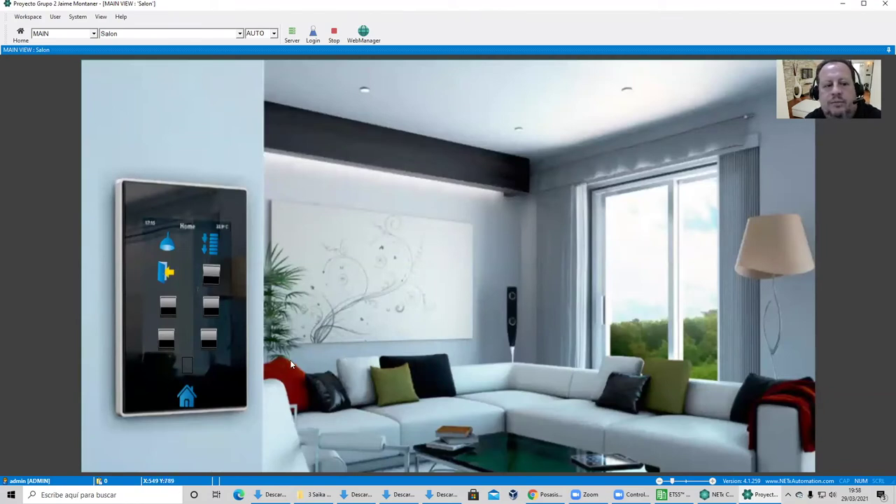
click(167, 244)
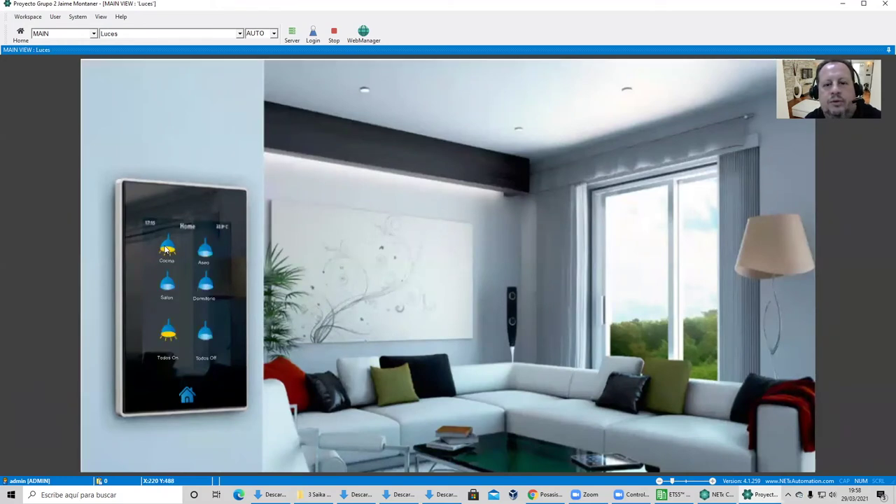
click(167, 251)
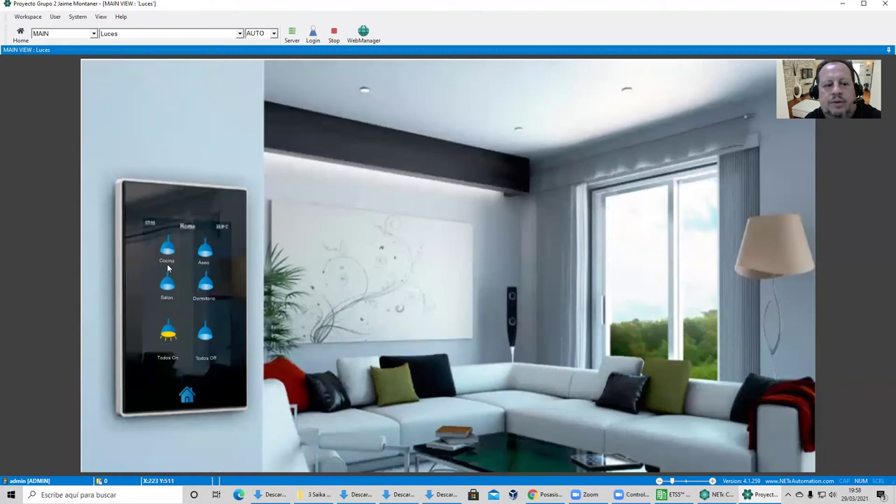
click(168, 285)
click(168, 285)
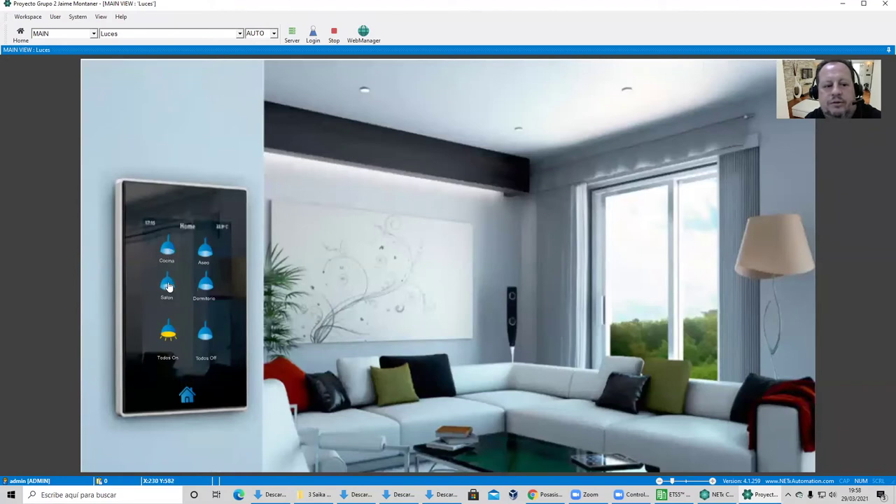
click(205, 336)
Step: Return to the Hall view, revisit Salon, go back to Hall, then select the Dormitorio page
click(187, 396)
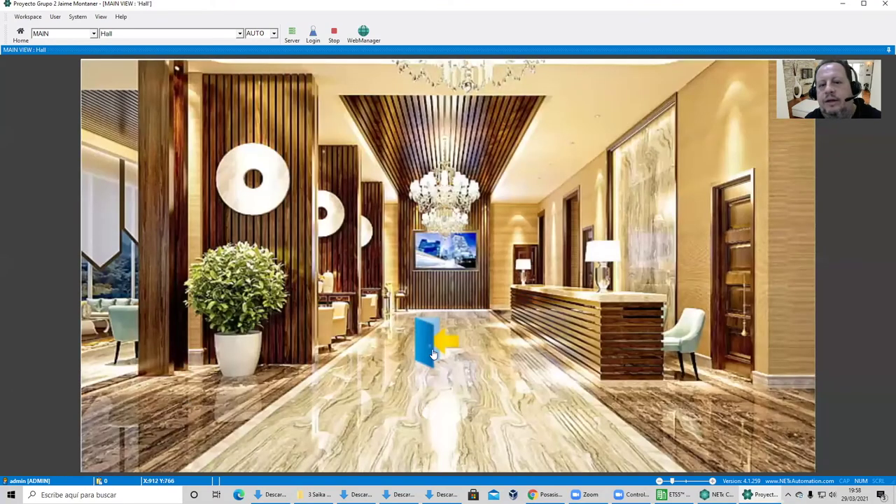
click(436, 346)
click(194, 397)
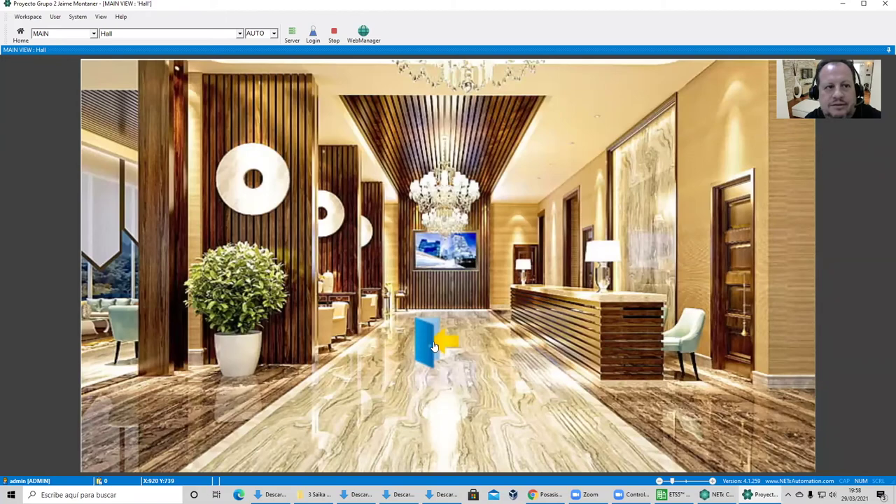
click(239, 33)
Step: On the Dormitorio page, open the Pantalla panel and toggle the bedroom lights, leaving them on
click(210, 66)
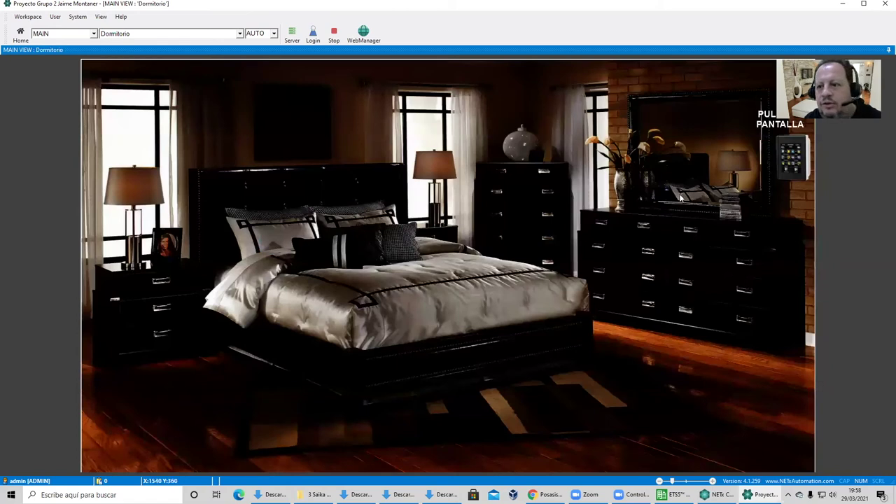
click(793, 173)
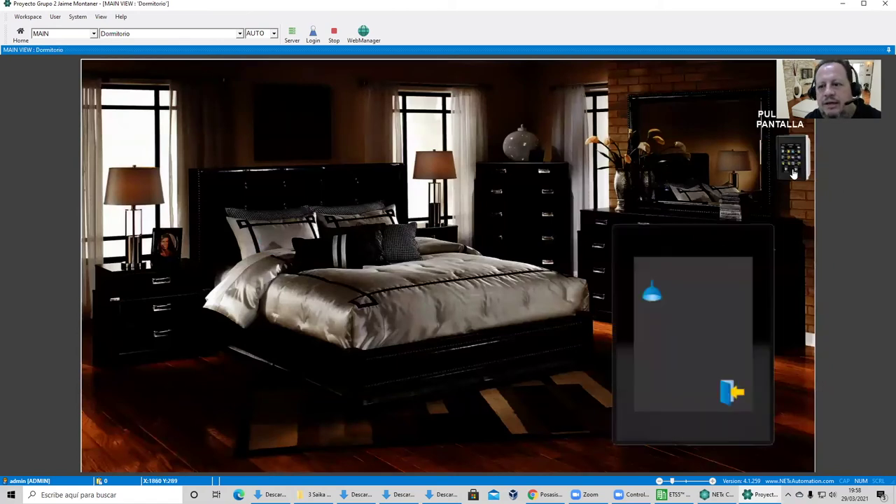
click(652, 295)
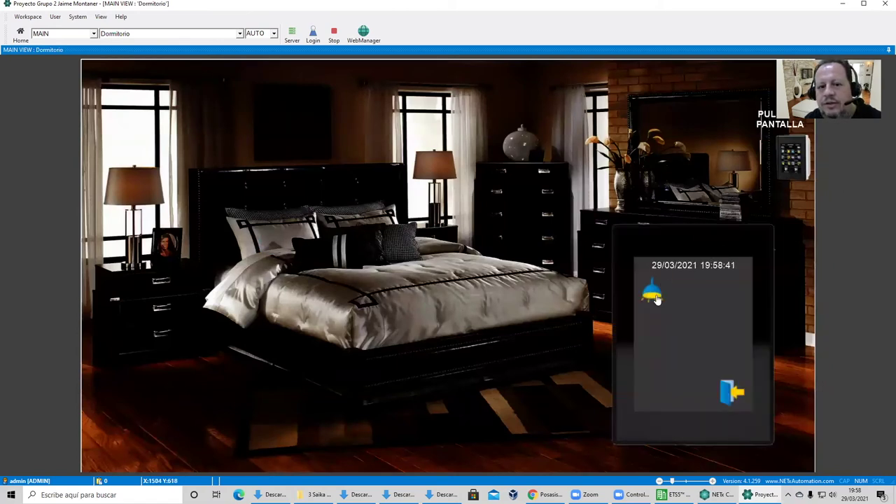
click(652, 296)
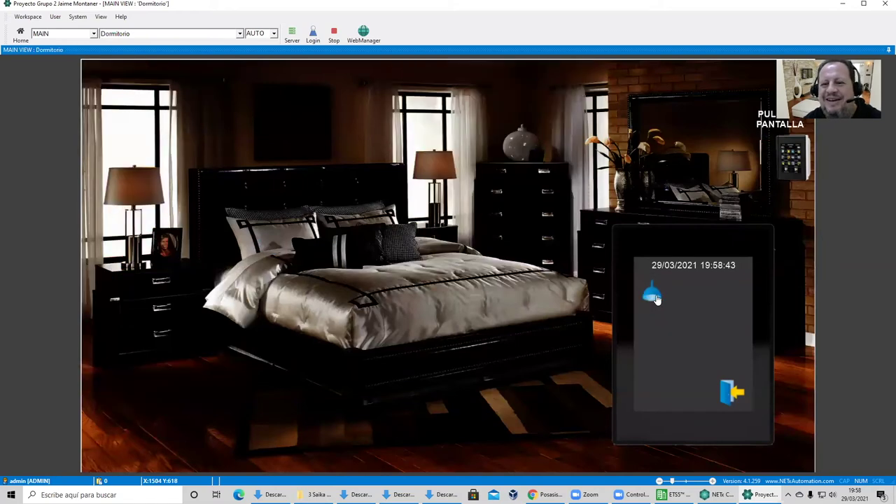
click(653, 296)
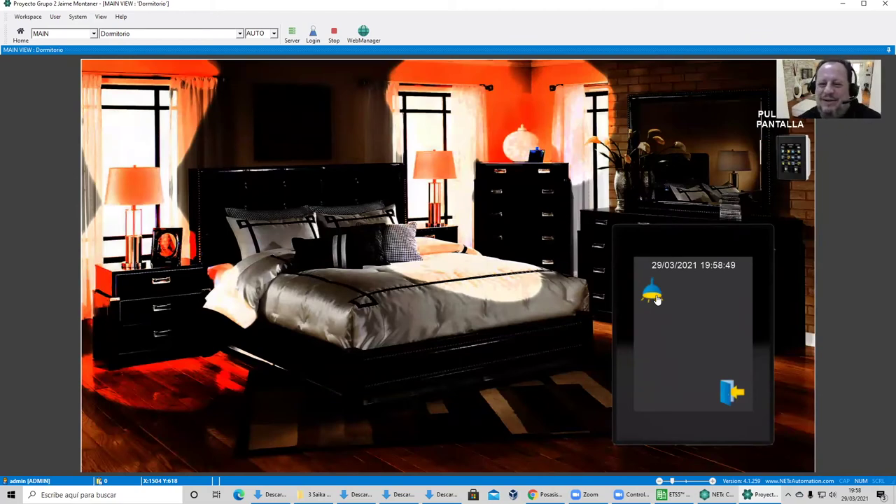
click(655, 297)
click(655, 296)
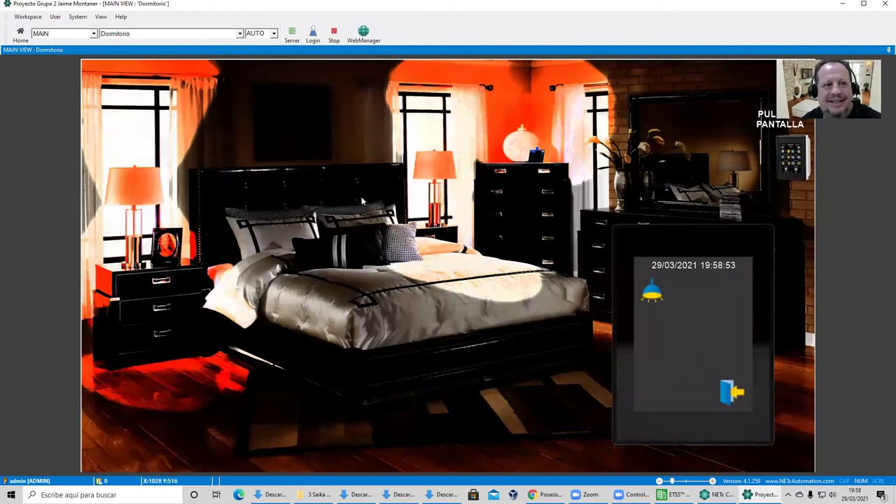
click(239, 33)
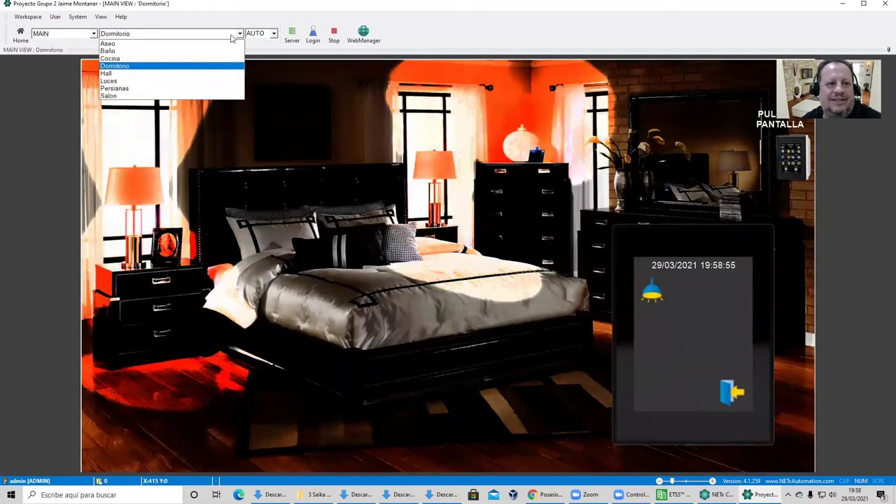
Step: On the Cocina page, toggle the kitchen light on and off several times, ending off
click(219, 59)
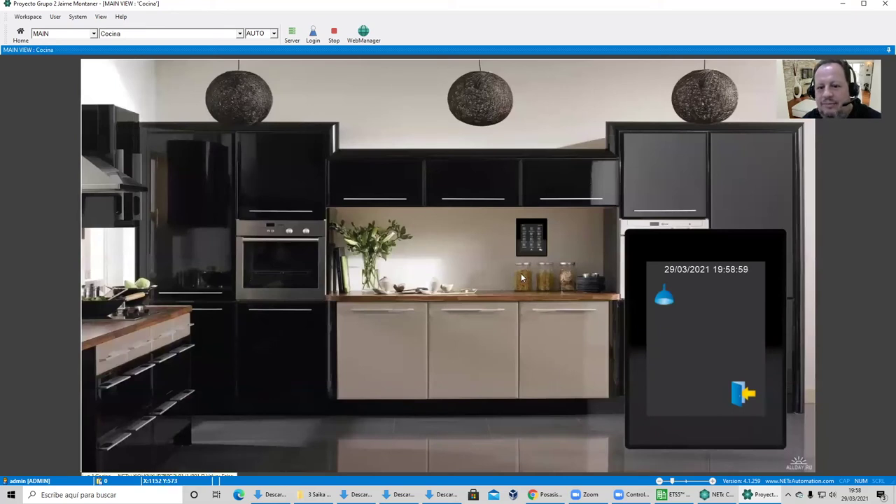
click(749, 397)
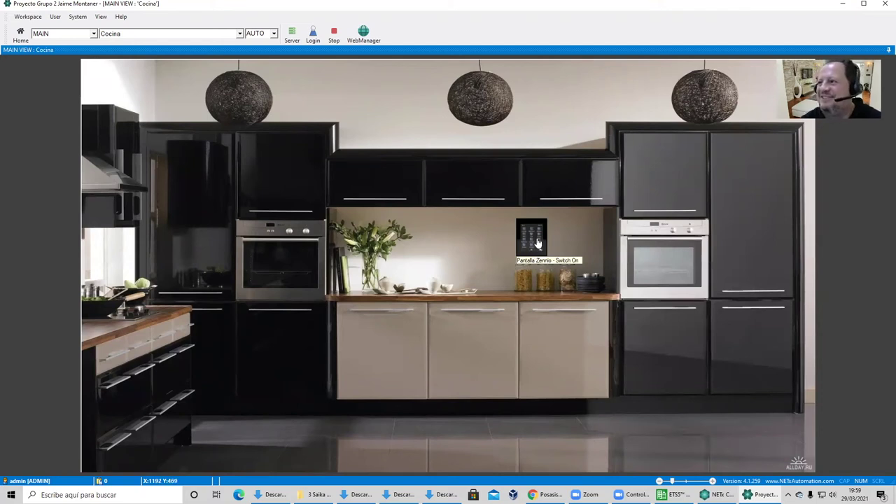
click(538, 242)
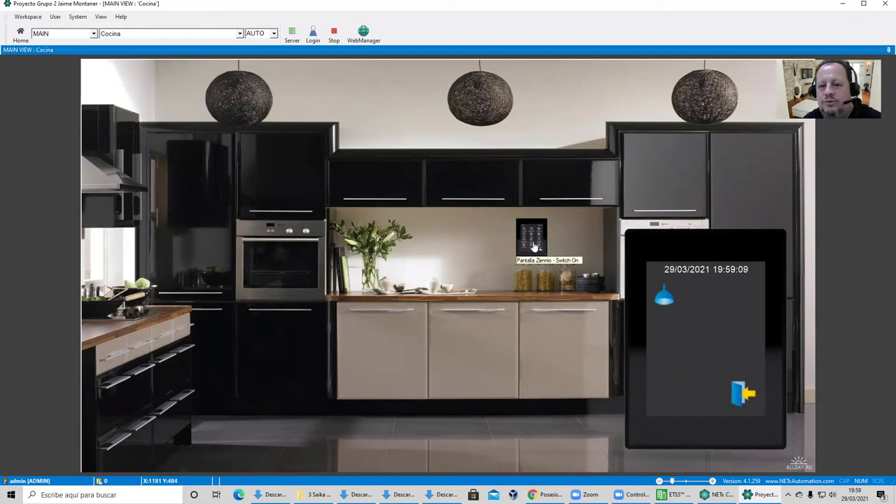
click(664, 297)
click(664, 298)
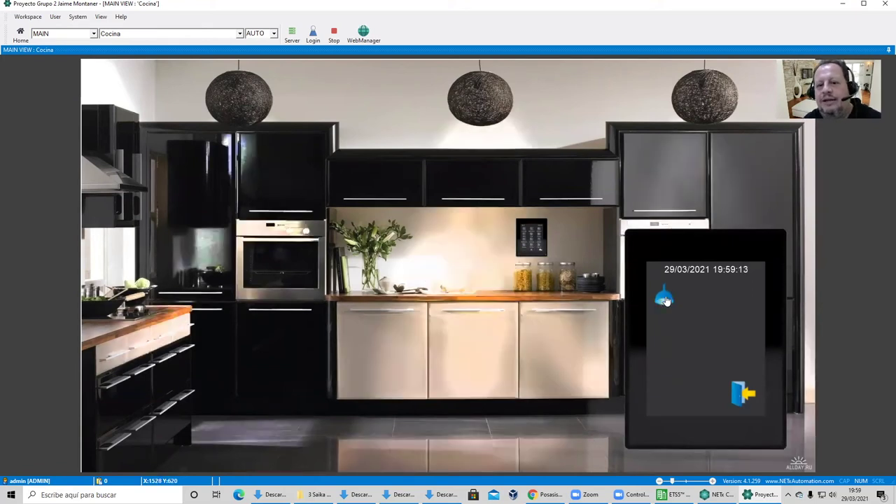
click(664, 297)
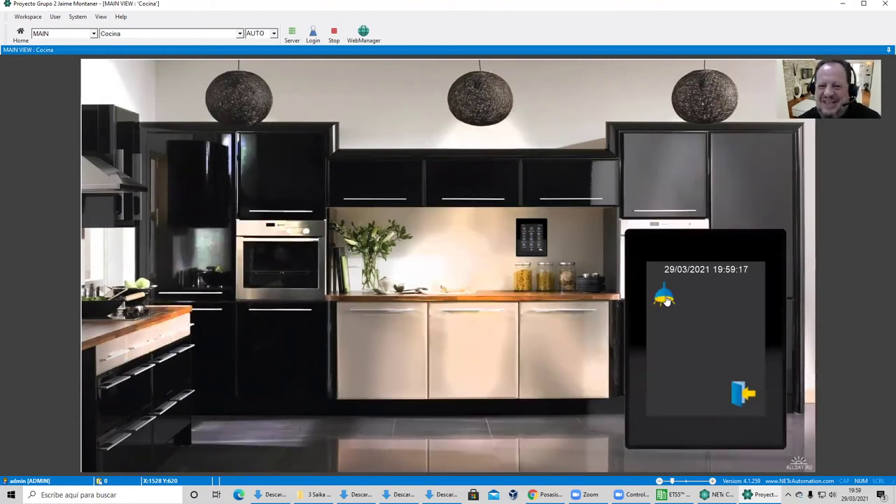
click(665, 298)
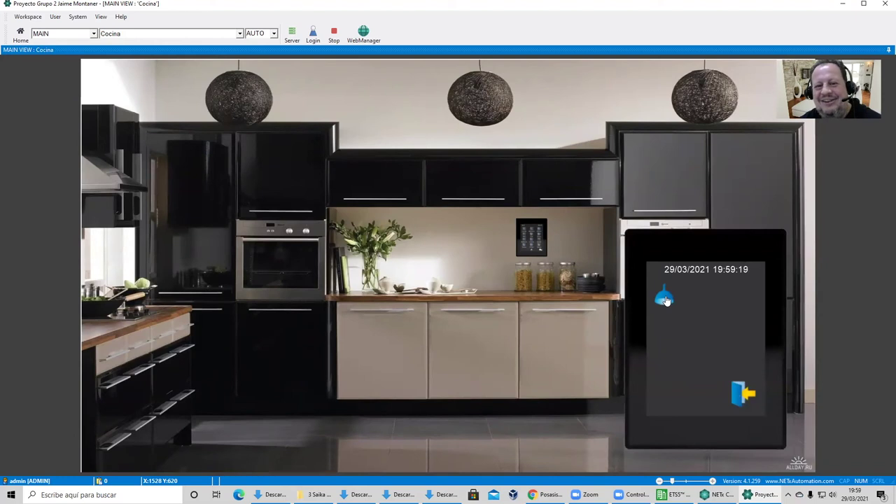
click(665, 298)
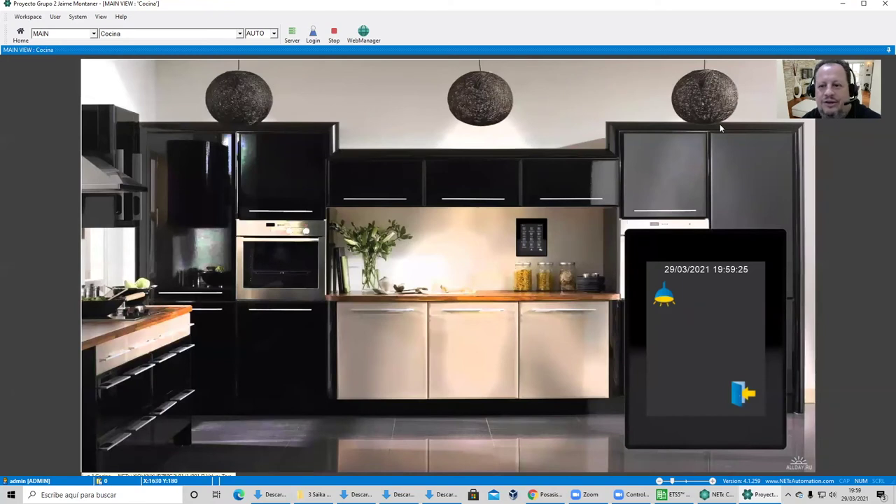
click(665, 299)
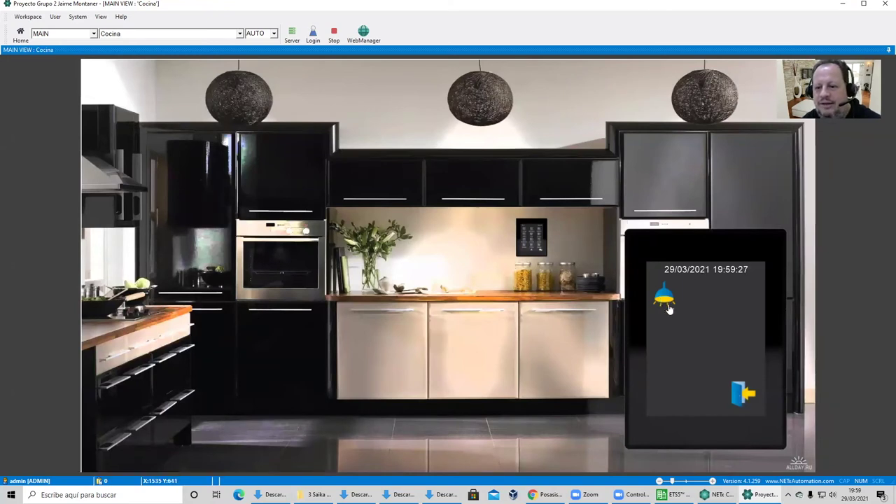
click(737, 394)
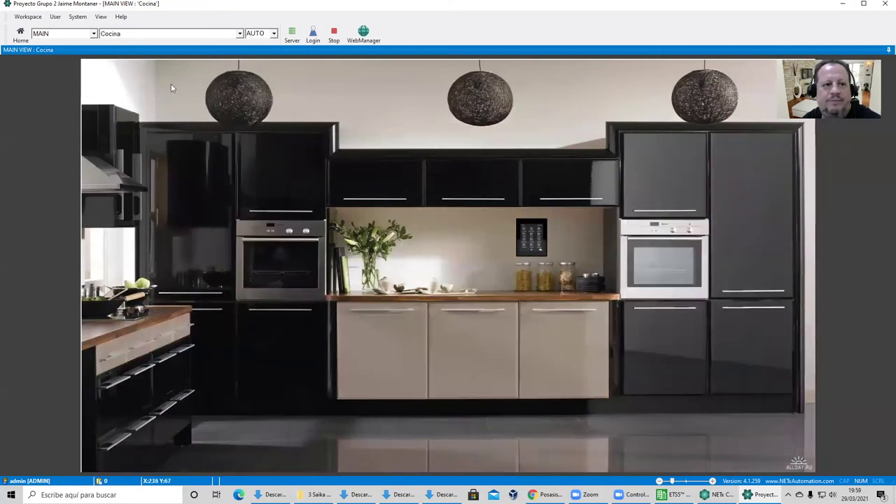
Step: Visit the Salon, Baño, Hall and Aseo pages, then return to Dormitorio
click(173, 33)
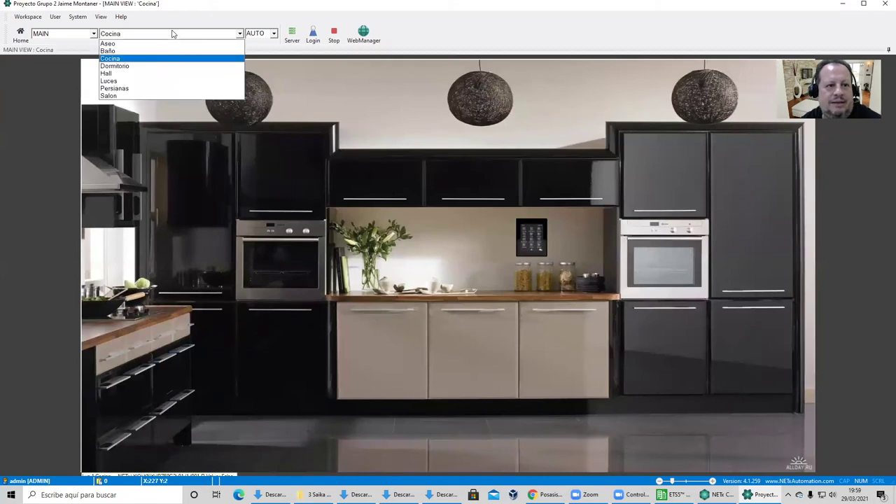
click(176, 96)
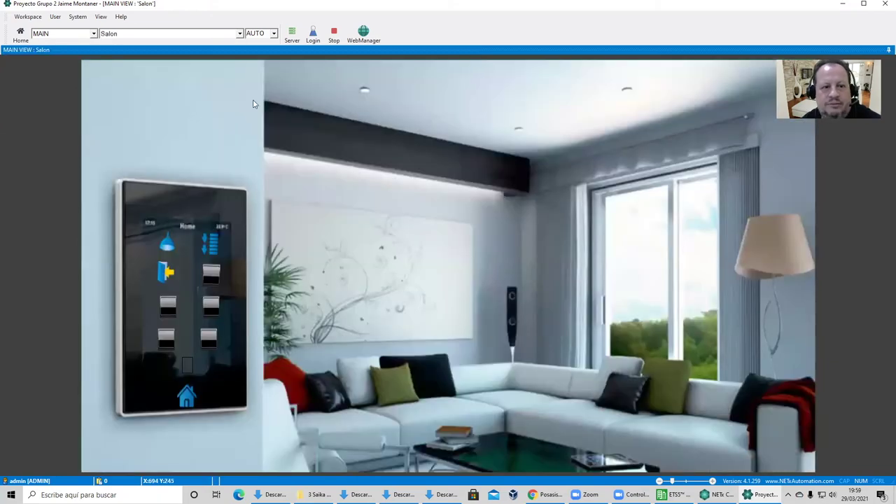
click(134, 34)
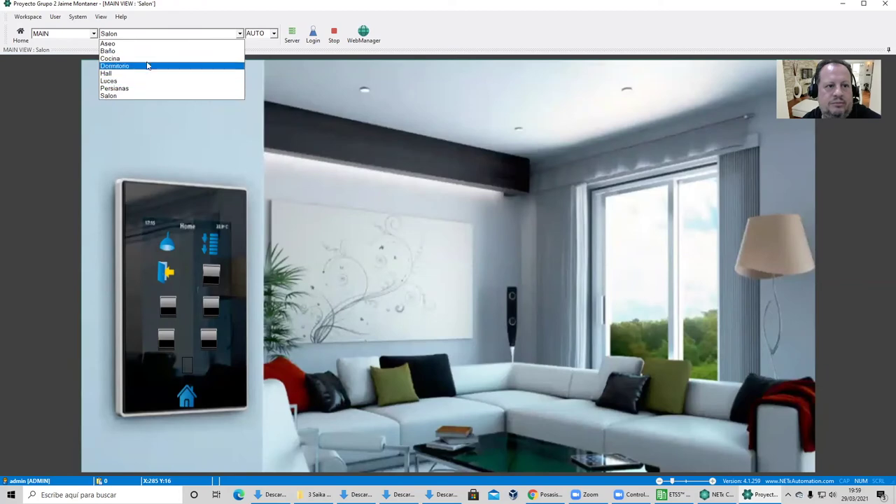
click(147, 53)
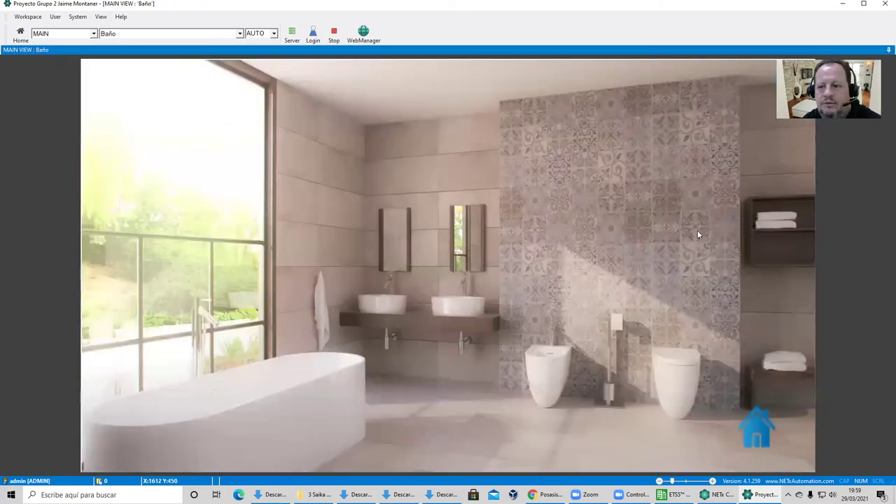
click(757, 435)
click(120, 33)
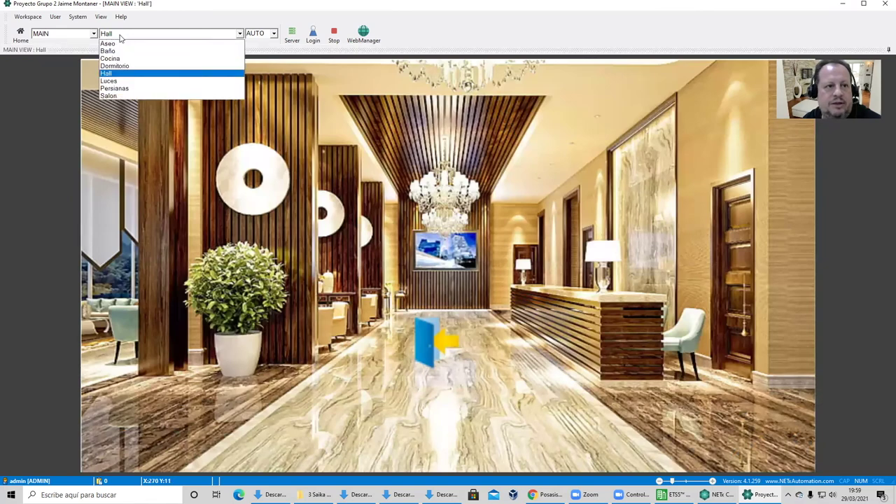
click(123, 44)
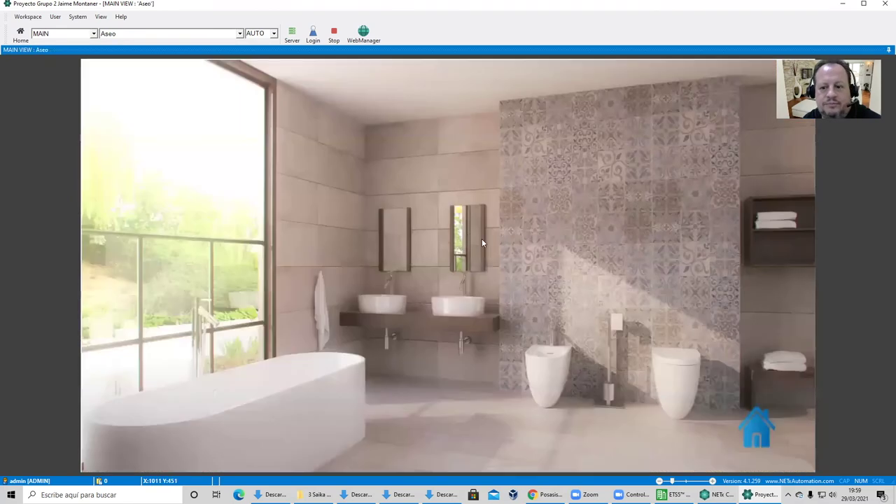
click(760, 424)
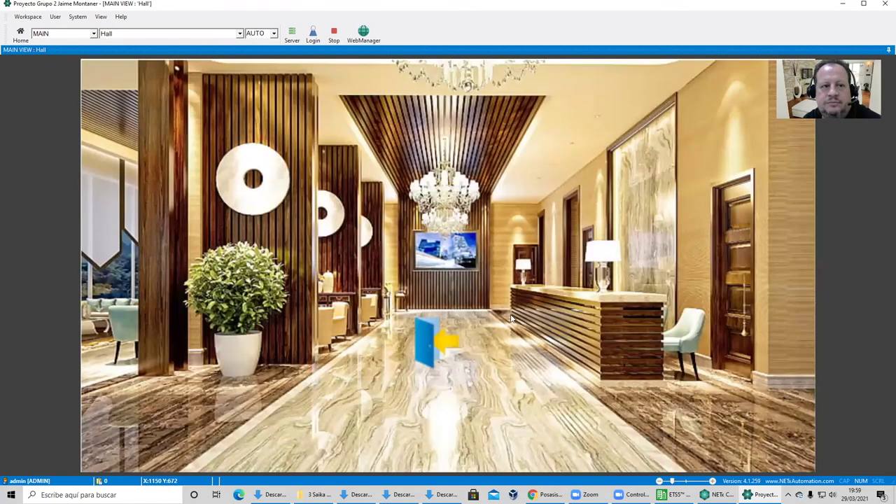
click(183, 34)
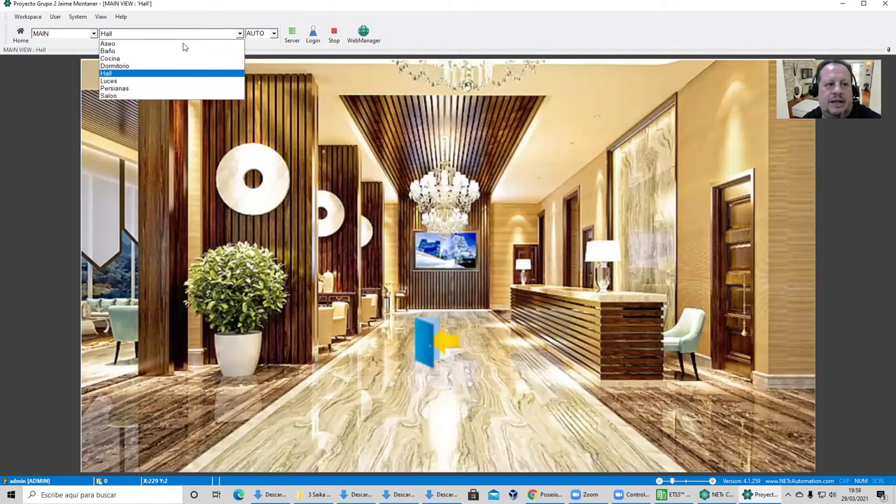
click(185, 66)
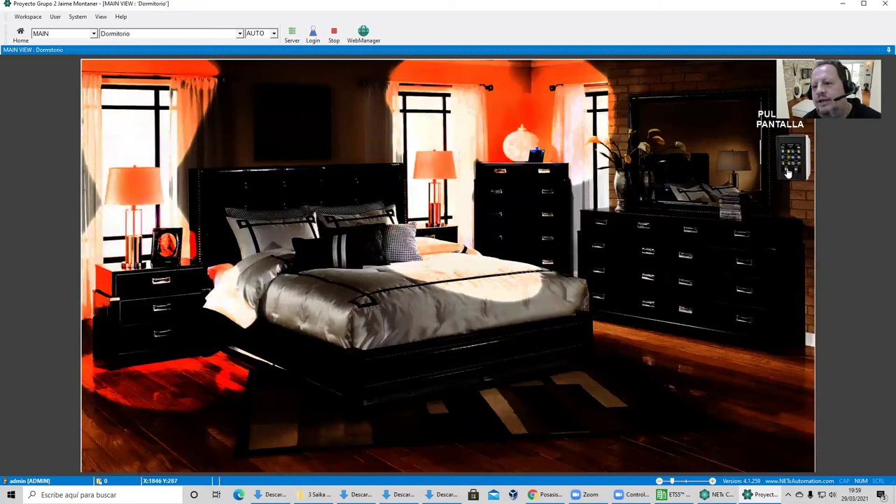
Step: Toggle the bedroom lamp off and on from the keypad panel, close it, and stop runtime
click(787, 172)
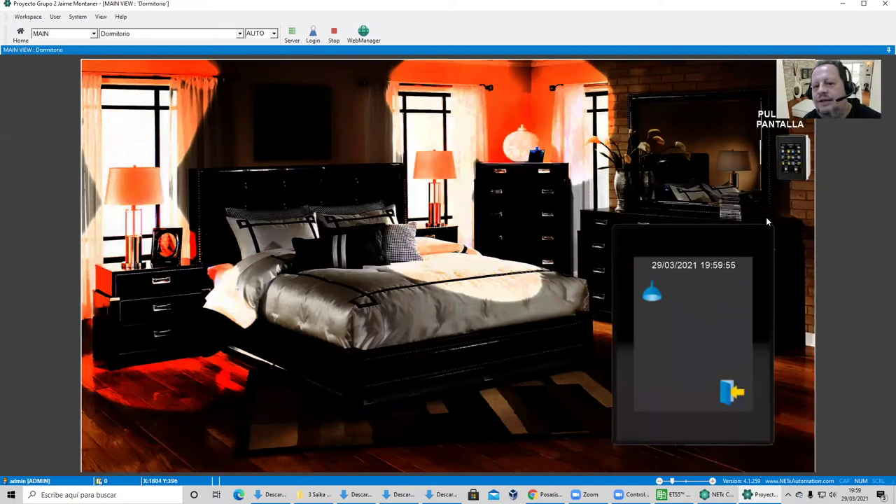
click(653, 299)
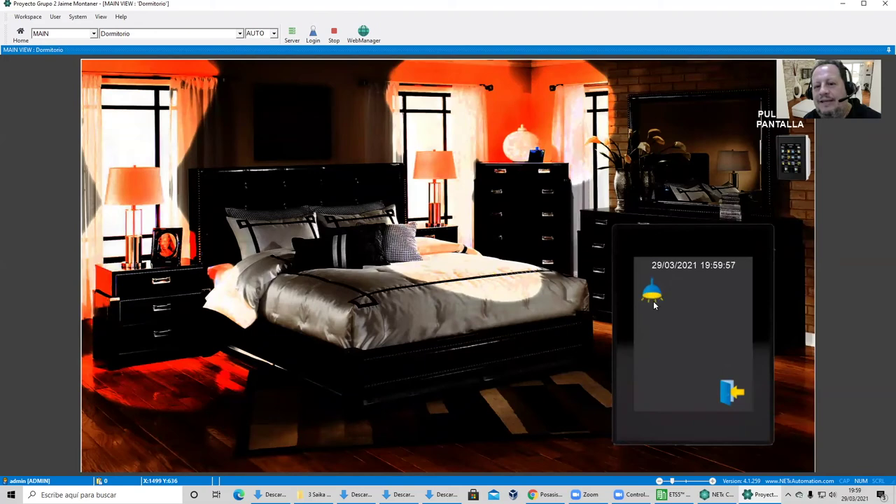
click(654, 299)
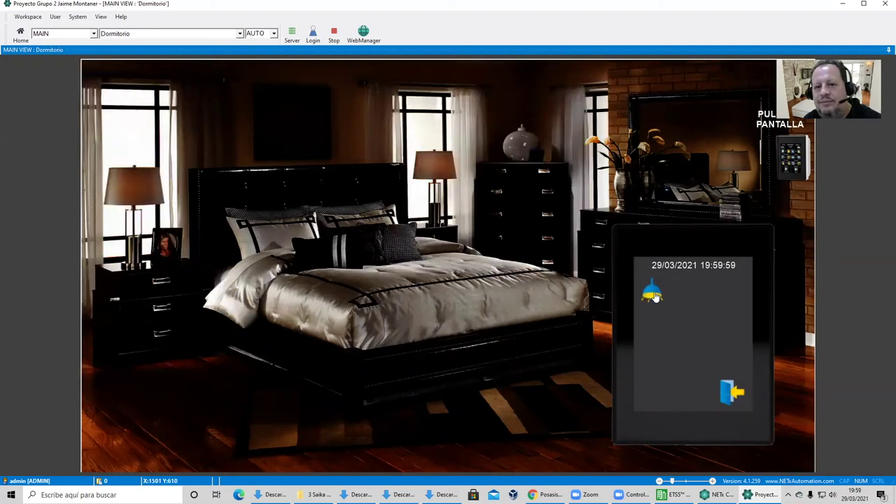
click(730, 392)
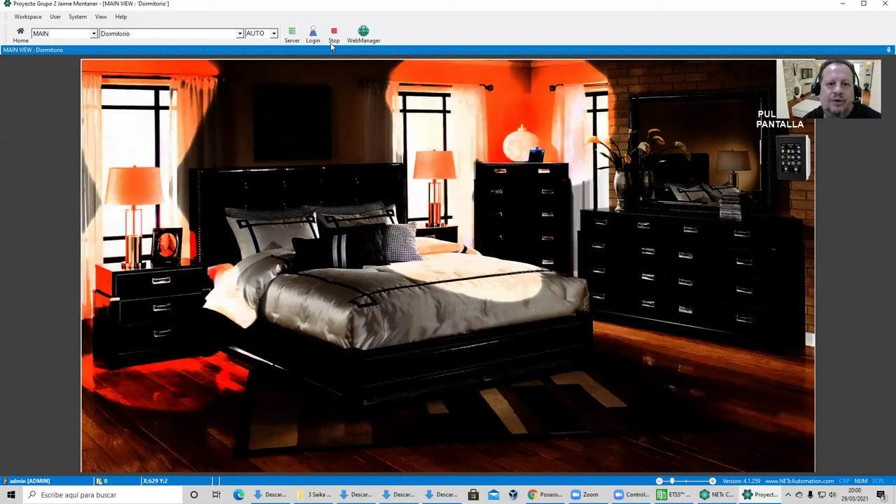
click(334, 36)
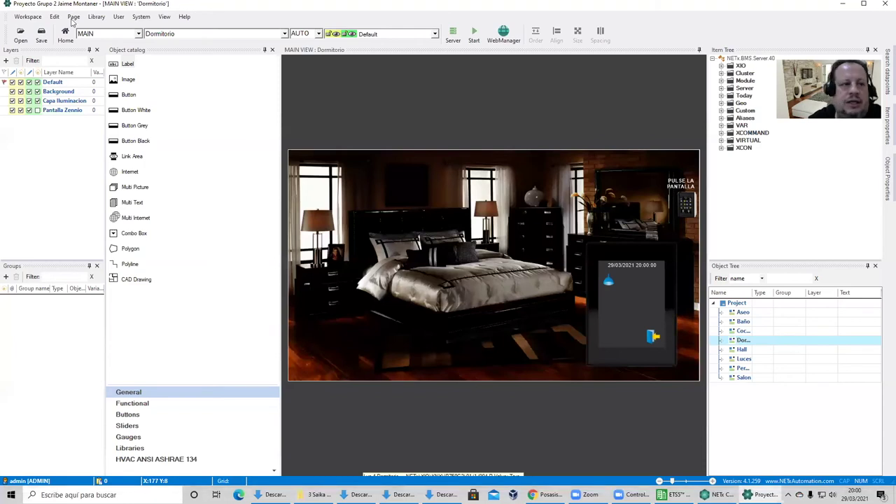
Step: Open the Grupo 3 house workspace, declining to save the Grupo 2 workspace
click(15, 18)
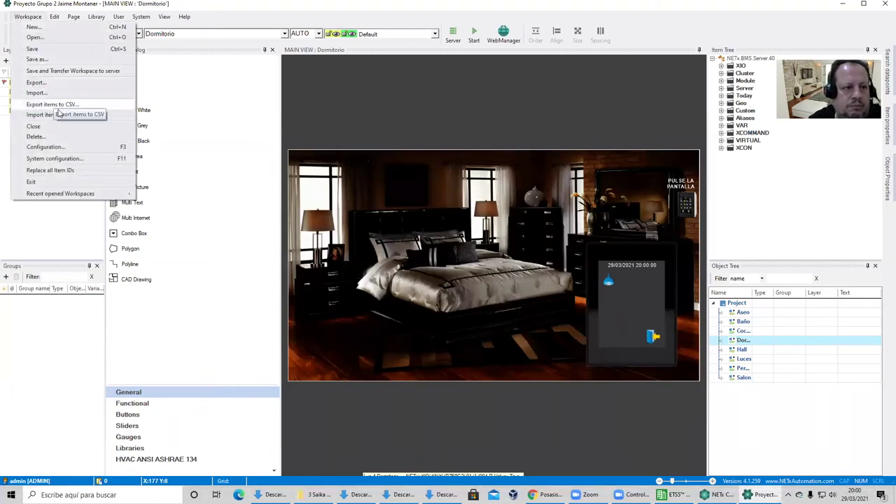
click(34, 27)
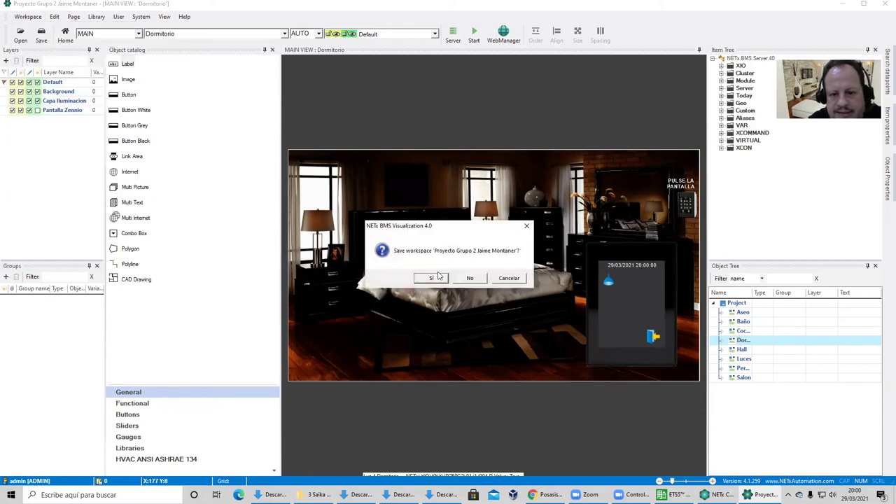
click(478, 279)
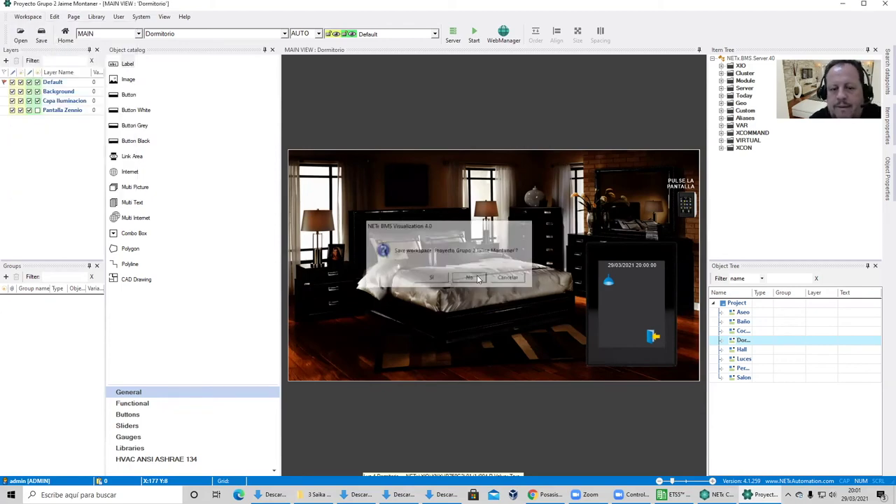
click(424, 282)
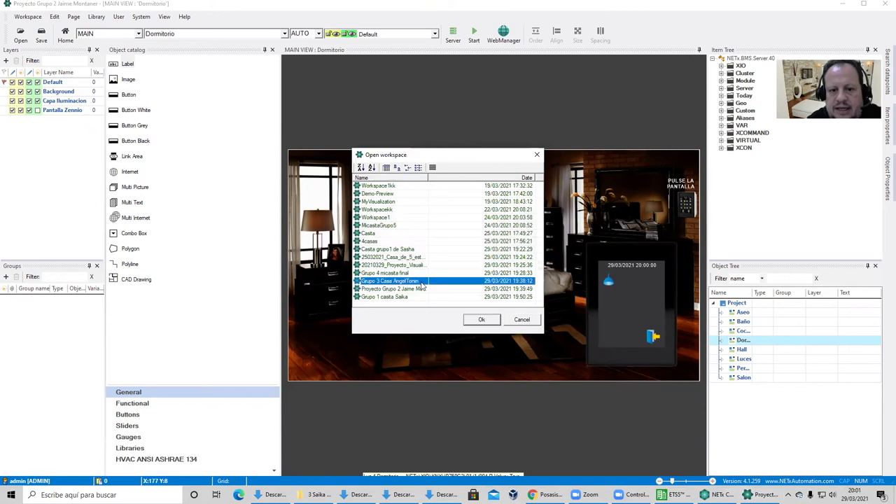
click(483, 321)
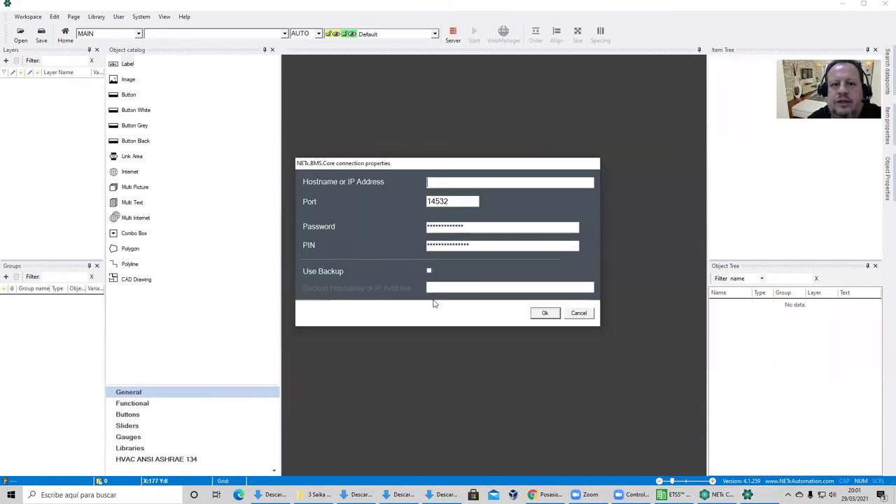
Step: Accept the server settings and log in, re-entering the password after an invalid-password error
click(538, 310)
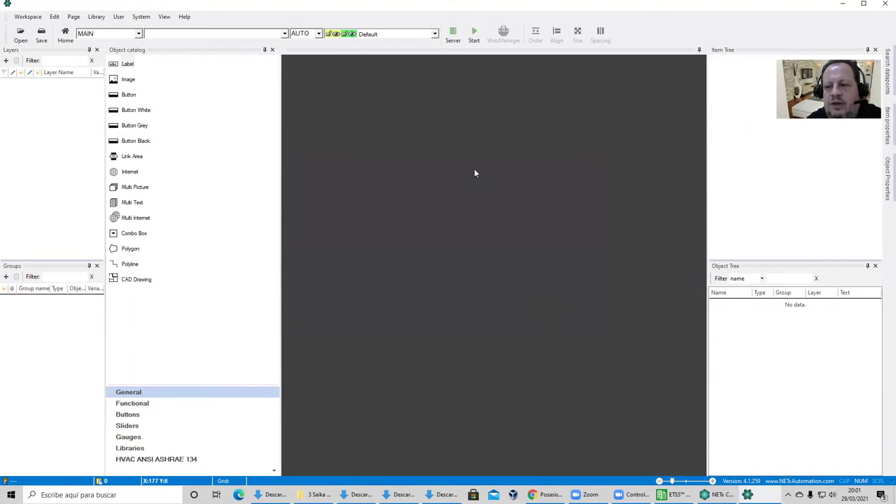
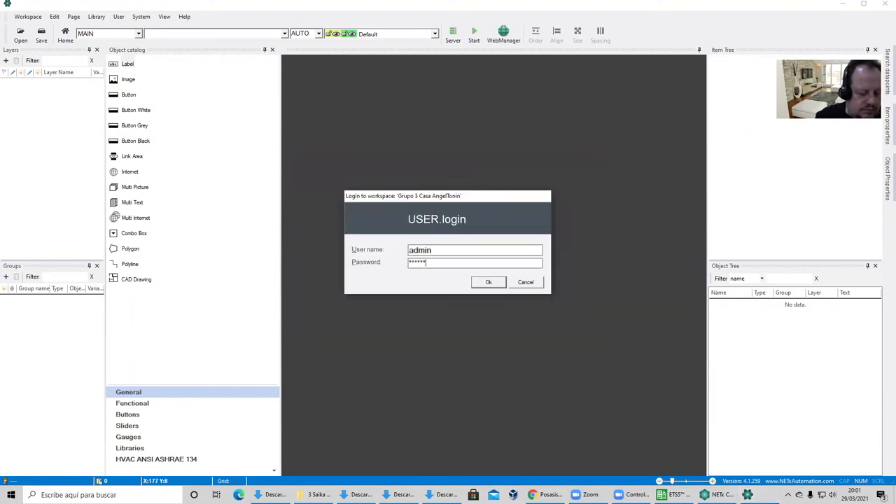
key(Return)
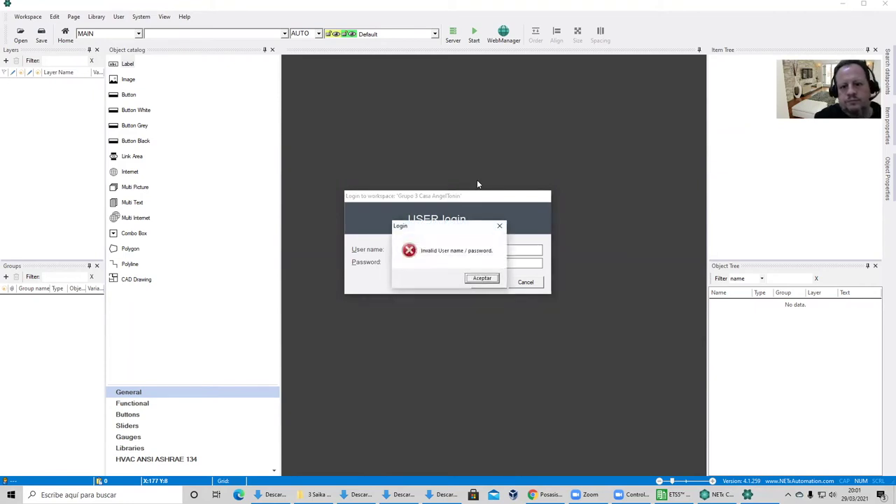
key(Return)
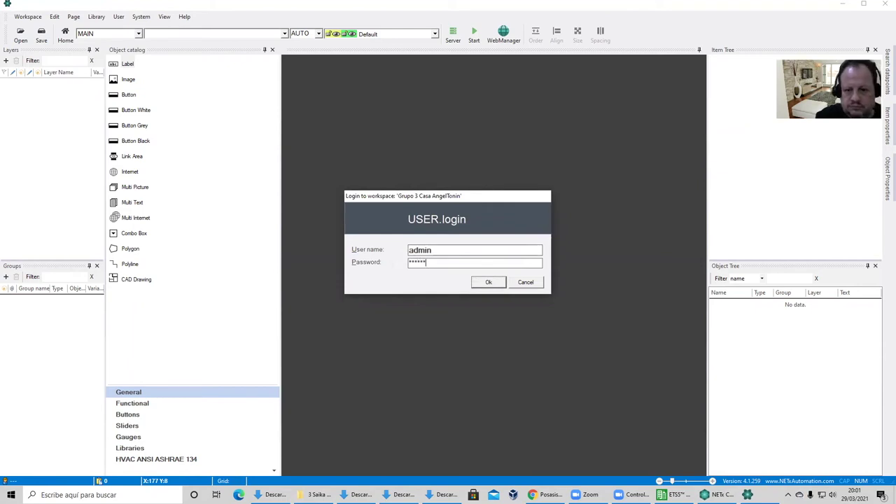
key(Return)
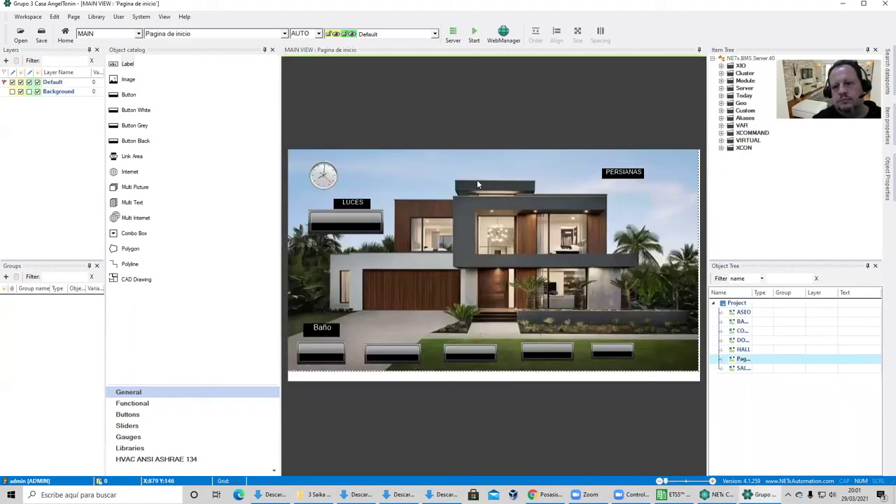
Step: Save the Grupo 3 workspace and start it in runtime on 'Pagina de inicio'
click(474, 33)
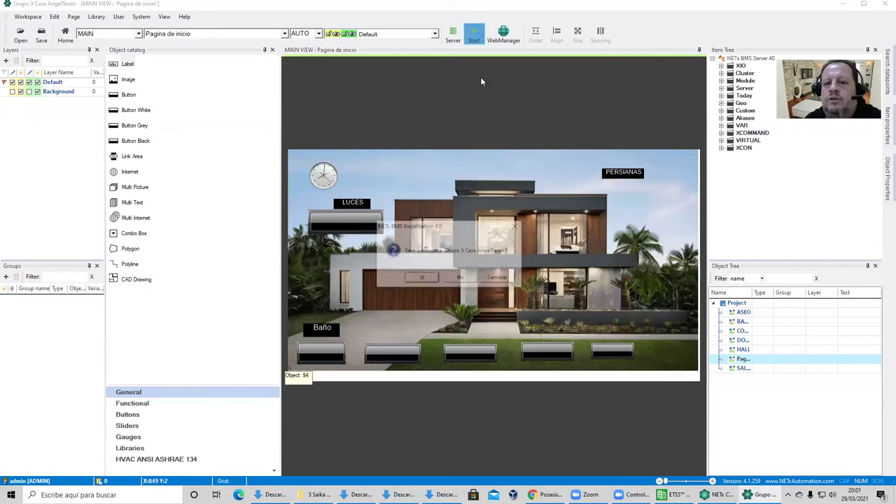
click(422, 278)
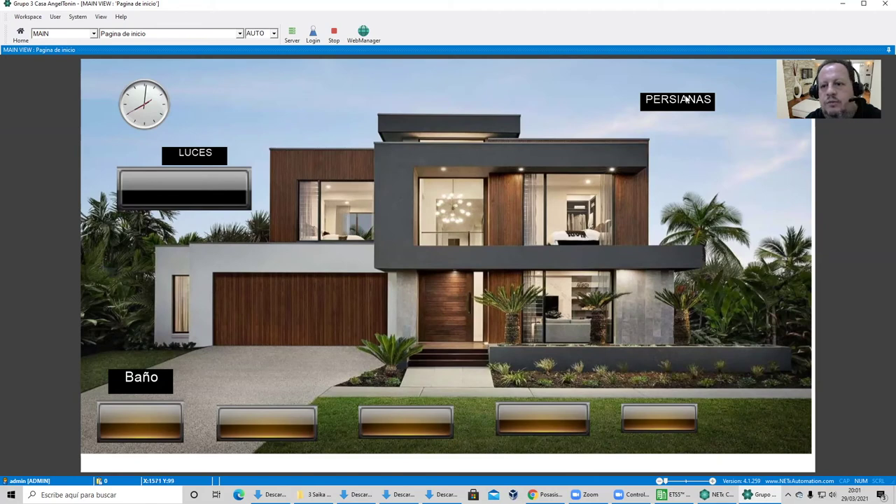
Step: Open the COCINA kitchen page and toggle its PULSADOR switch on and off several times
click(201, 198)
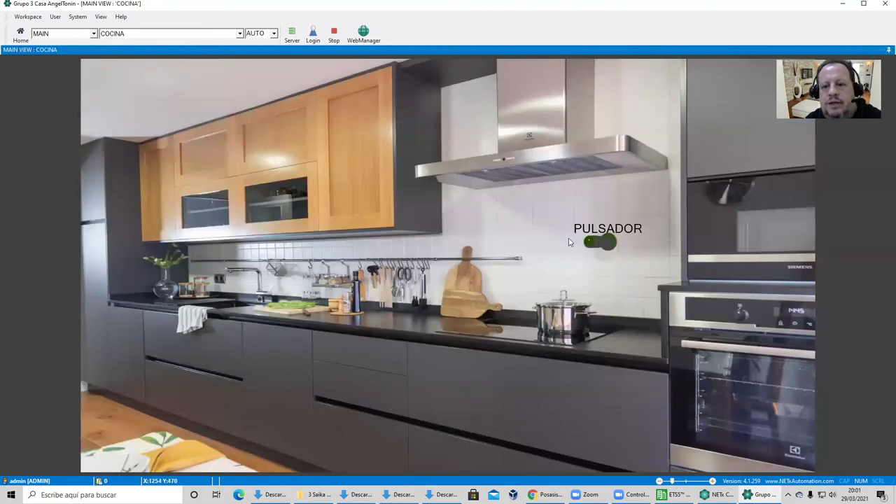
click(615, 243)
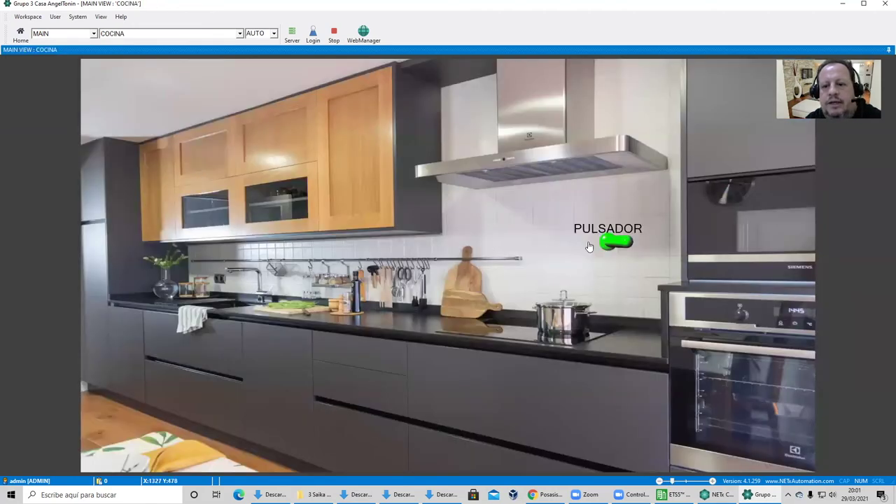
click(618, 243)
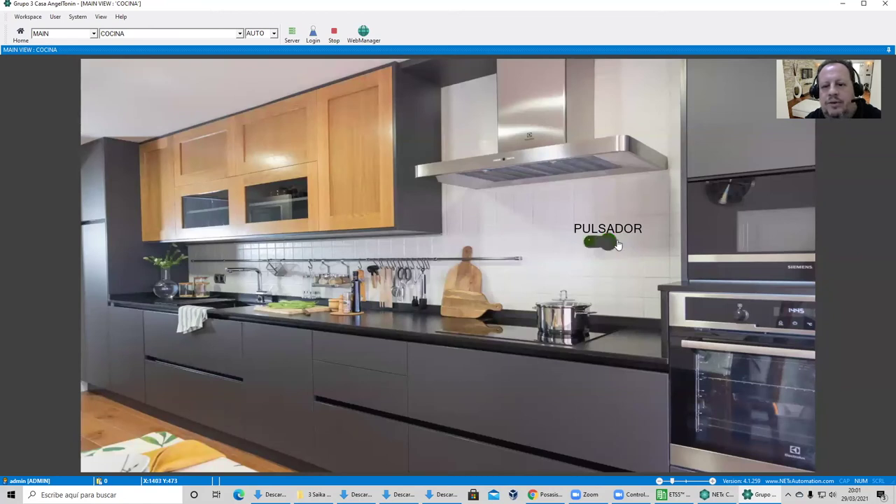
click(609, 244)
click(610, 244)
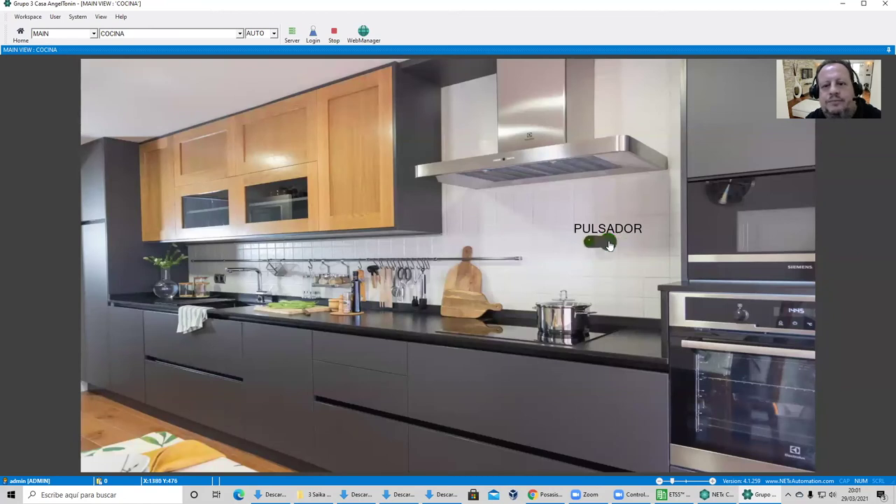
click(609, 244)
click(609, 245)
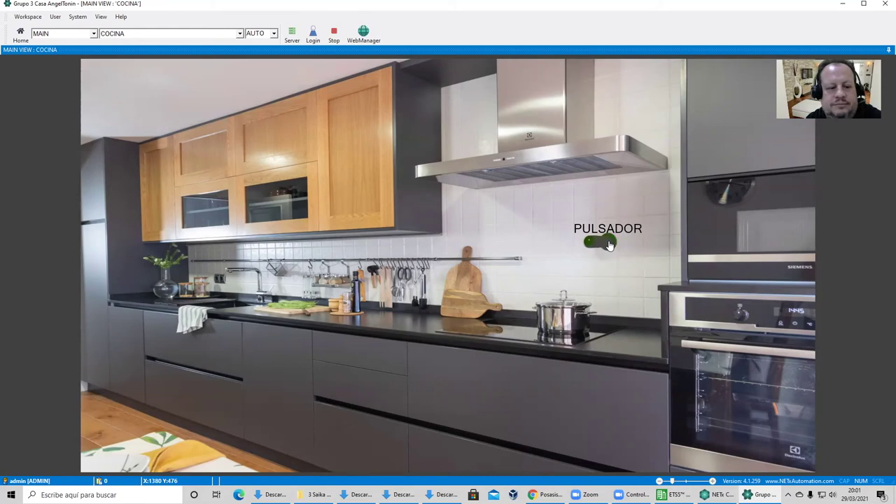
Step: Return to Pagina de inicio, toggle the bottom row of lights, then go to DORMITORIO
click(204, 33)
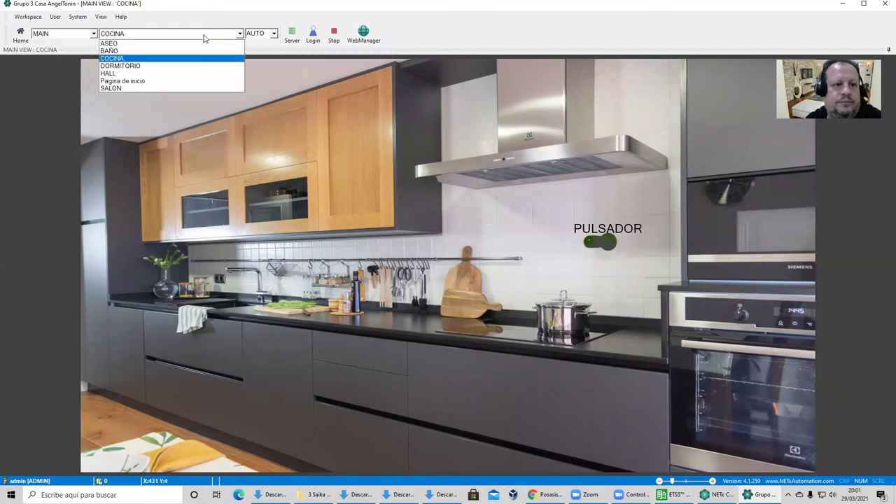
click(198, 81)
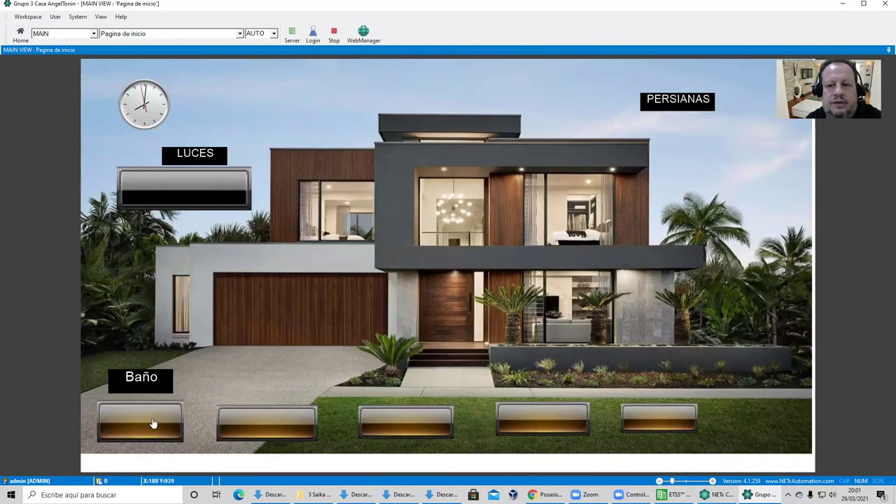
click(257, 431)
click(427, 427)
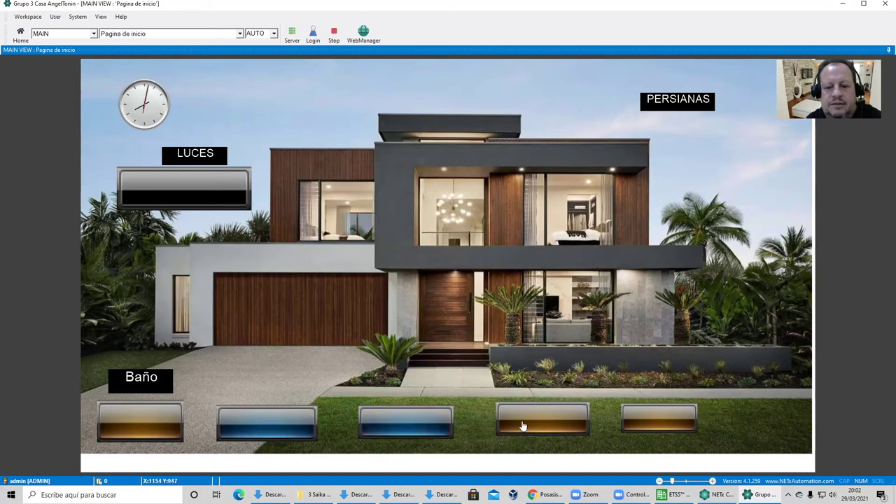
click(522, 426)
click(661, 422)
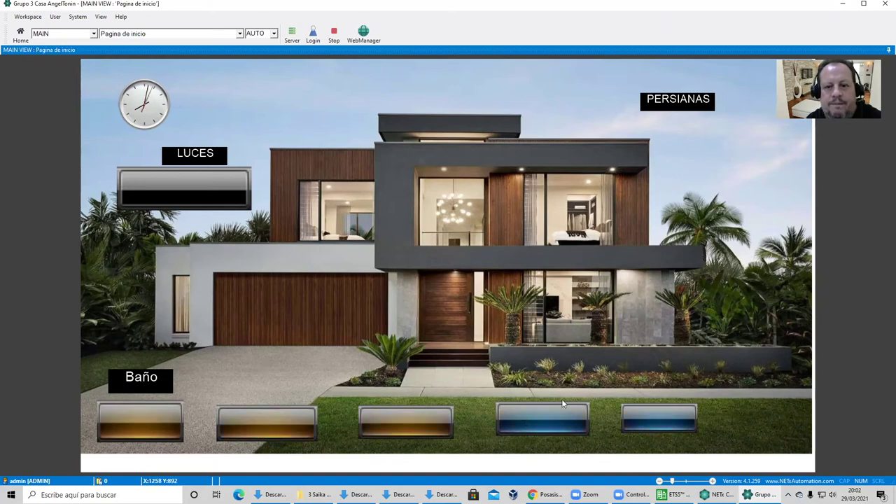
click(176, 36)
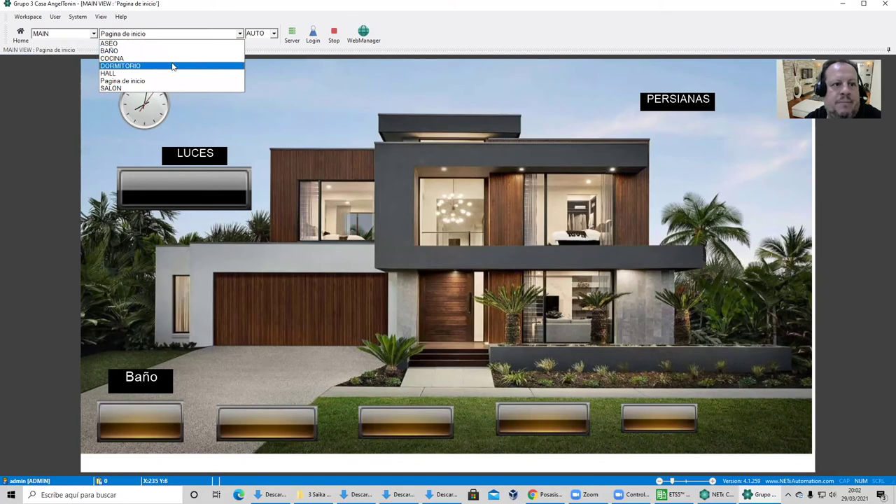
click(172, 66)
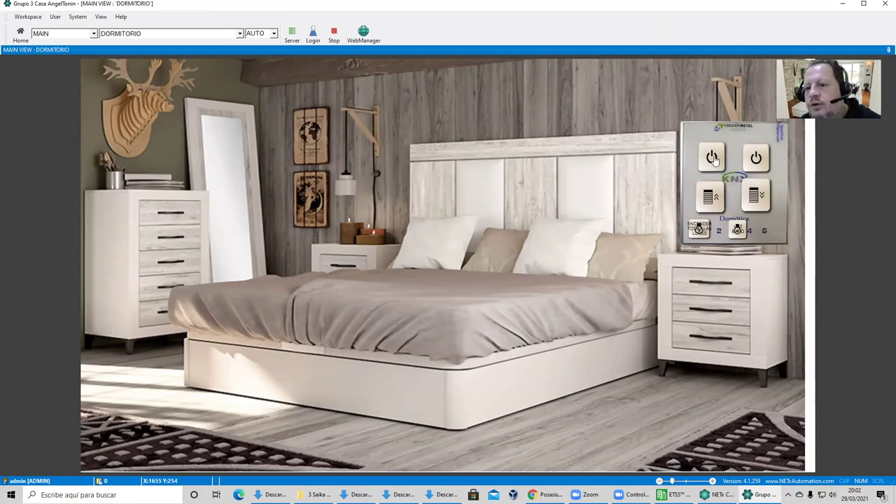
Step: Test the bedroom KNX panel's light, blind-down, button 3 and Encender todas las luces buttons
click(755, 160)
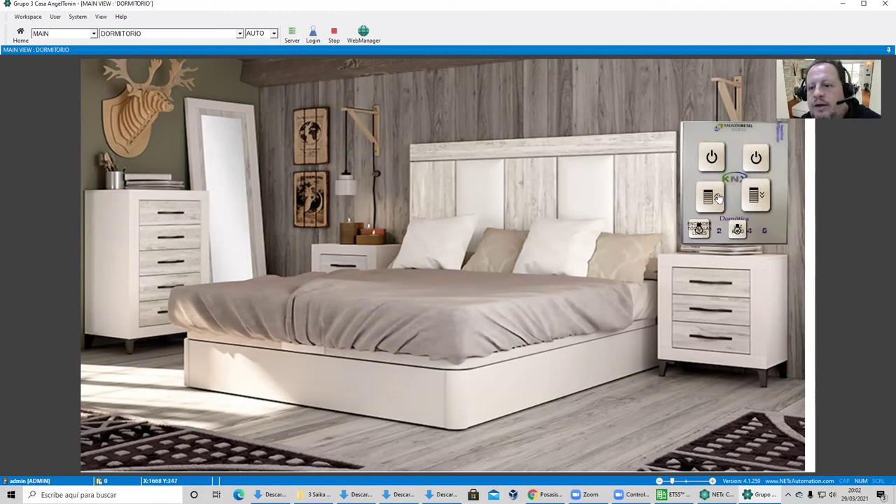
click(752, 199)
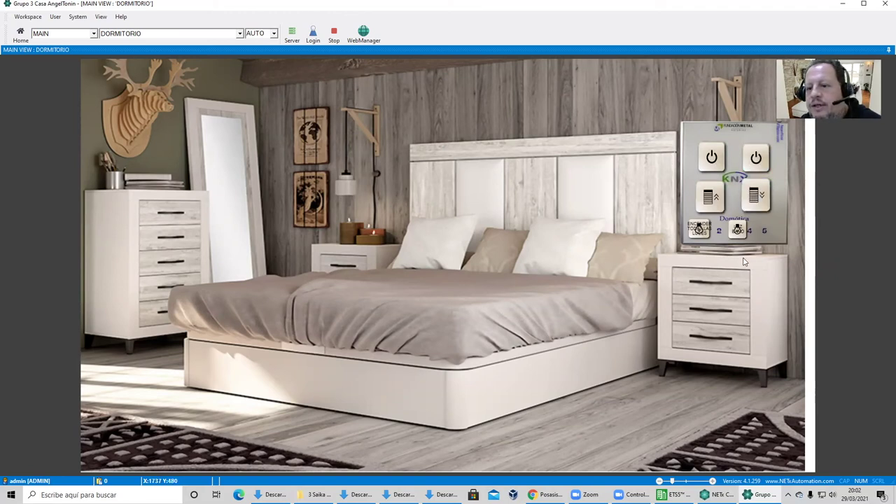
click(697, 232)
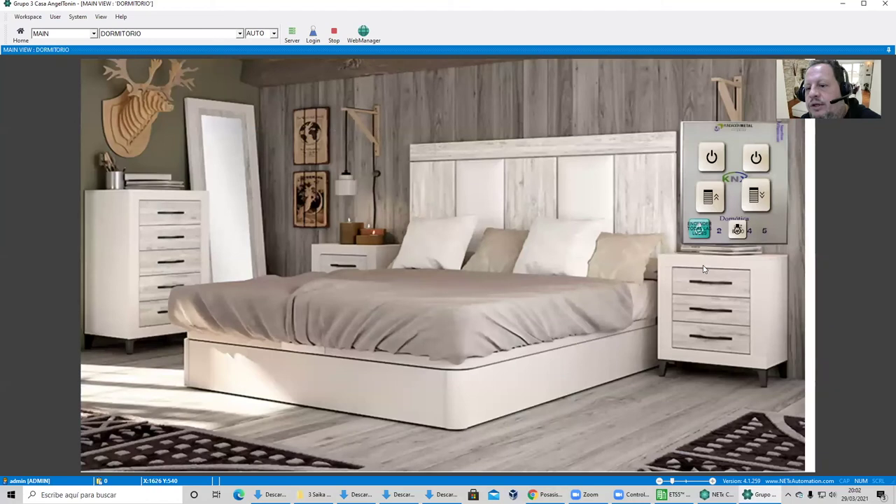
click(739, 233)
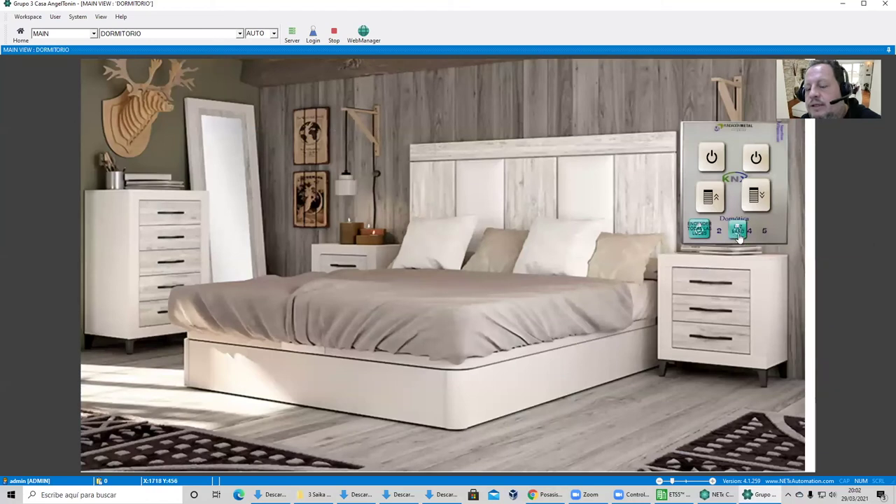
click(697, 232)
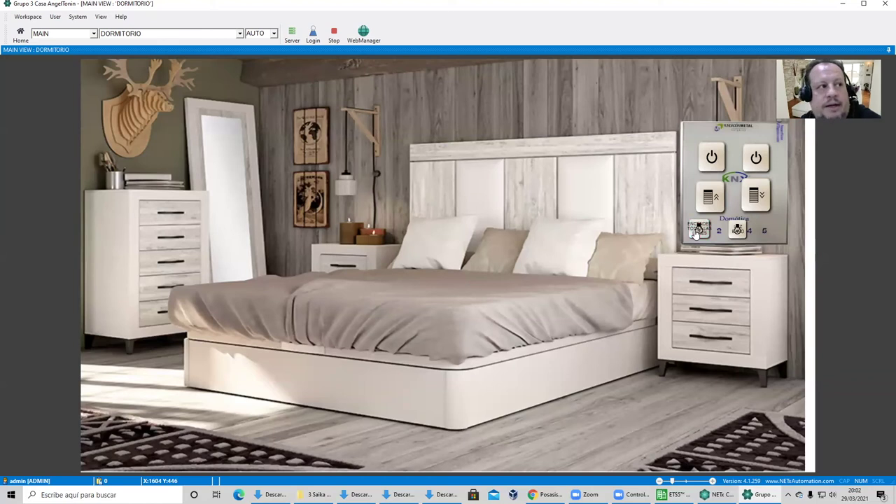
click(697, 232)
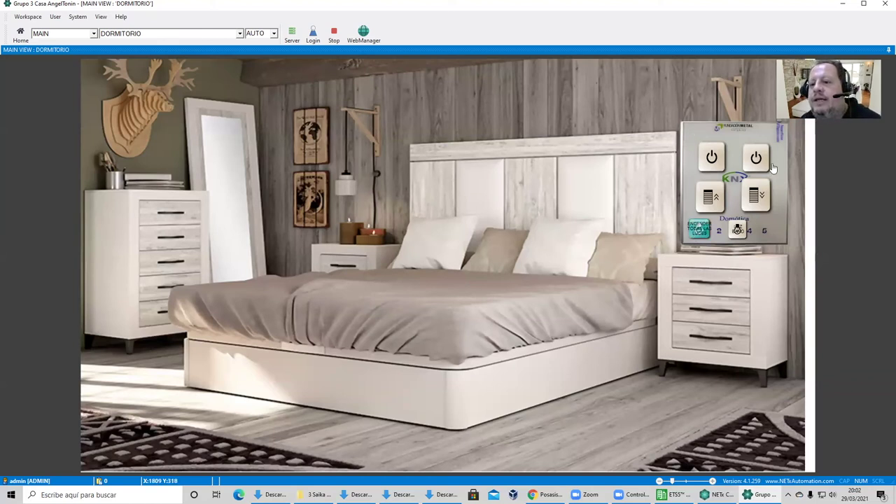
click(218, 35)
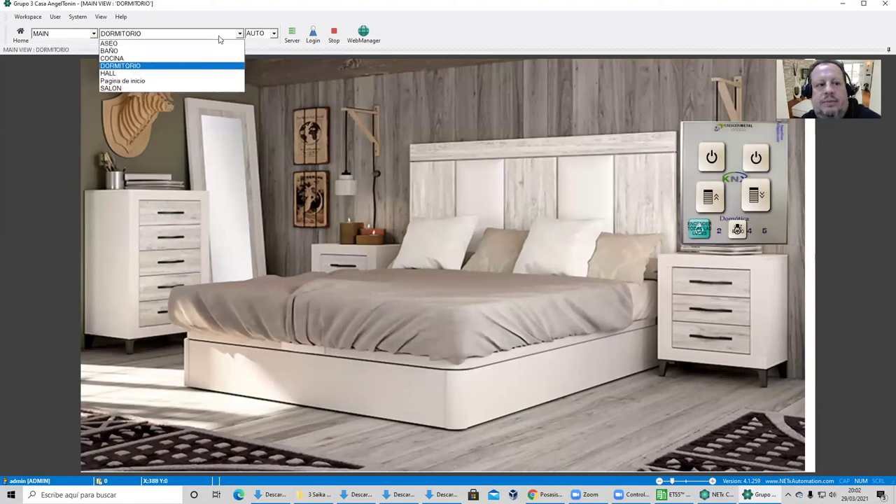
Step: Switch to the SALON page and turn its living-room light off and back on
click(212, 87)
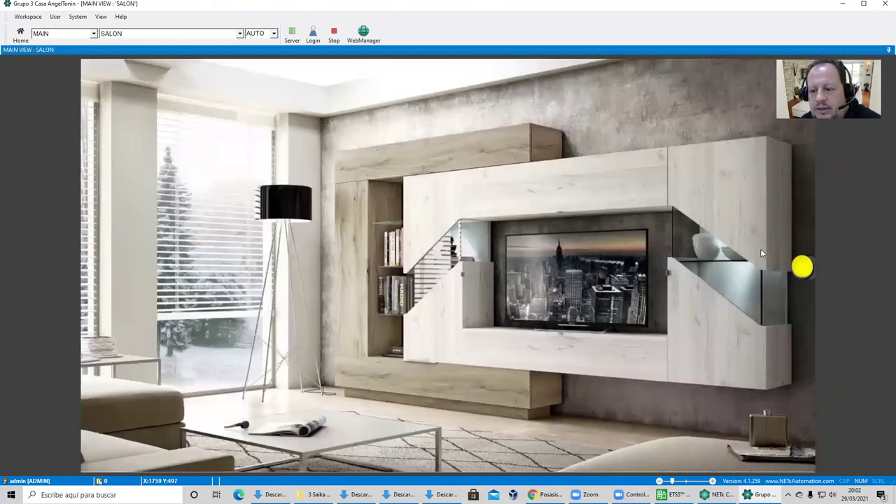
click(804, 269)
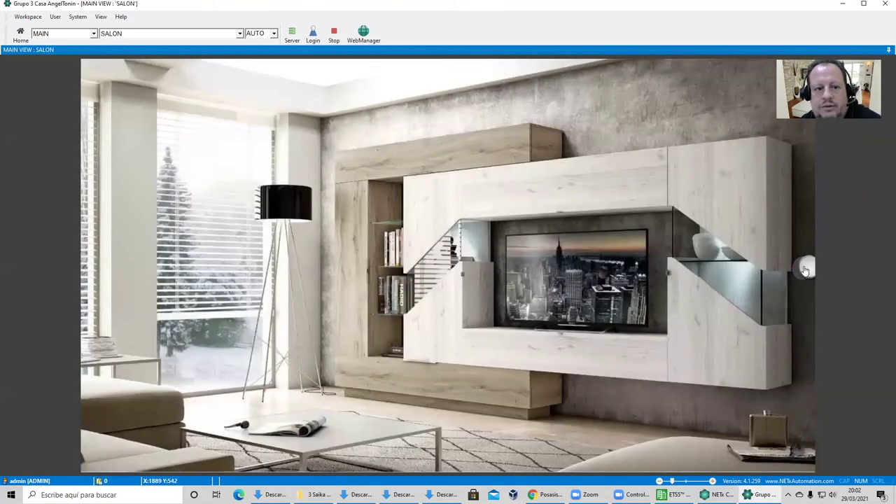
click(804, 269)
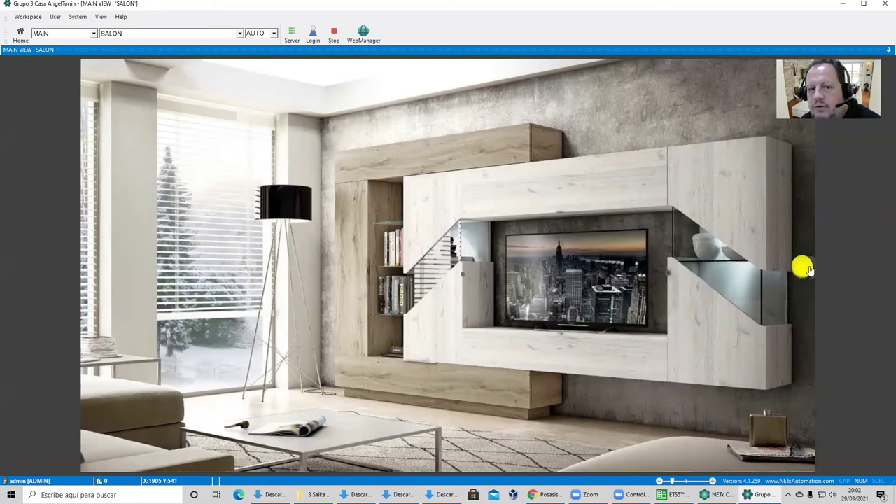
Step: Go via COCINA to the BAÑO page and toggle the bathroom light several times
click(191, 34)
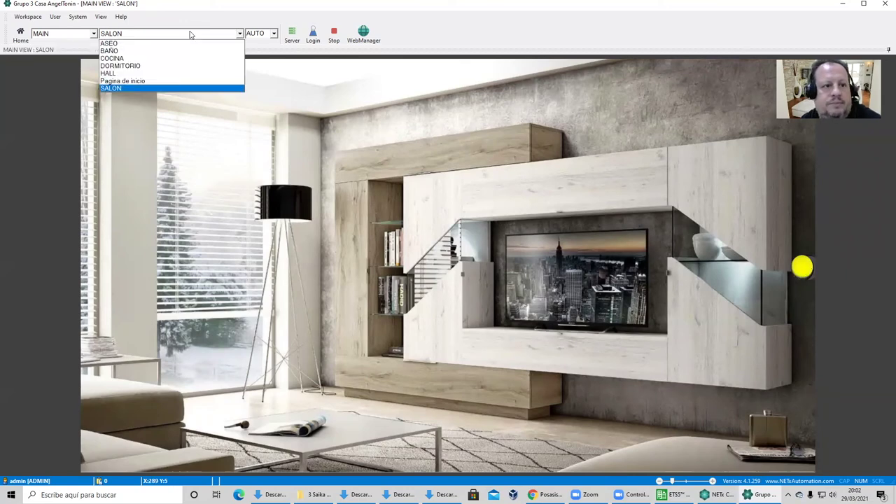
click(185, 58)
click(186, 33)
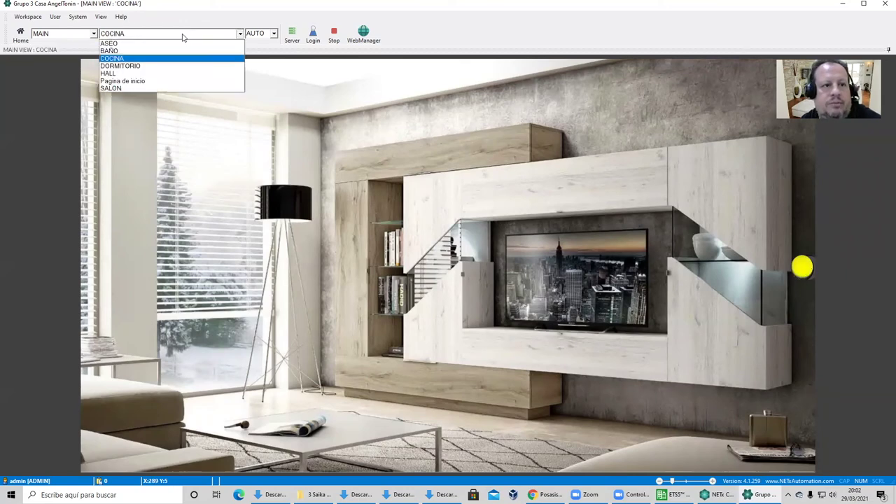
click(181, 51)
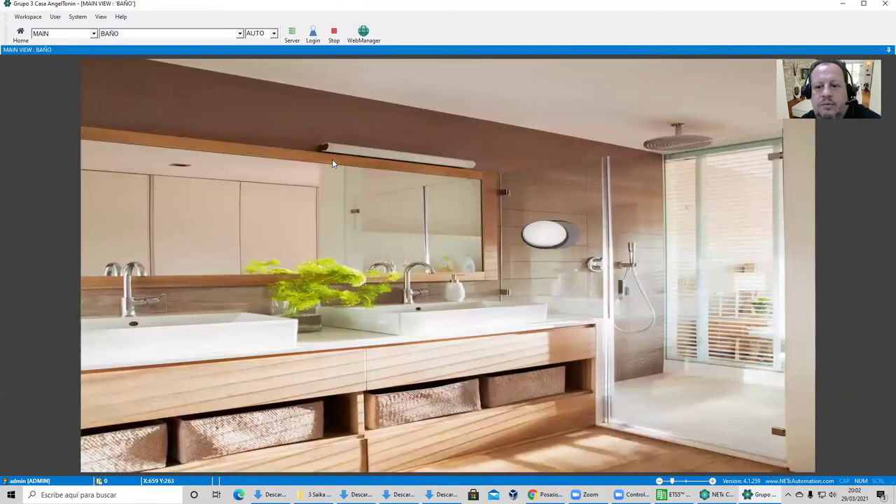
click(549, 239)
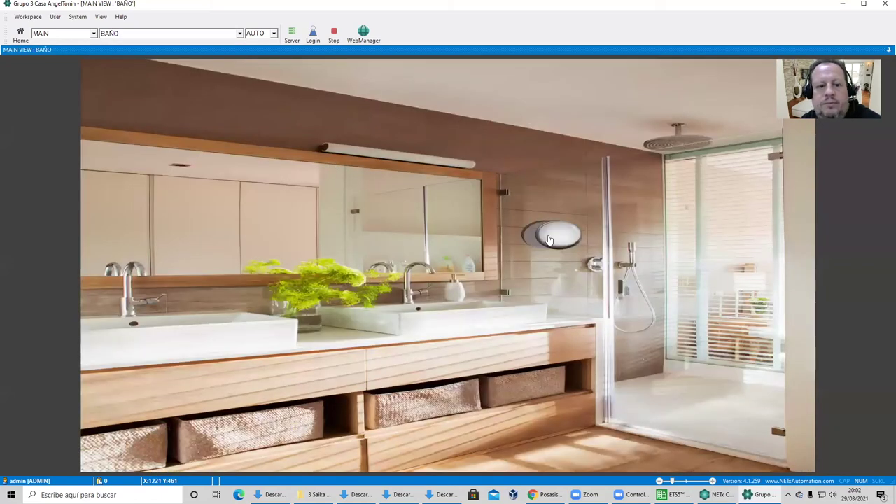
click(549, 239)
click(549, 239)
click(549, 239)
click(550, 240)
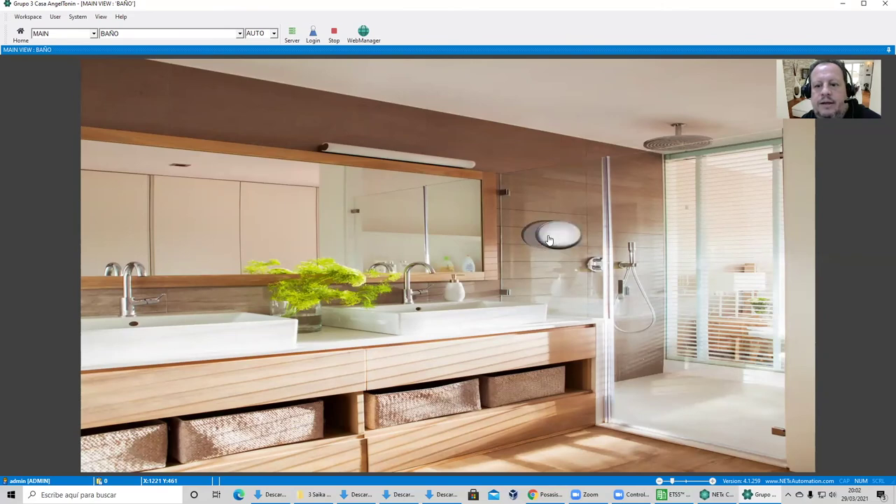
Step: Switch to the ASEO page, turn off its wall lamp, and stop the runtime
click(200, 33)
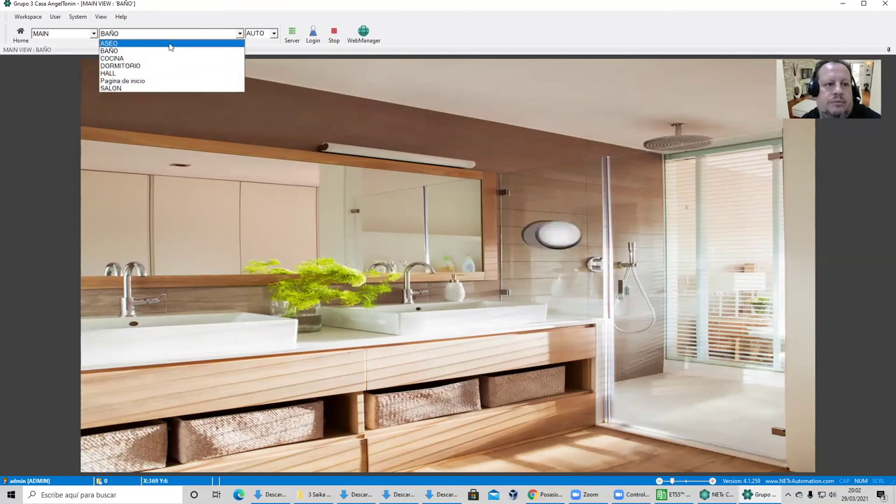
click(171, 43)
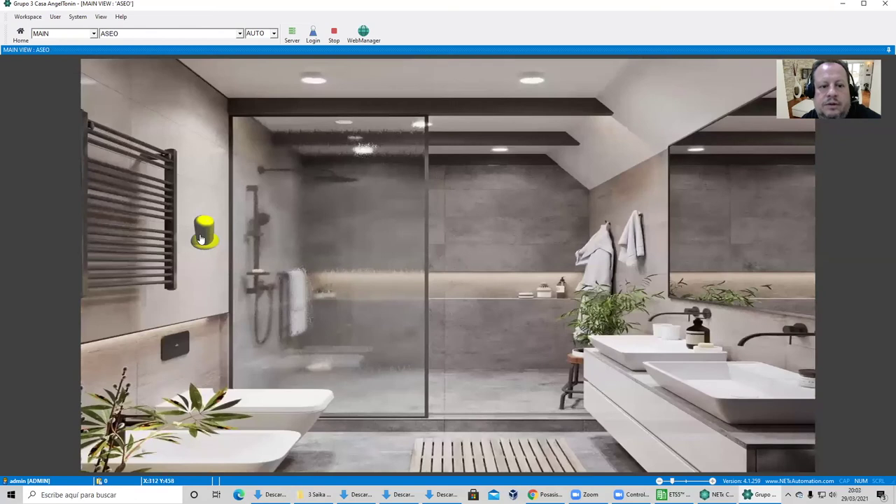
click(200, 239)
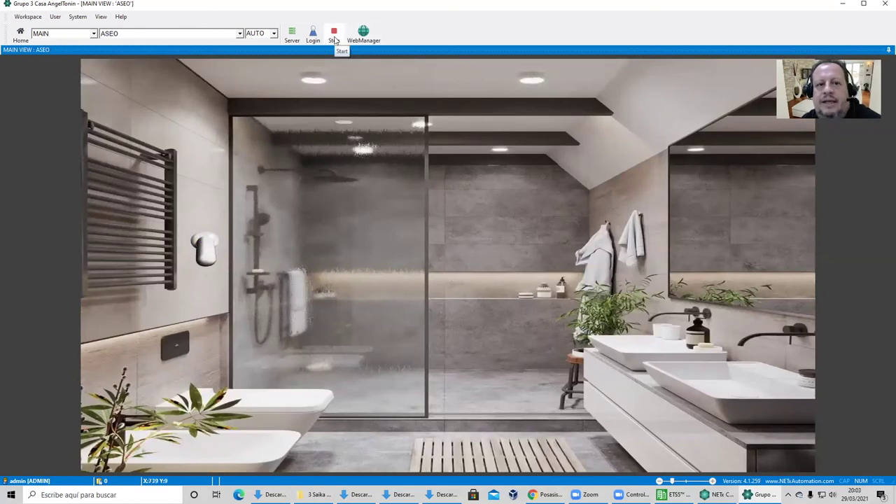
click(336, 40)
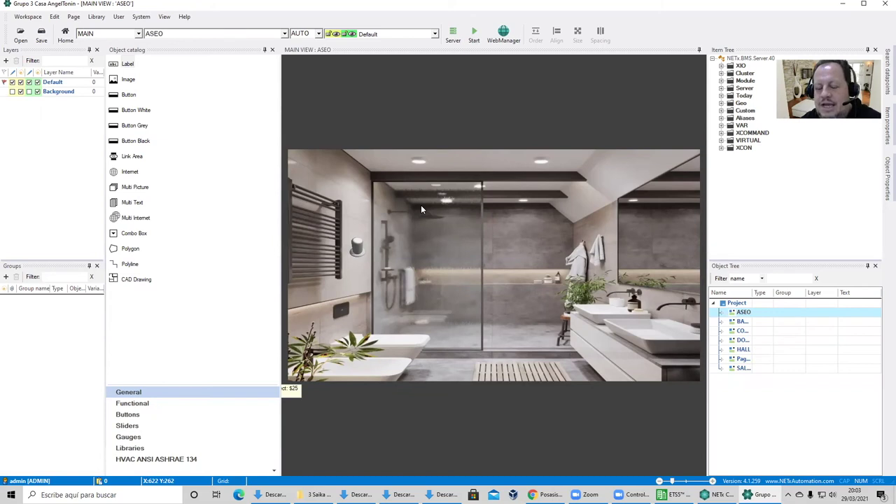
Step: Open the Grupo 4 micasita final workspace without saving the current one
click(28, 17)
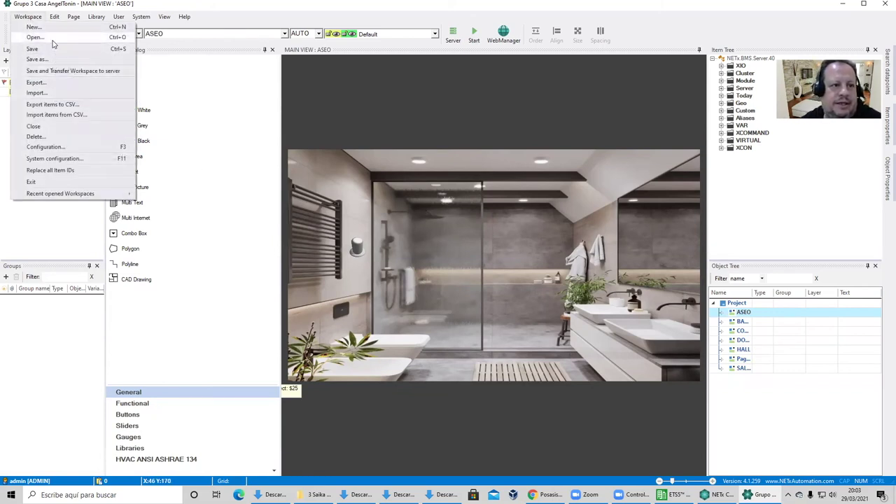
click(52, 41)
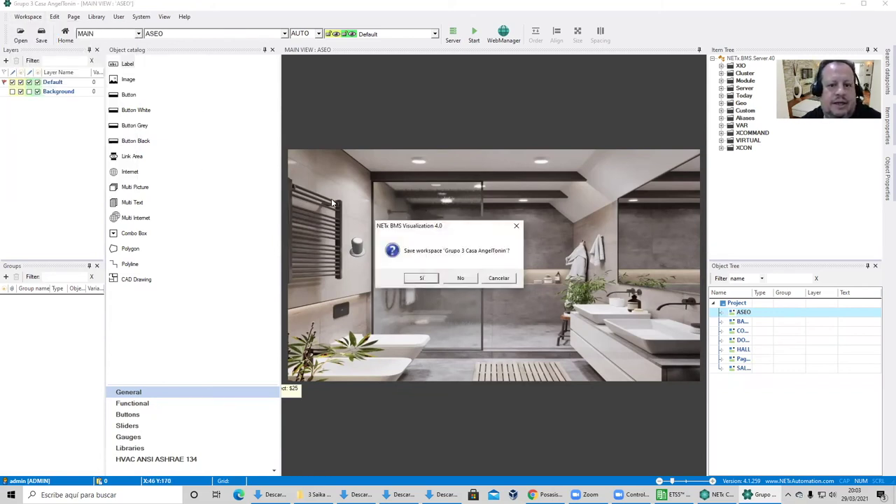
click(458, 278)
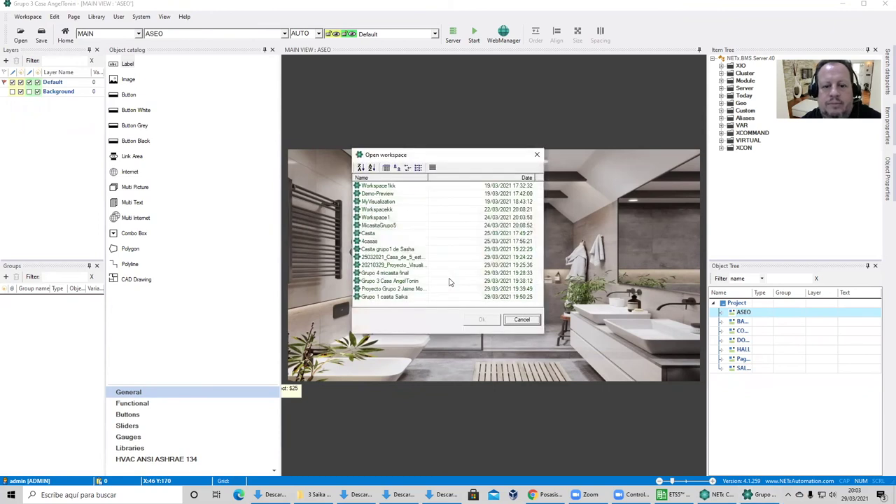
click(408, 275)
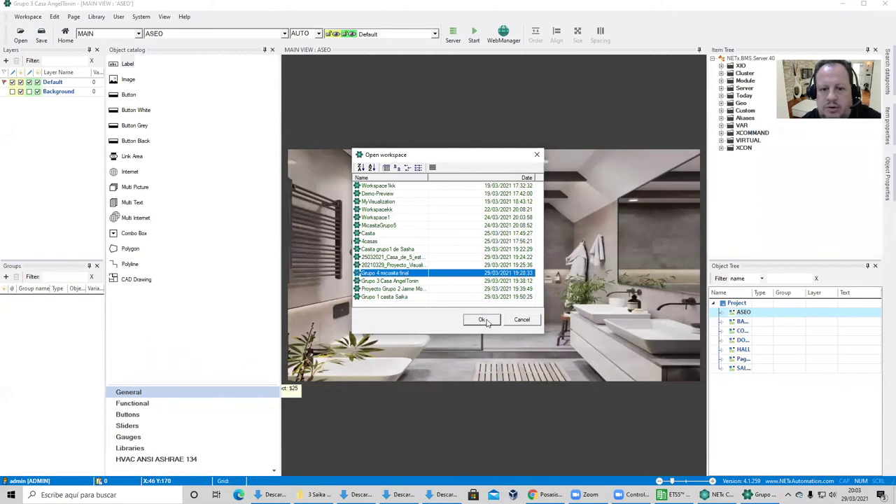
click(483, 320)
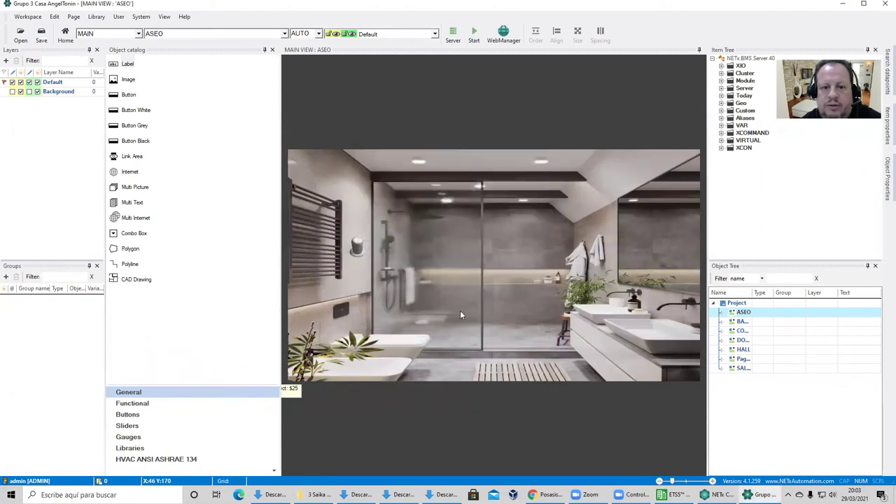
Step: Accept the server connection, log in with the username, and overwrite the server's project copy
click(541, 316)
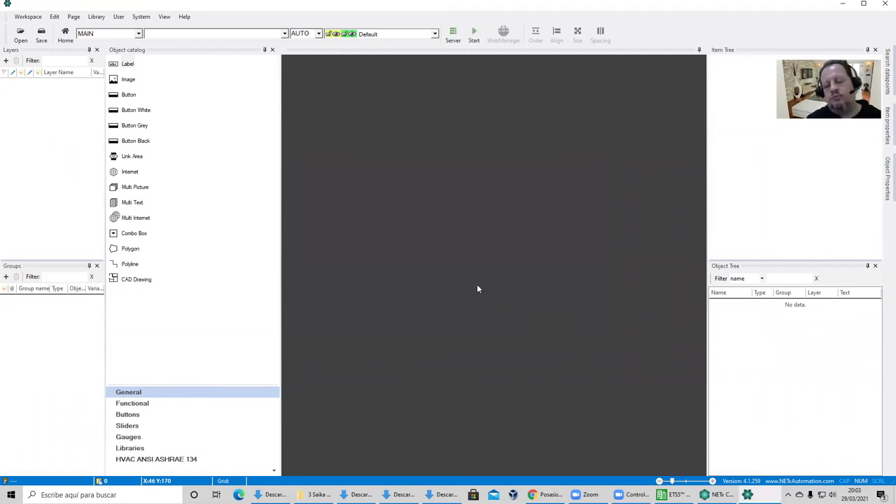
text(admin)
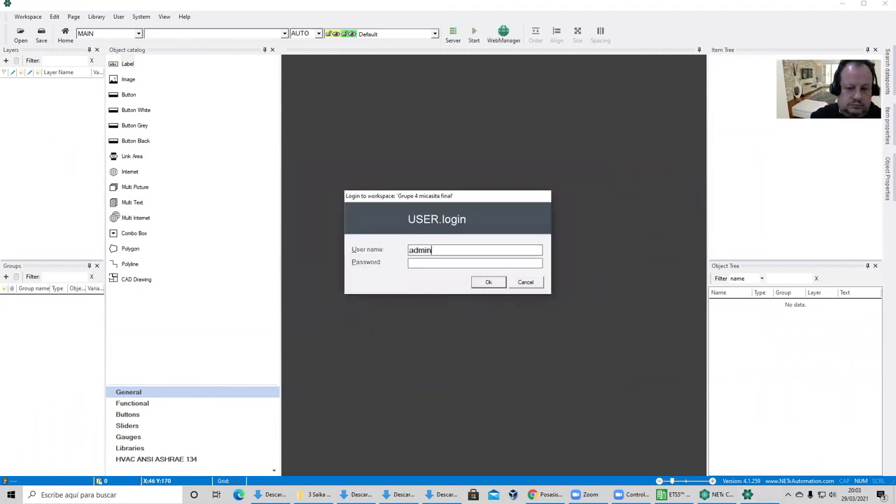
key(Tab)
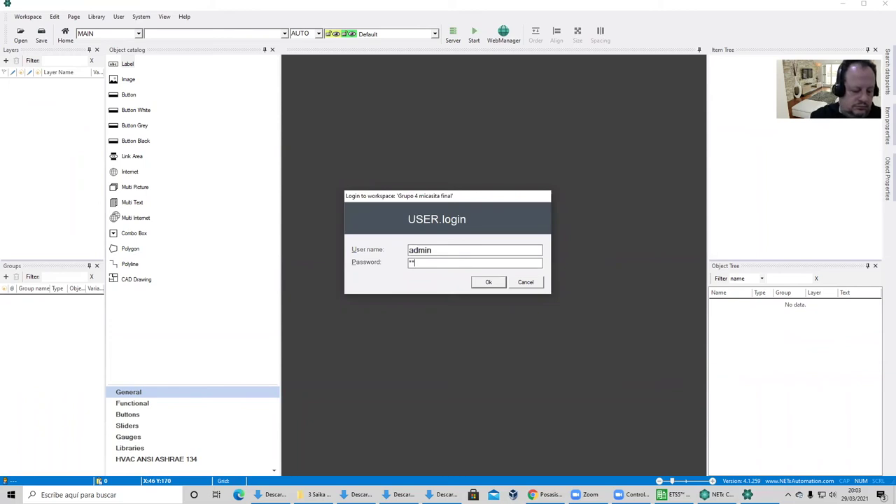
key(Return)
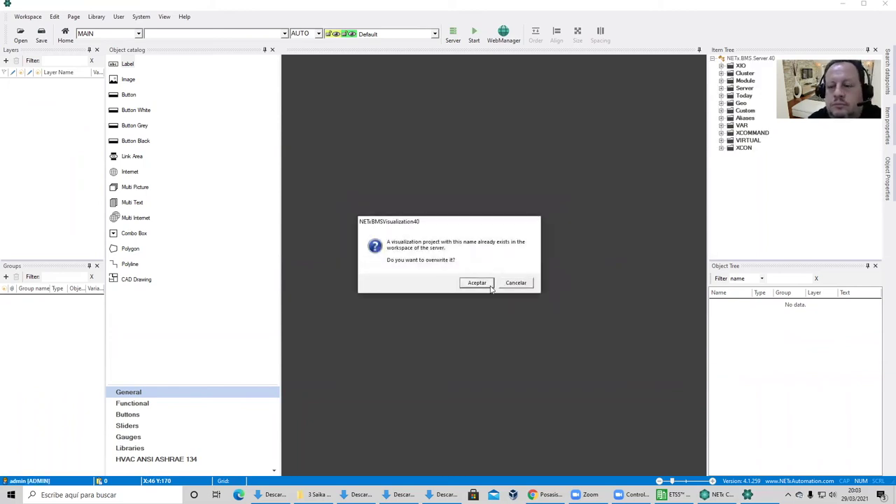
click(483, 283)
click(475, 36)
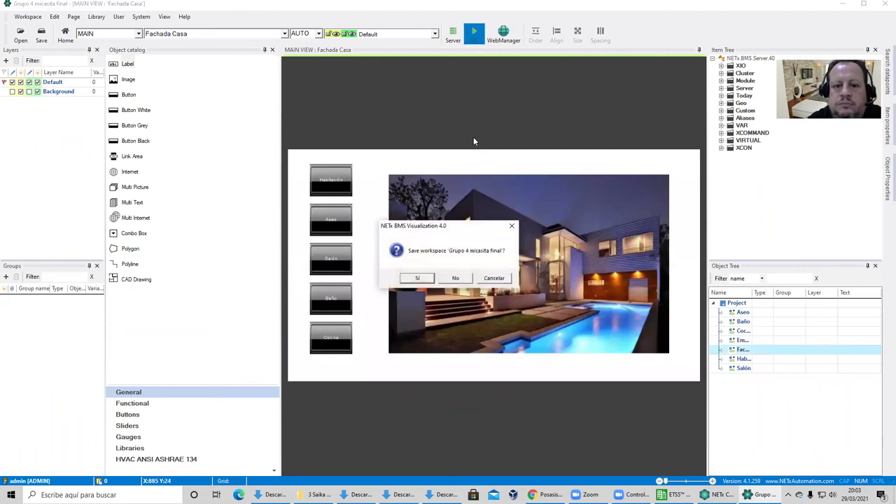
Step: Save the workspace, open the Habitación page, and toggle the Luces habitación light on and off
click(420, 278)
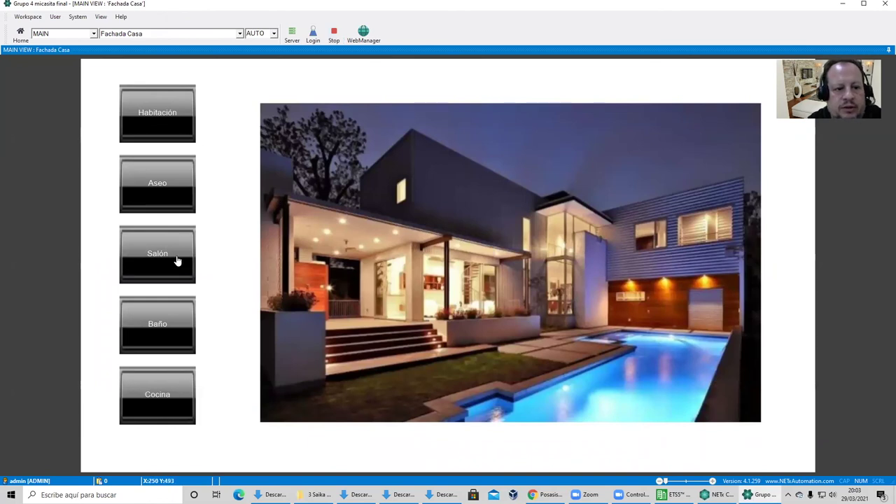
click(159, 125)
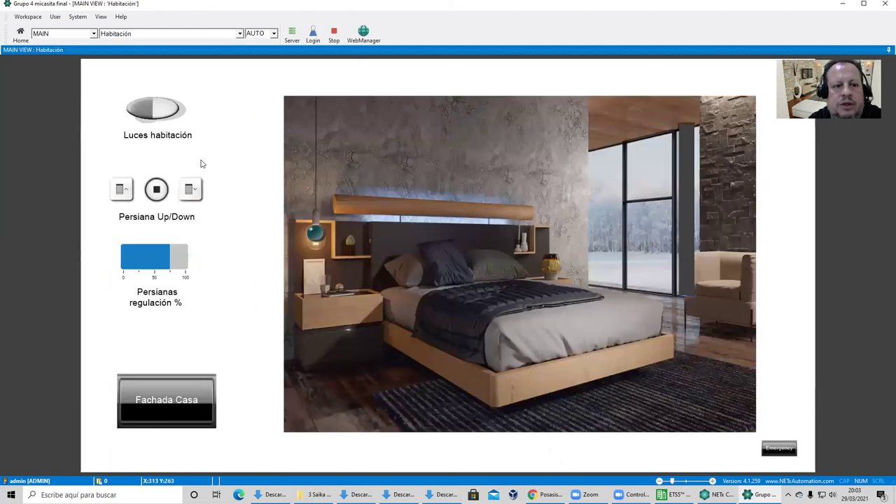
click(155, 119)
click(314, 232)
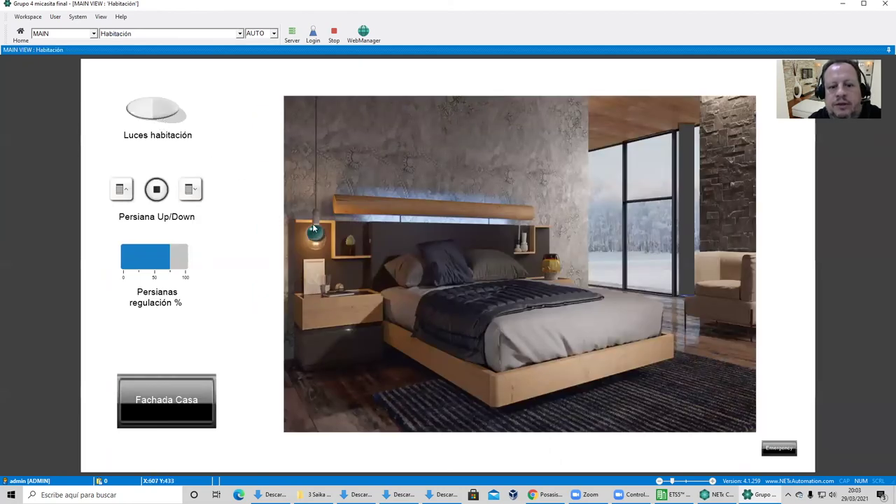
click(156, 110)
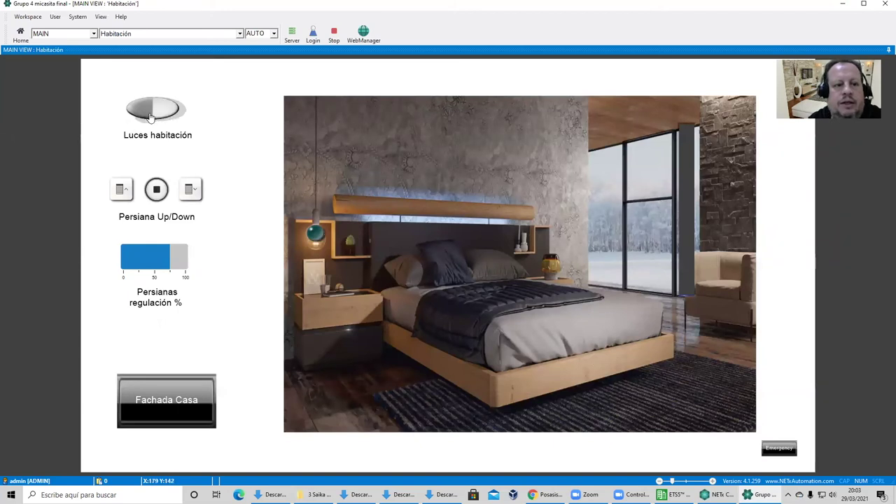
click(156, 111)
Step: Lower, raise and stop the bedroom blind, then return to Fachada Casa
click(190, 190)
click(125, 190)
click(158, 191)
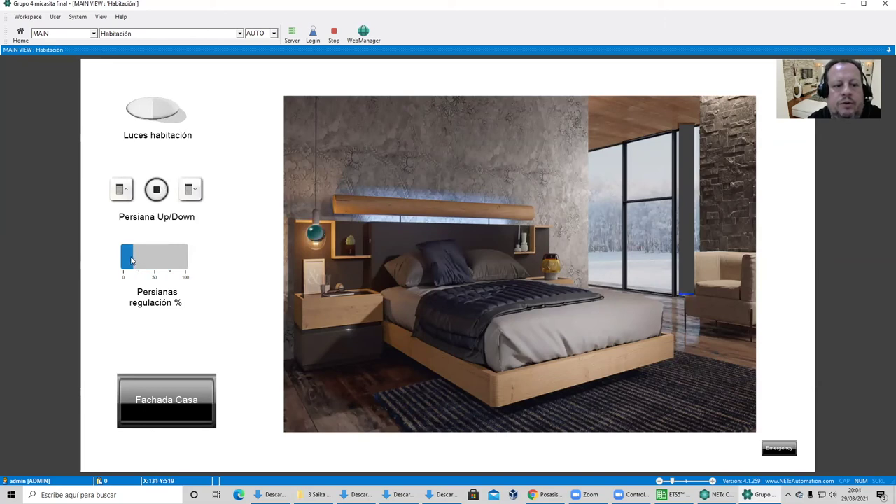
click(182, 396)
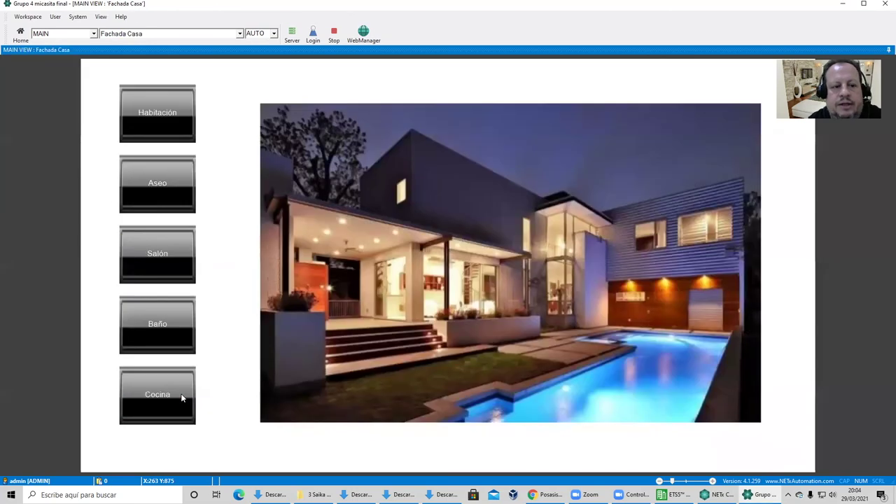
click(155, 256)
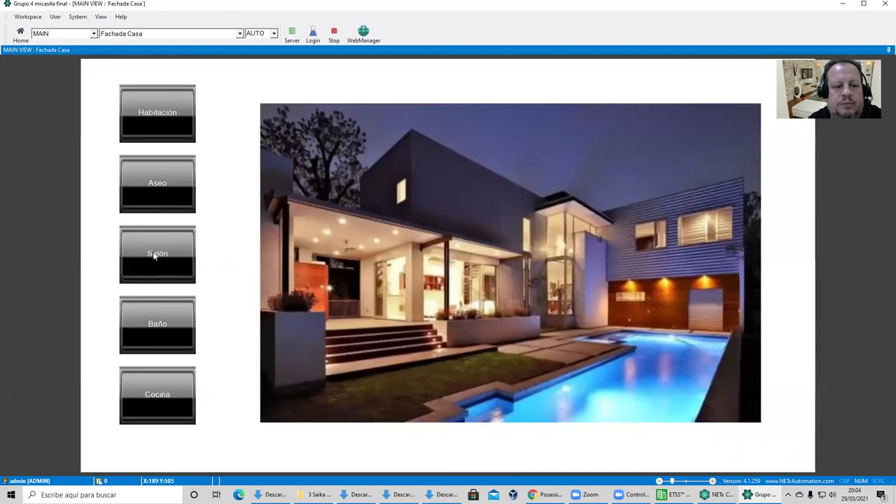
Step: Toggle the Salón LED strip off and on, and try the red, green and blue LED bars
click(156, 112)
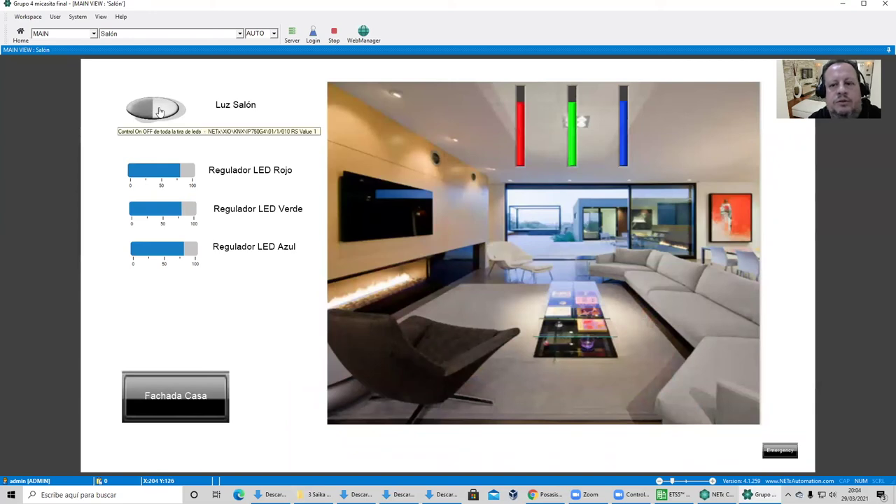
click(159, 110)
click(159, 112)
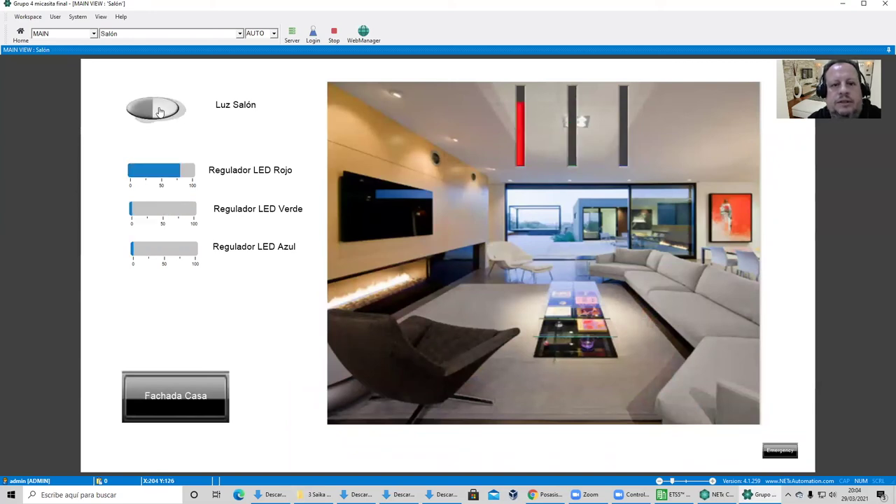
drag(519, 107, 521, 146)
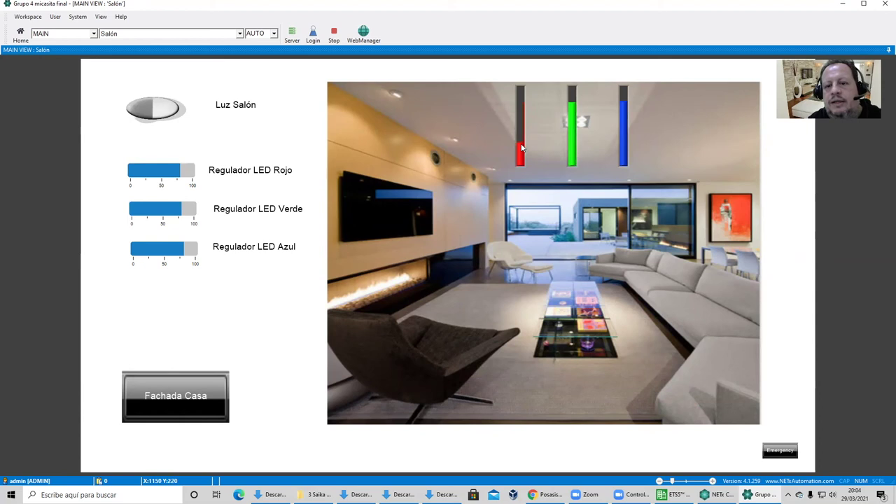
drag(575, 106, 576, 123)
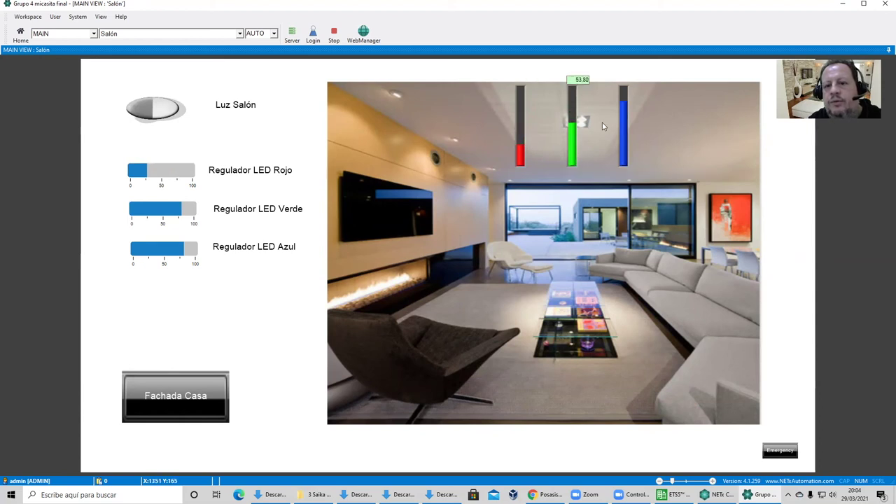
drag(623, 102, 623, 84)
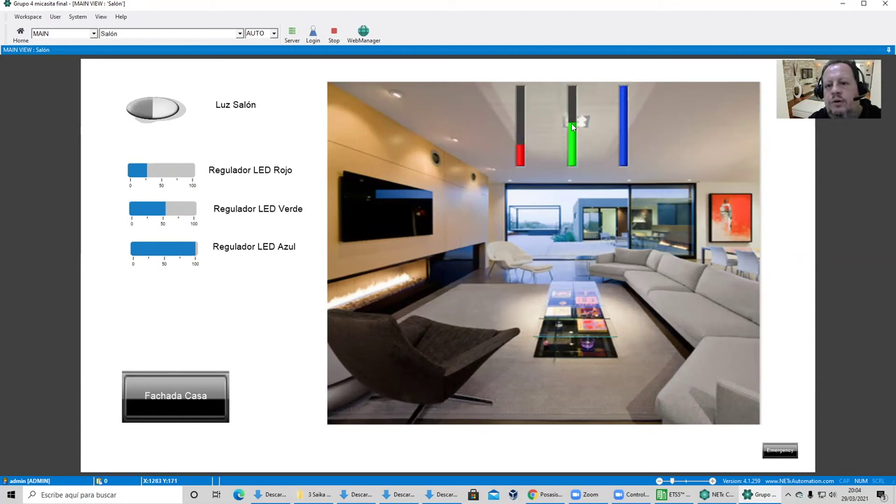
drag(573, 134, 572, 168)
drag(519, 147, 518, 172)
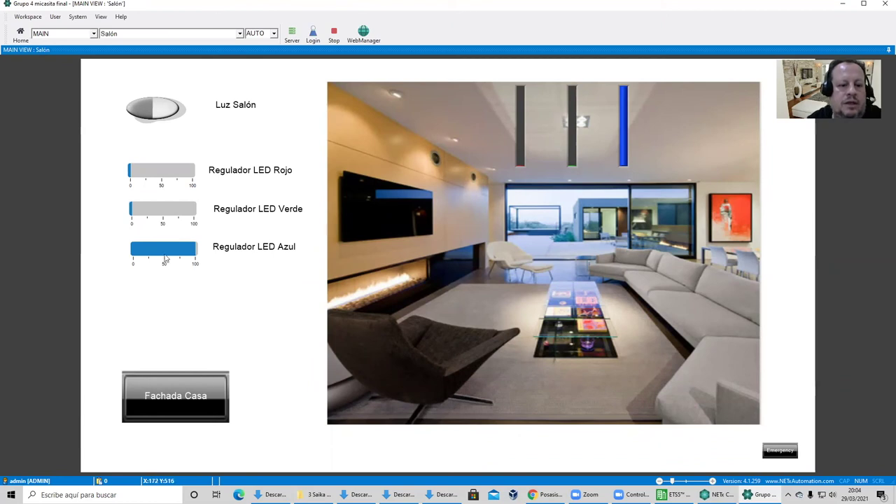
Step: Set the Regulador sliders: blue lowered, green to 94.74 and red to 75.94
drag(190, 253, 146, 253)
drag(136, 212, 190, 212)
drag(132, 174, 177, 174)
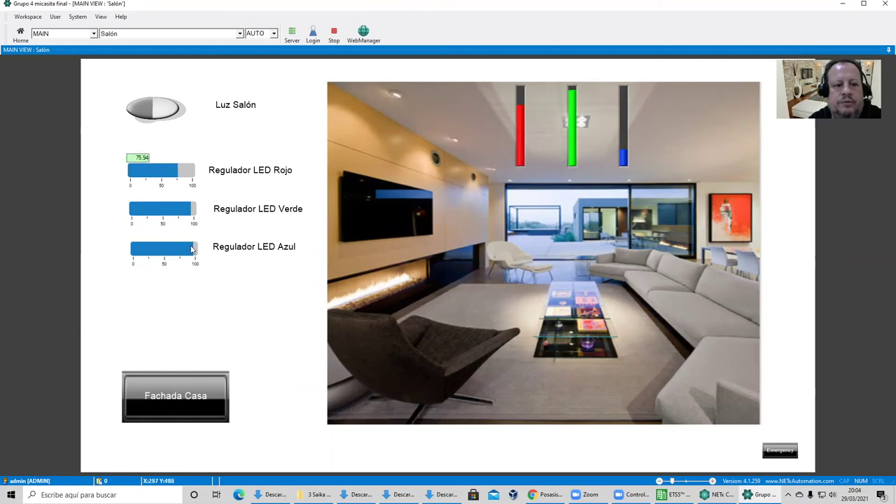